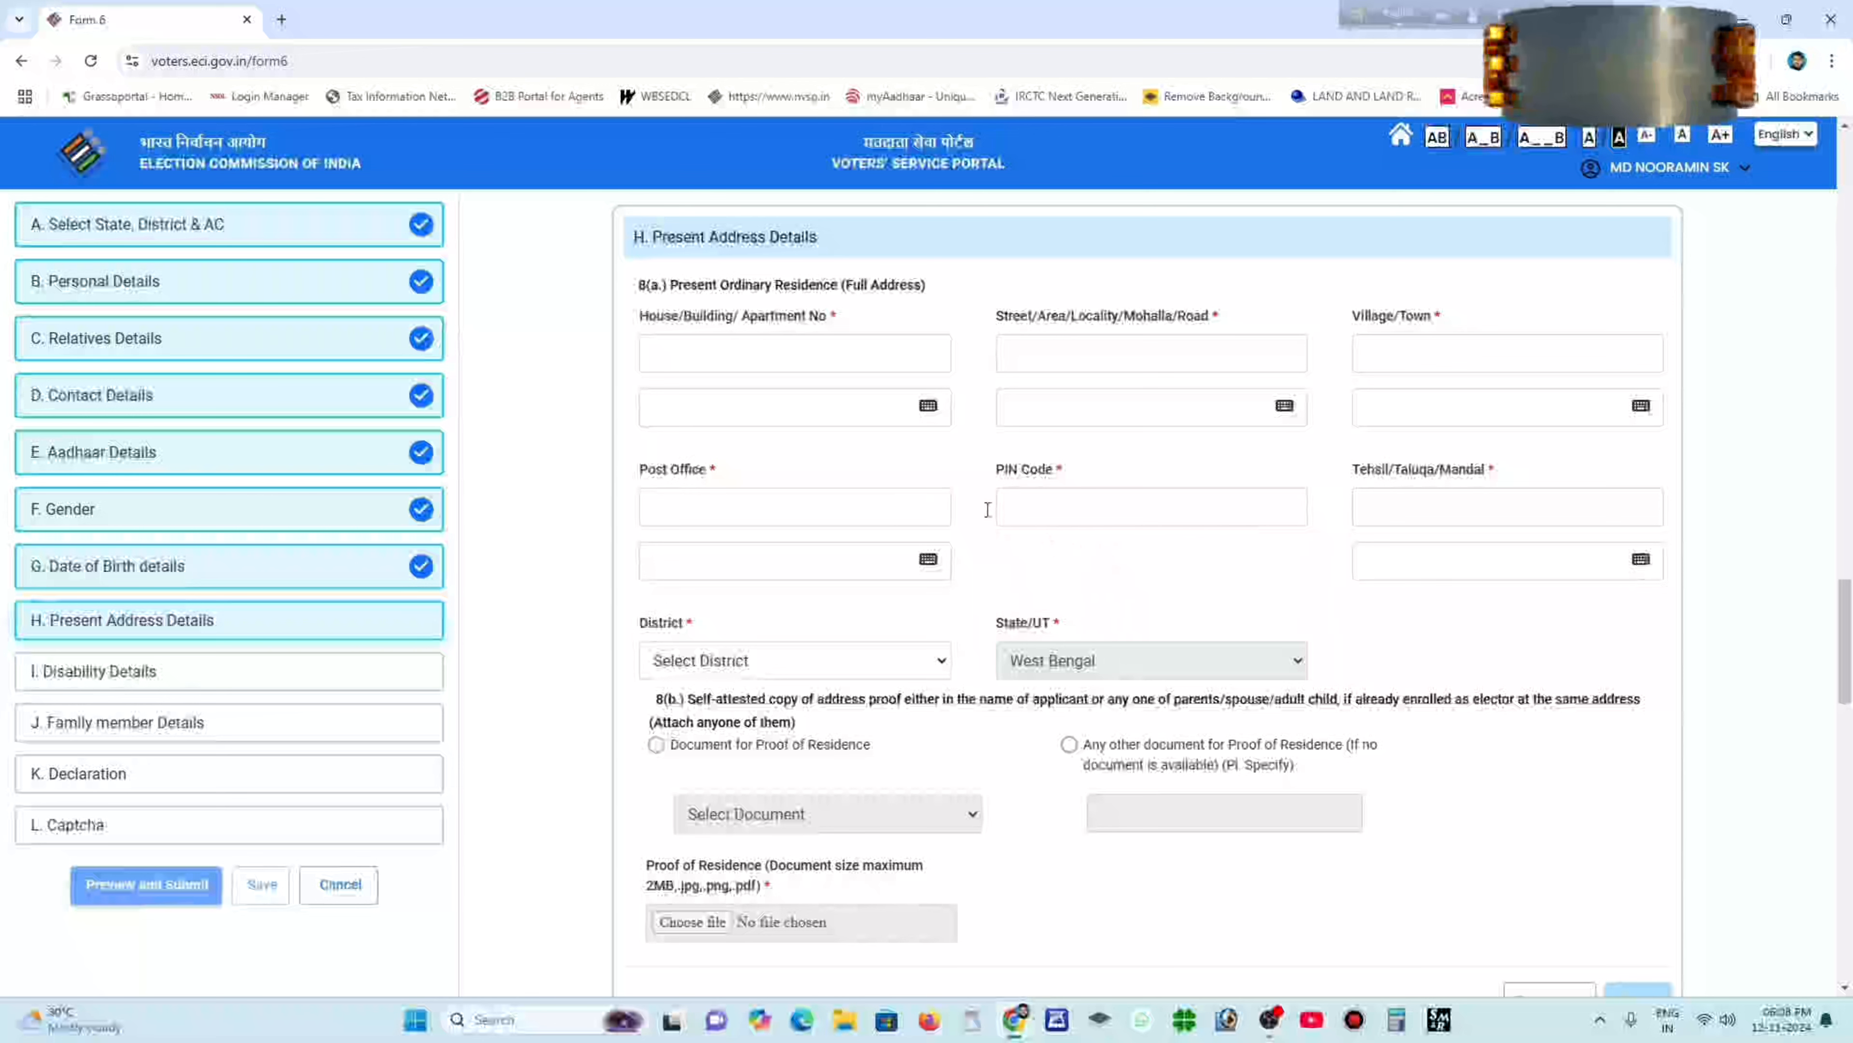
Enter the applicant's house number, street and village, filling the Bengali street name.
click(695, 351)
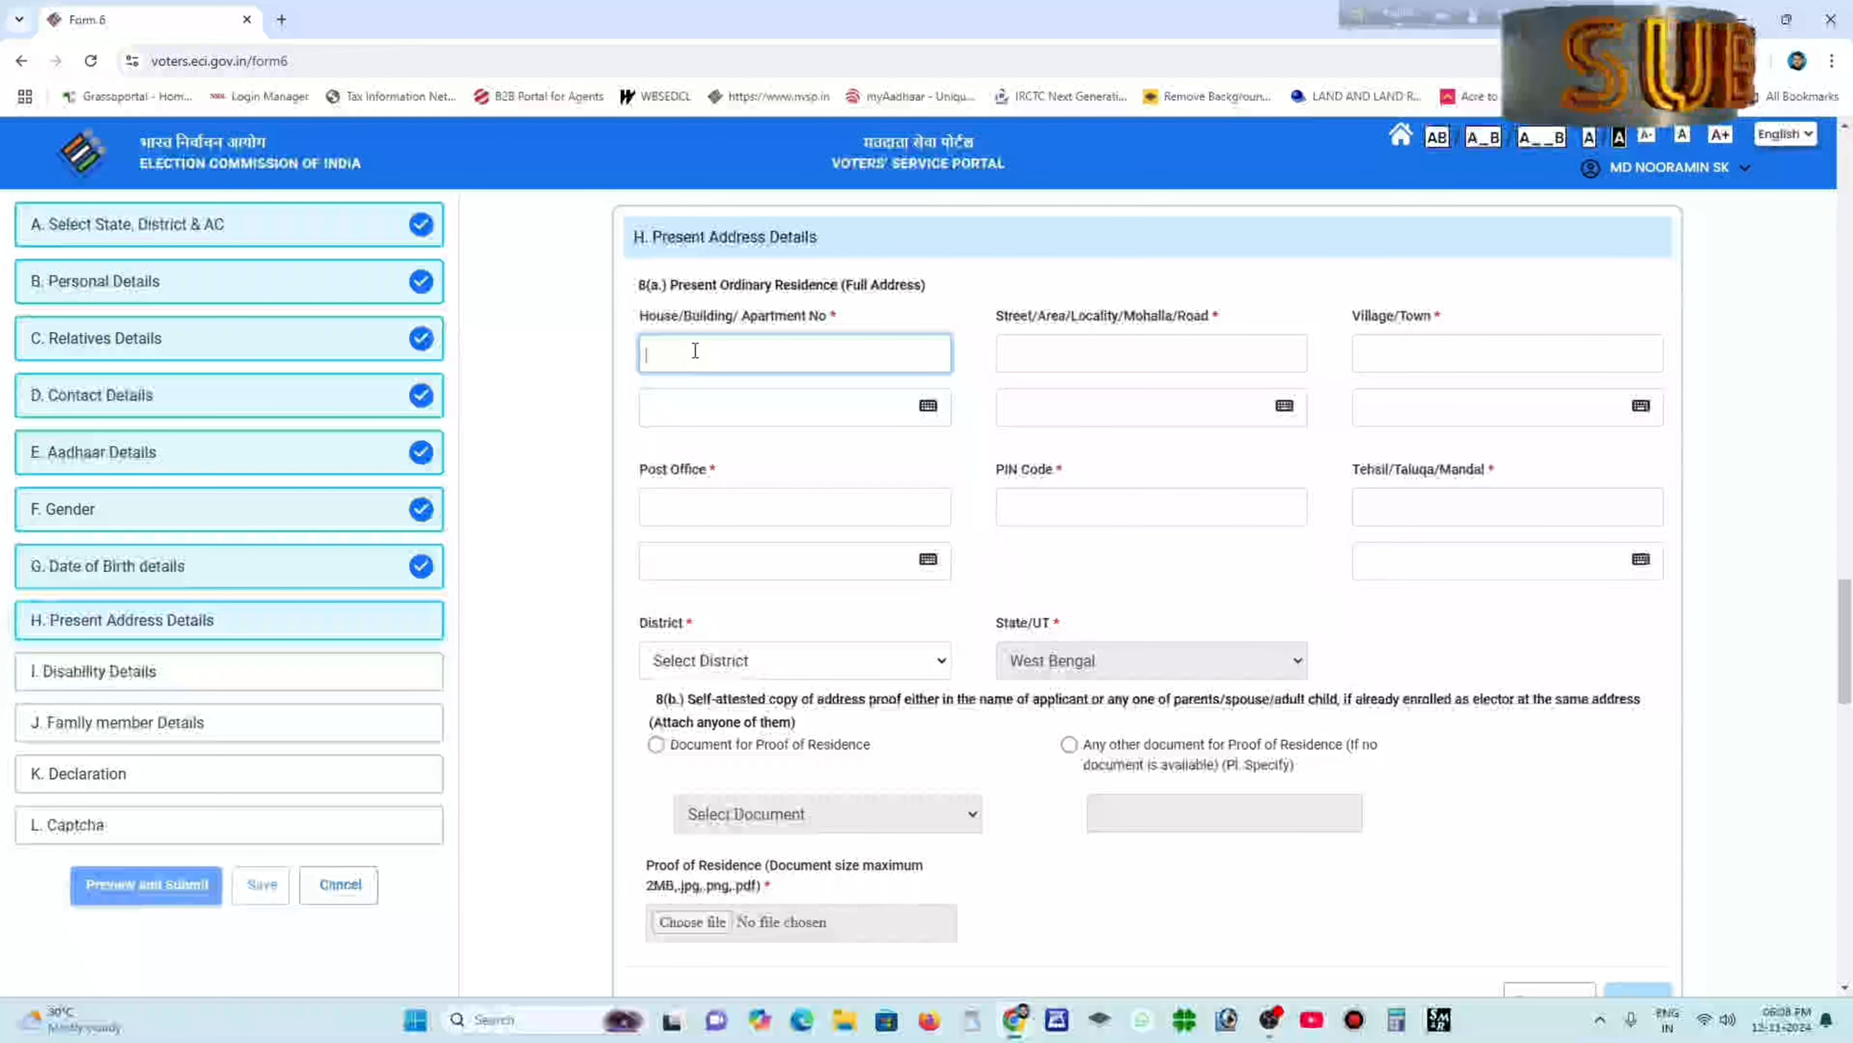
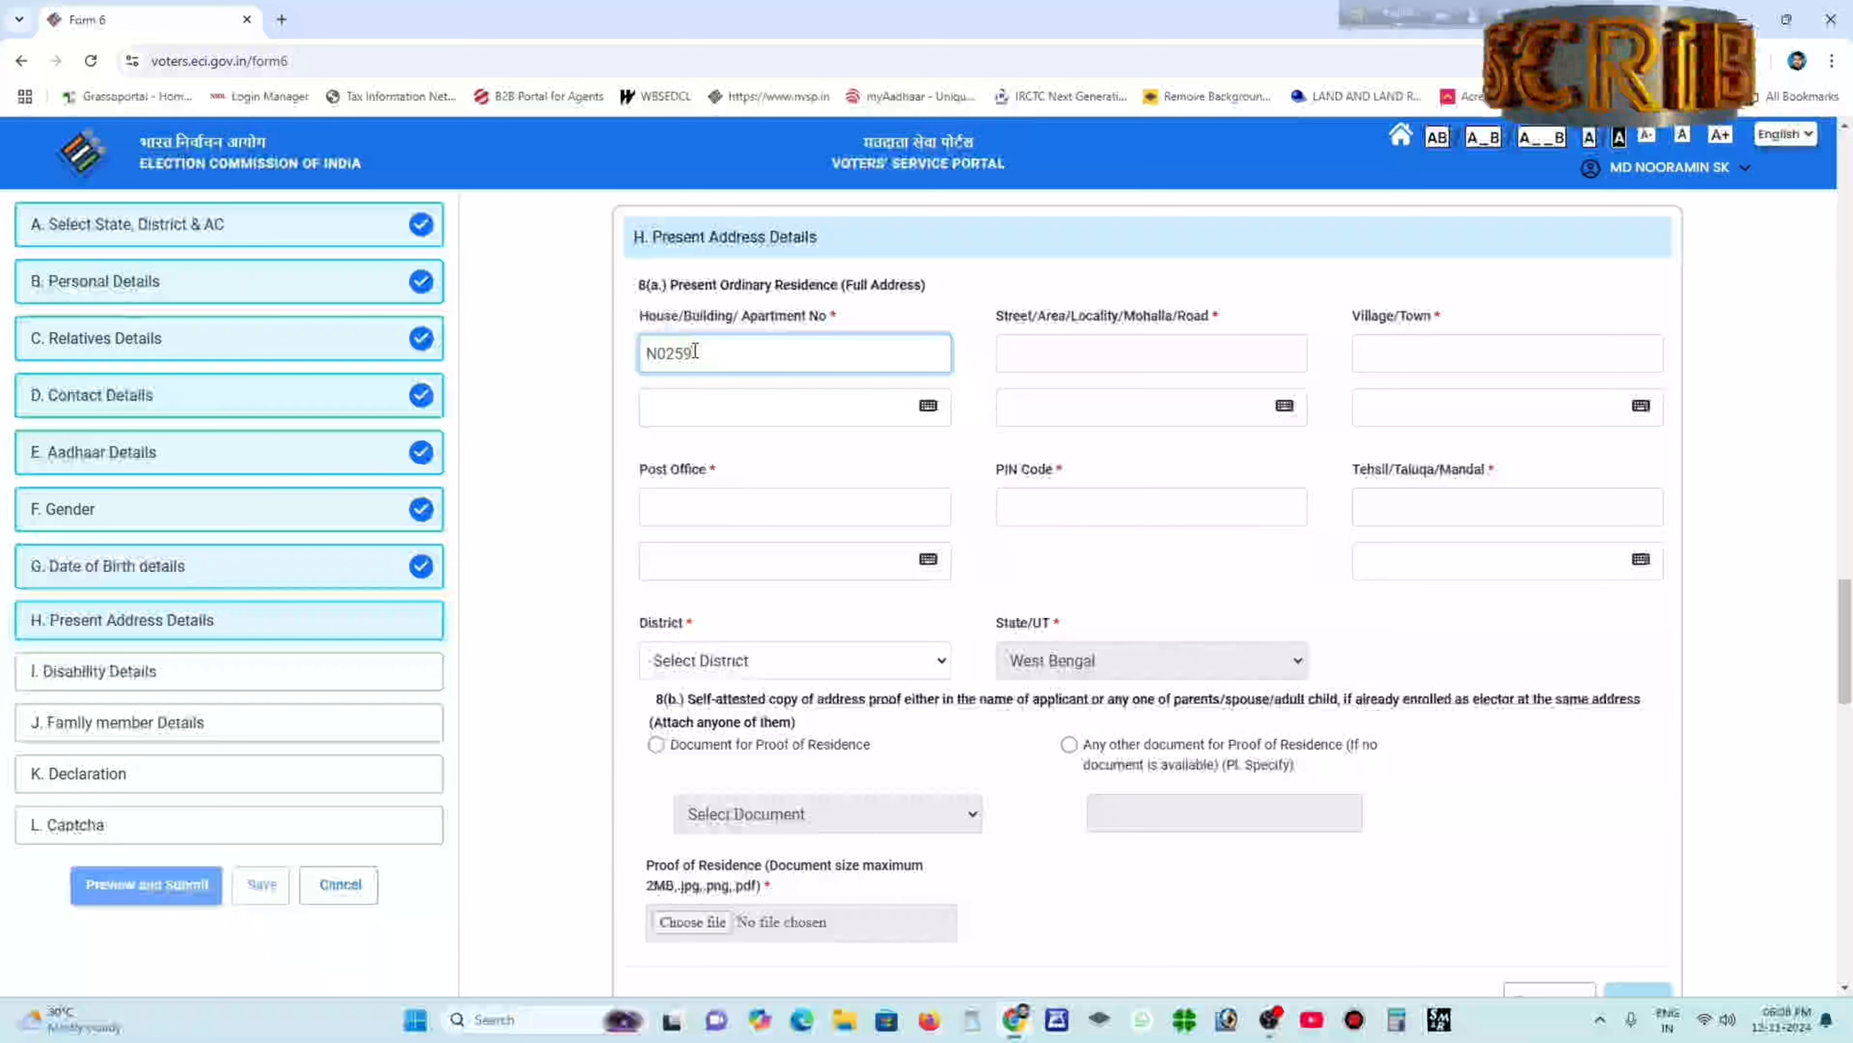
click(1064, 351)
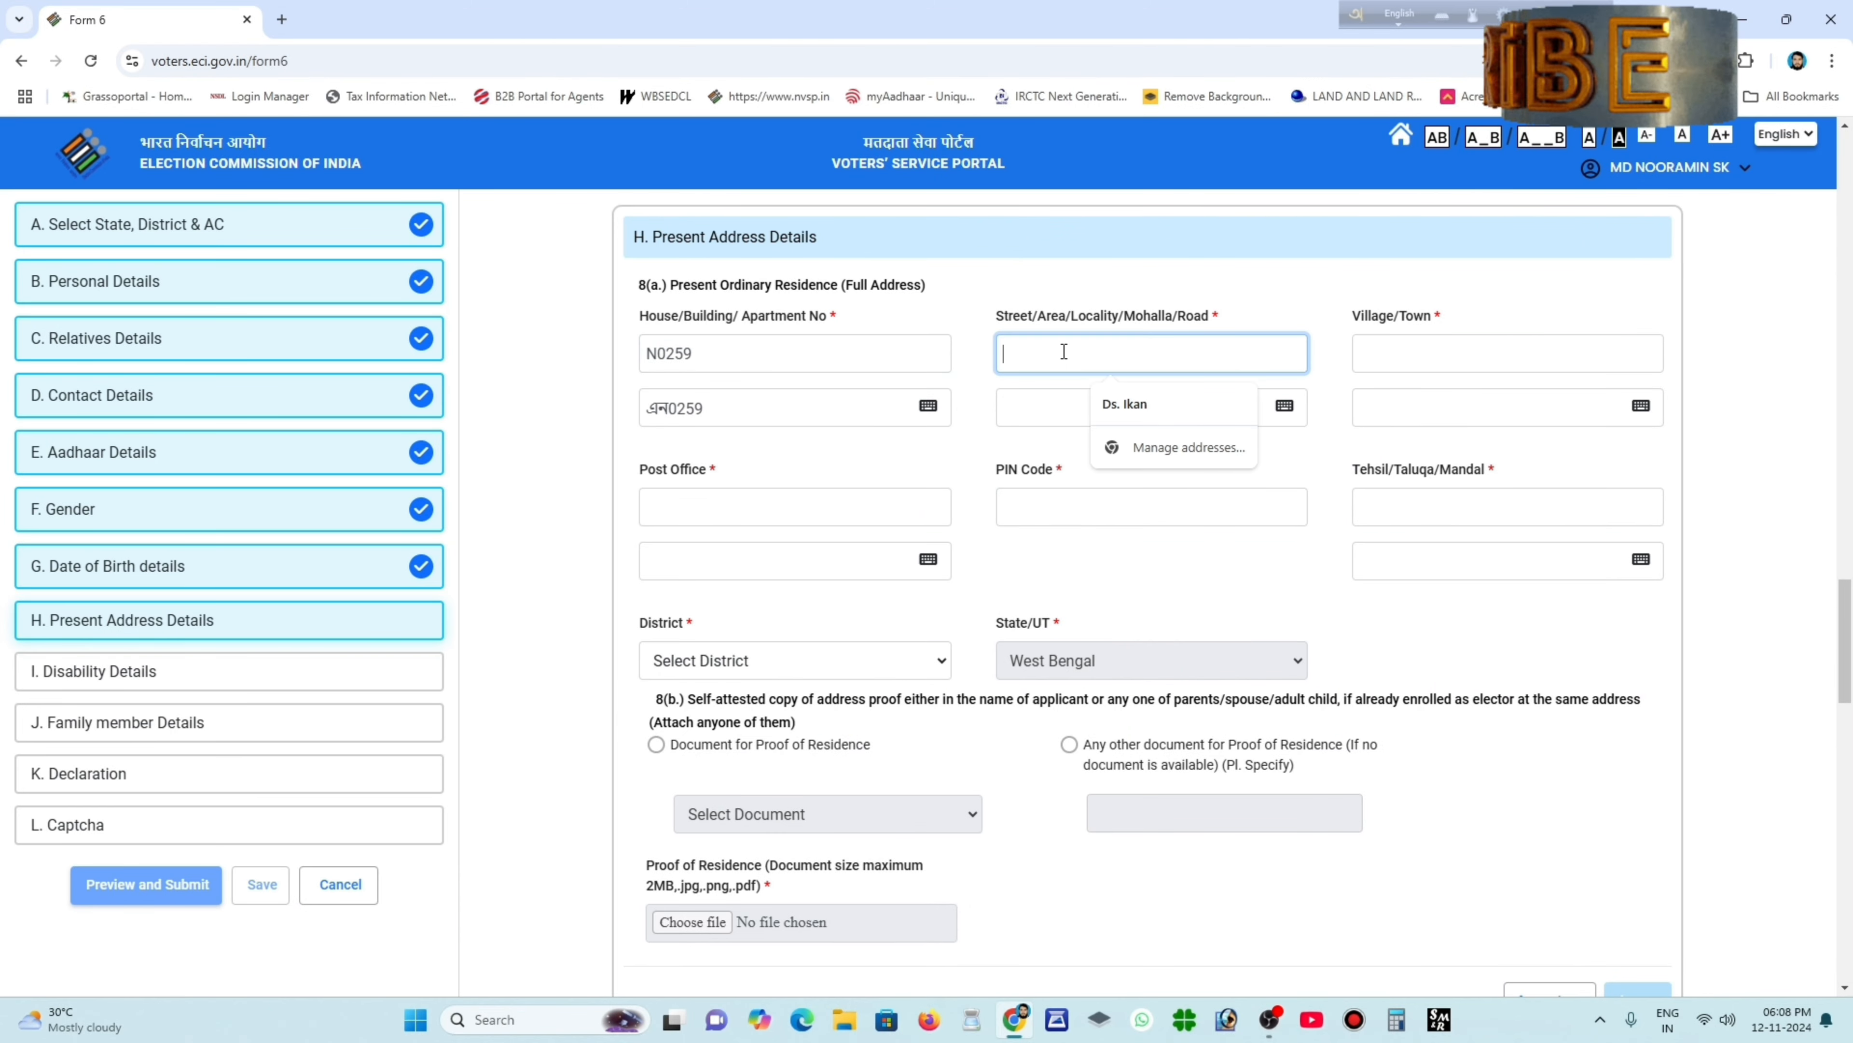
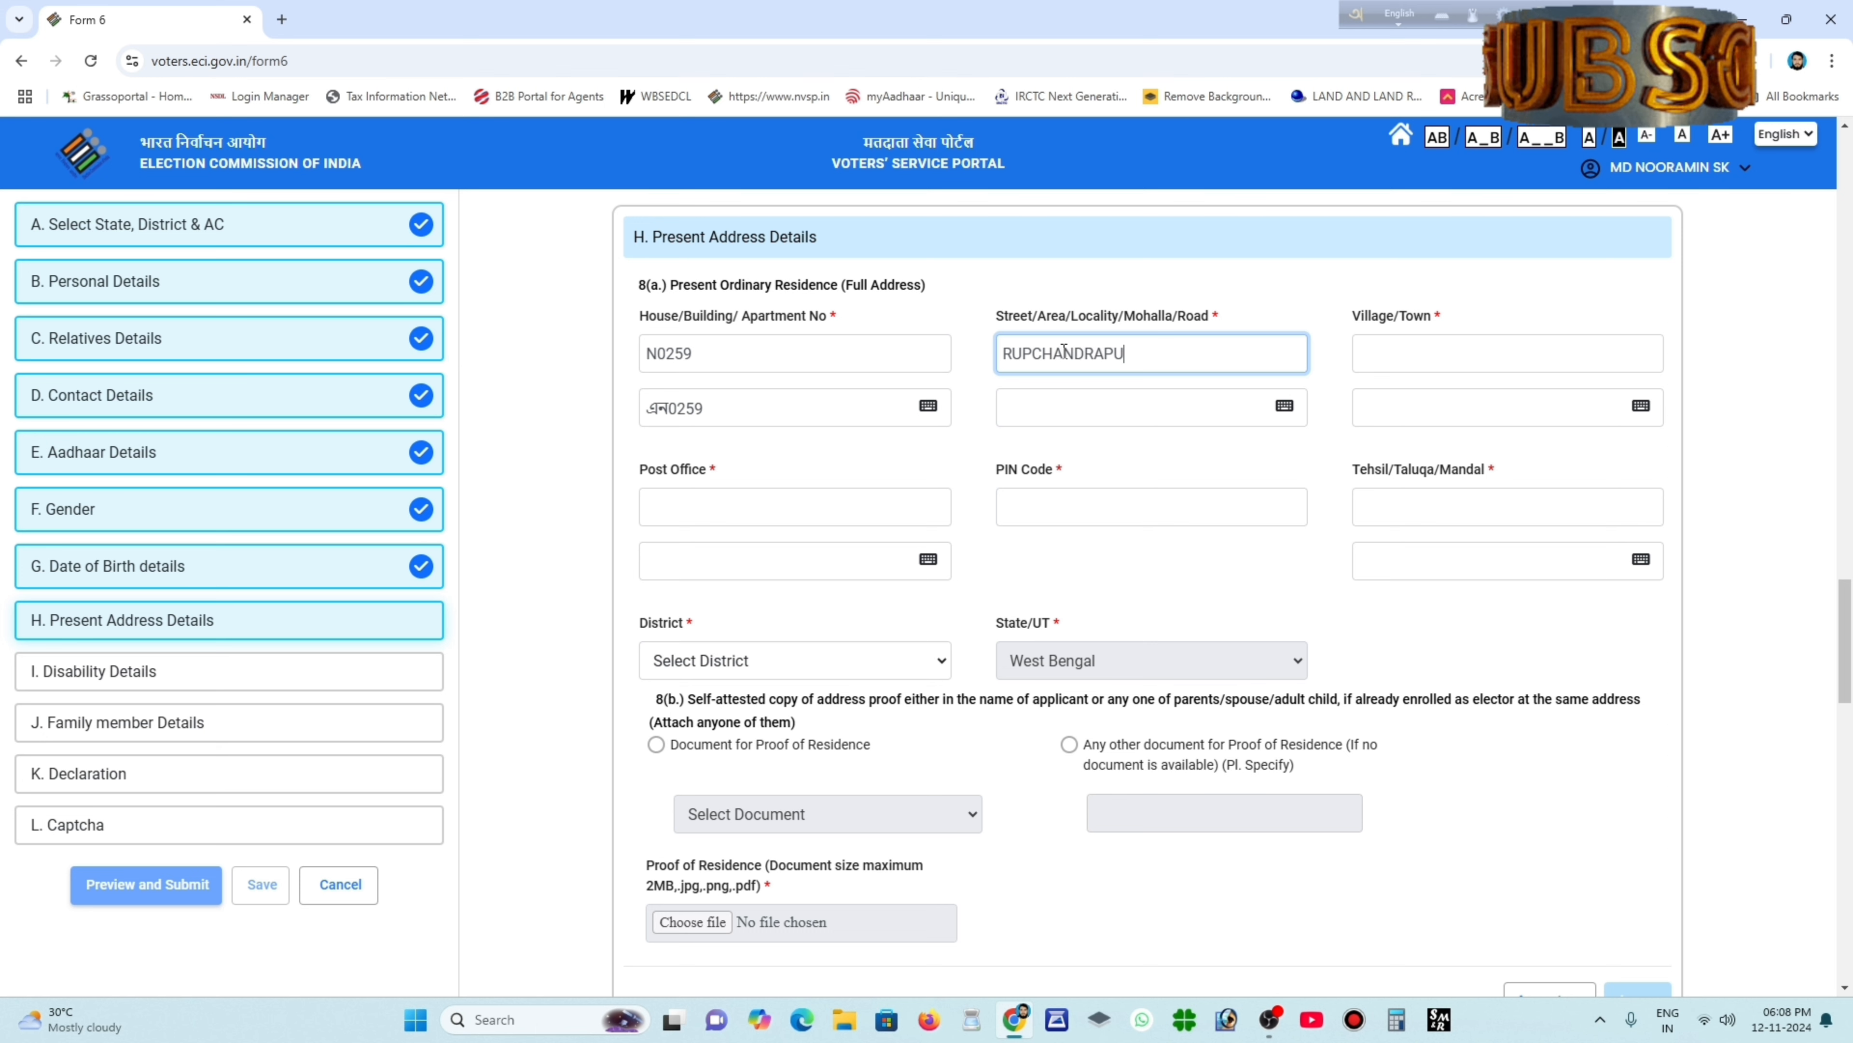
click(1087, 410)
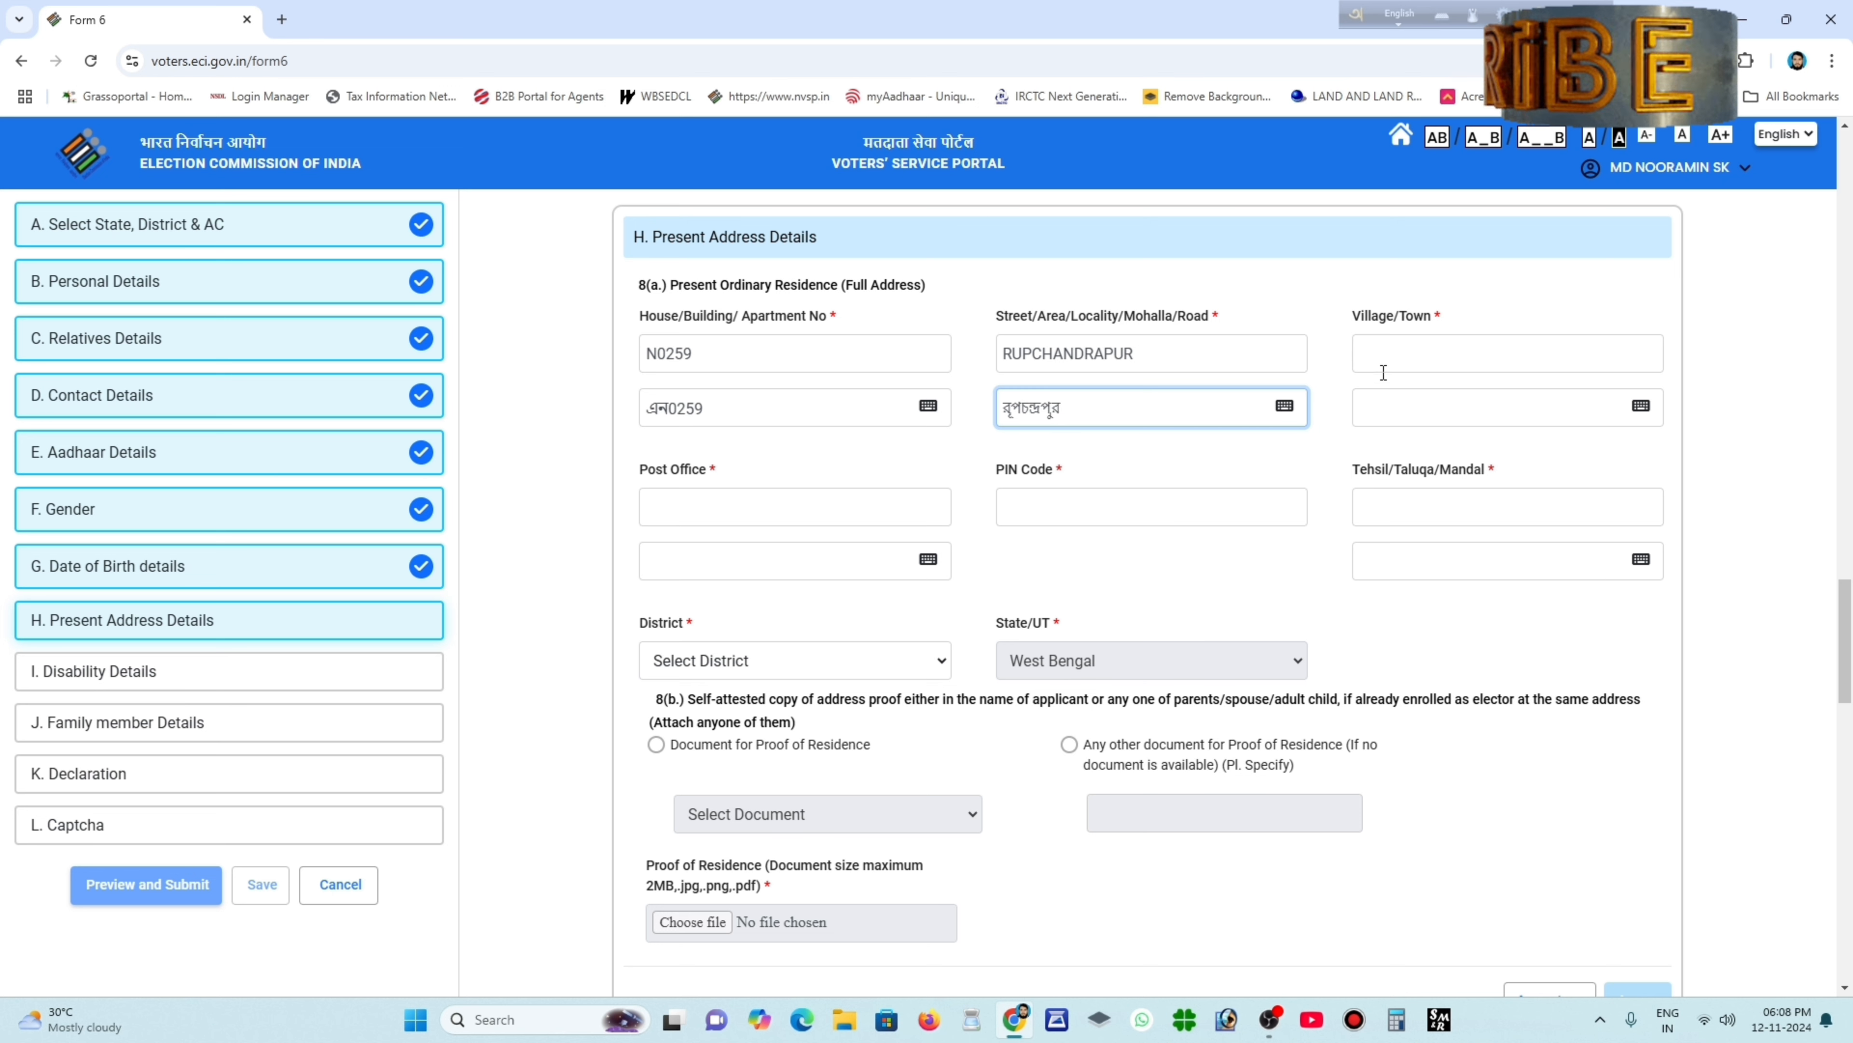
click(1388, 358)
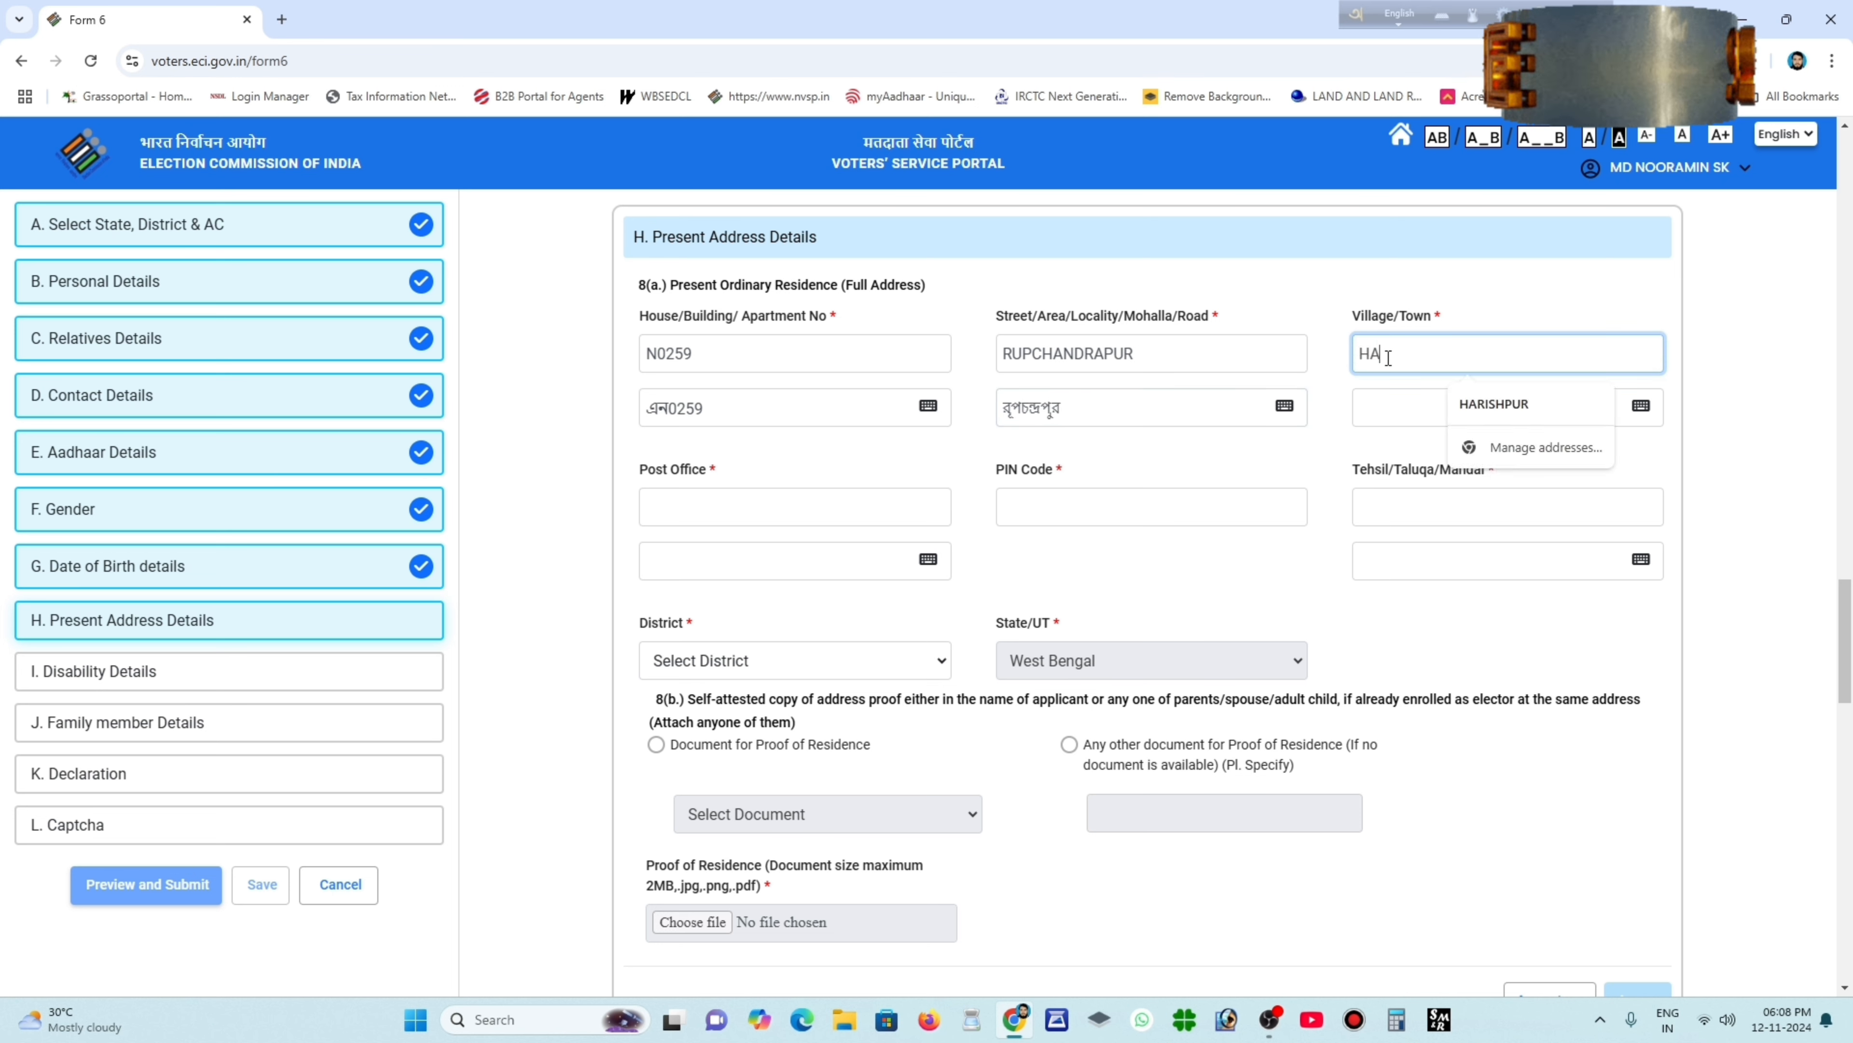
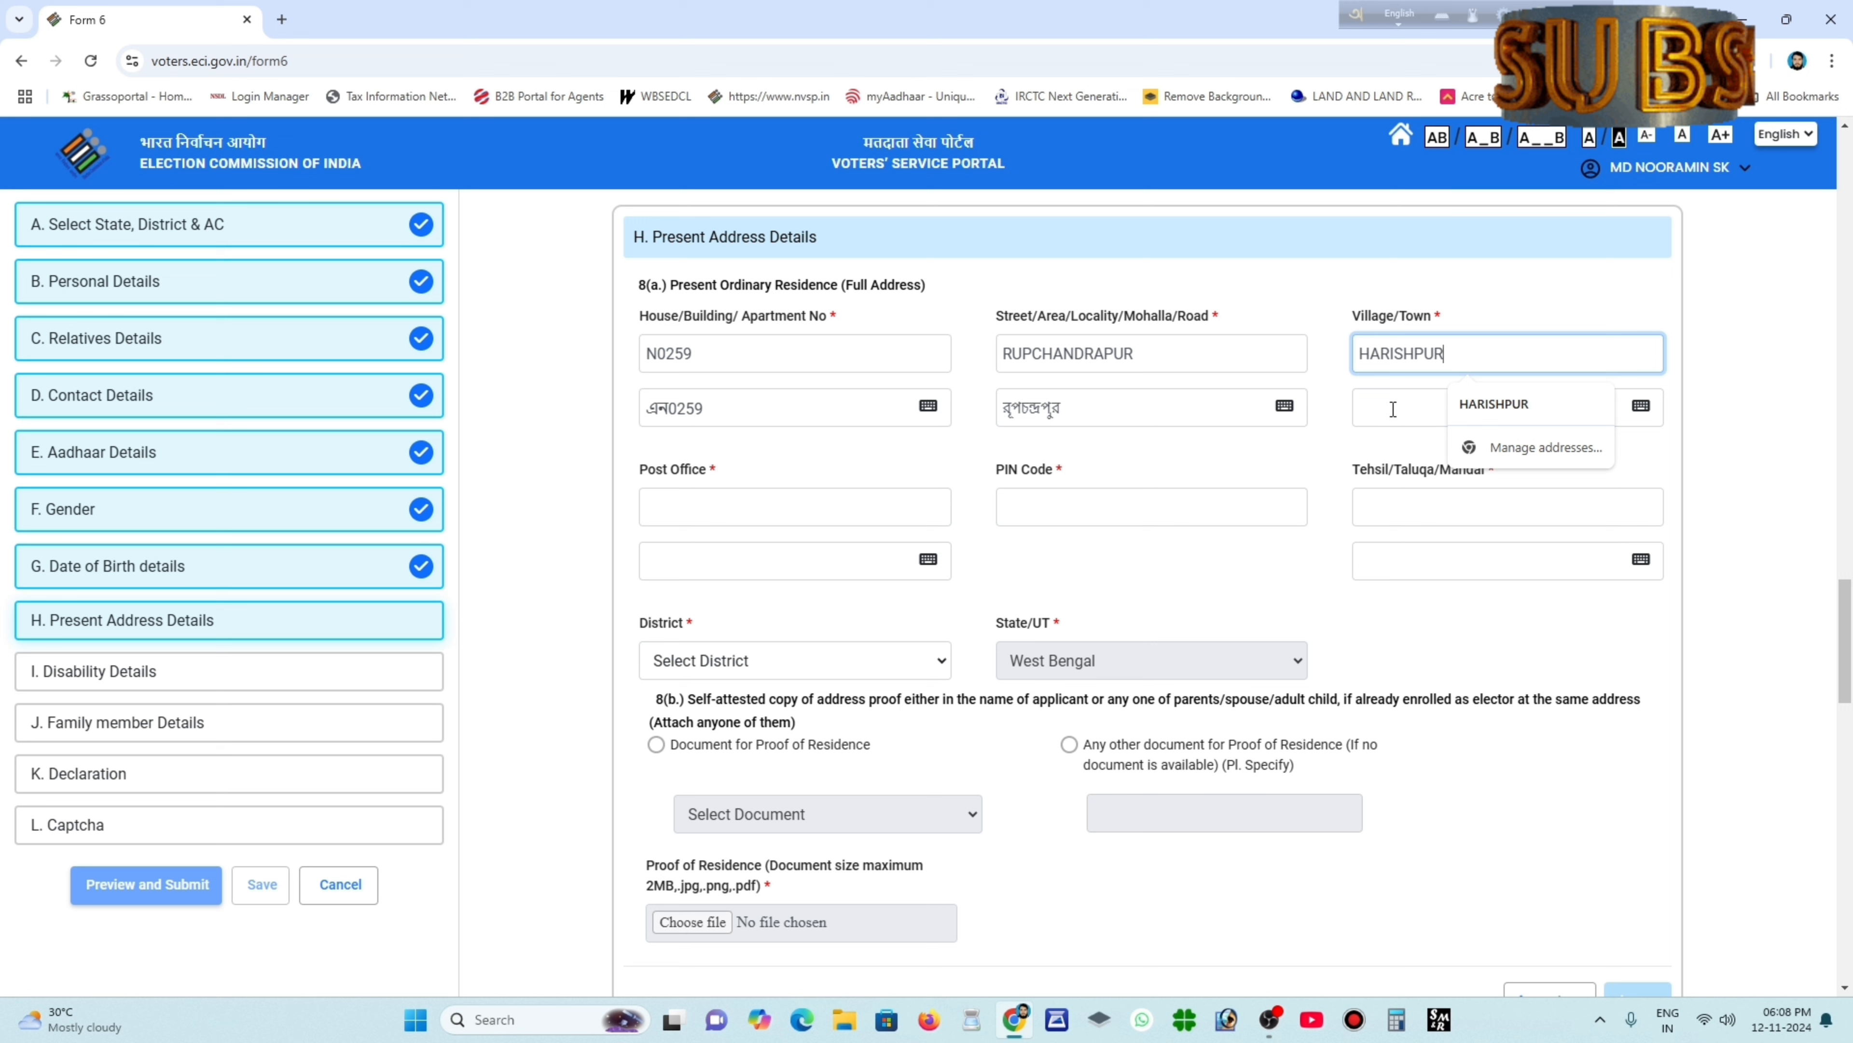
key(Tab)
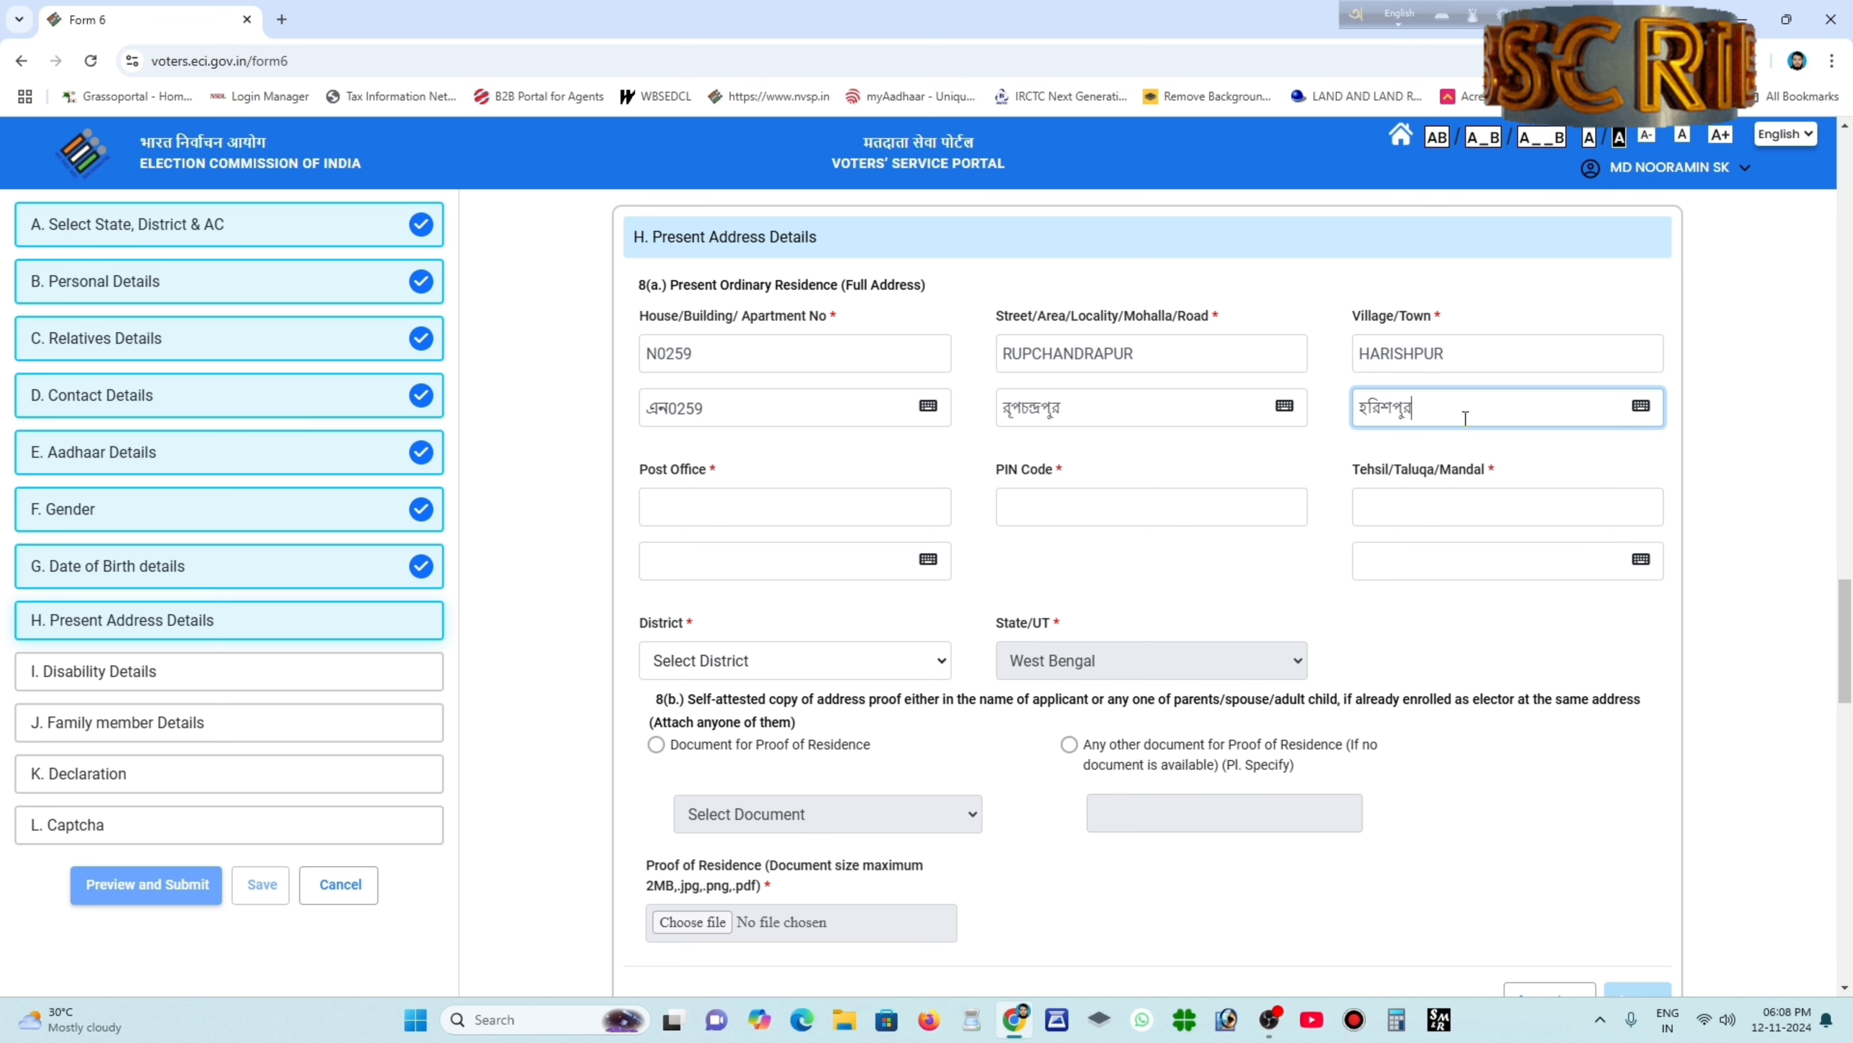
Enter the post office, PIN code and tehsil of the present address.
click(703, 503)
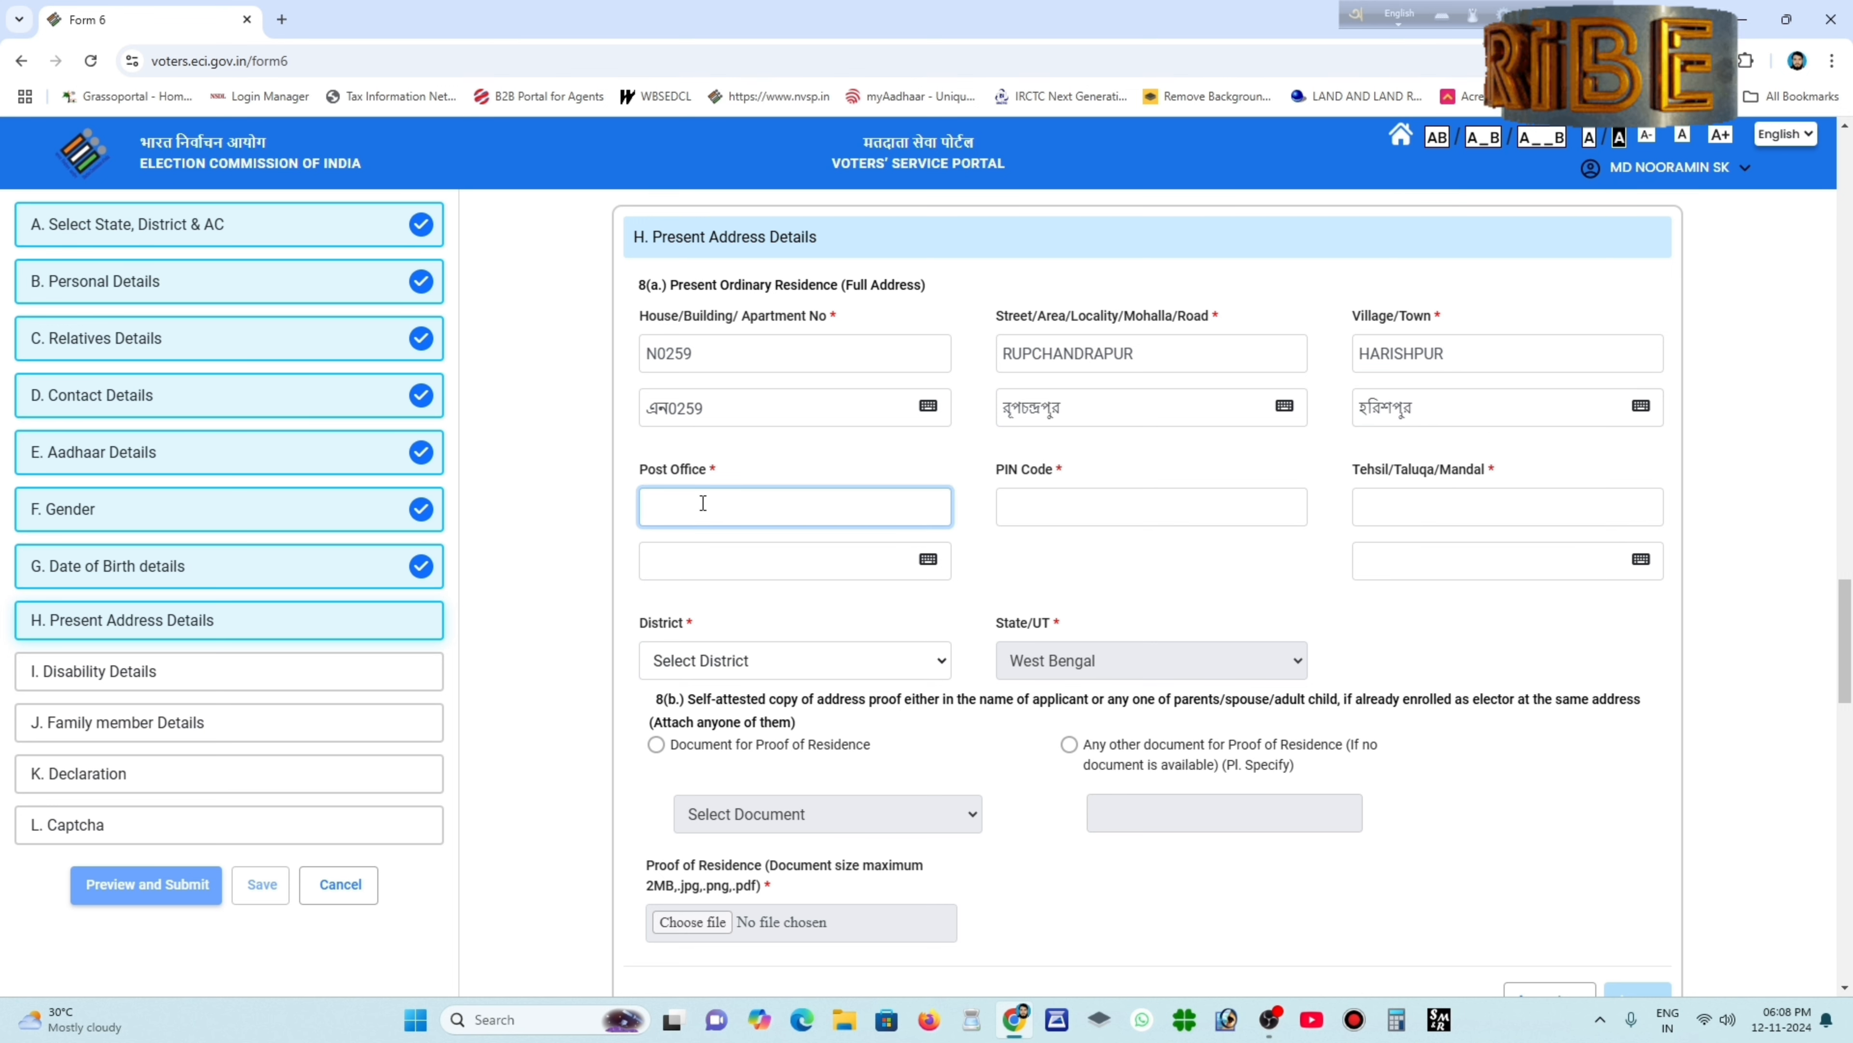
text(BHIMPUR)
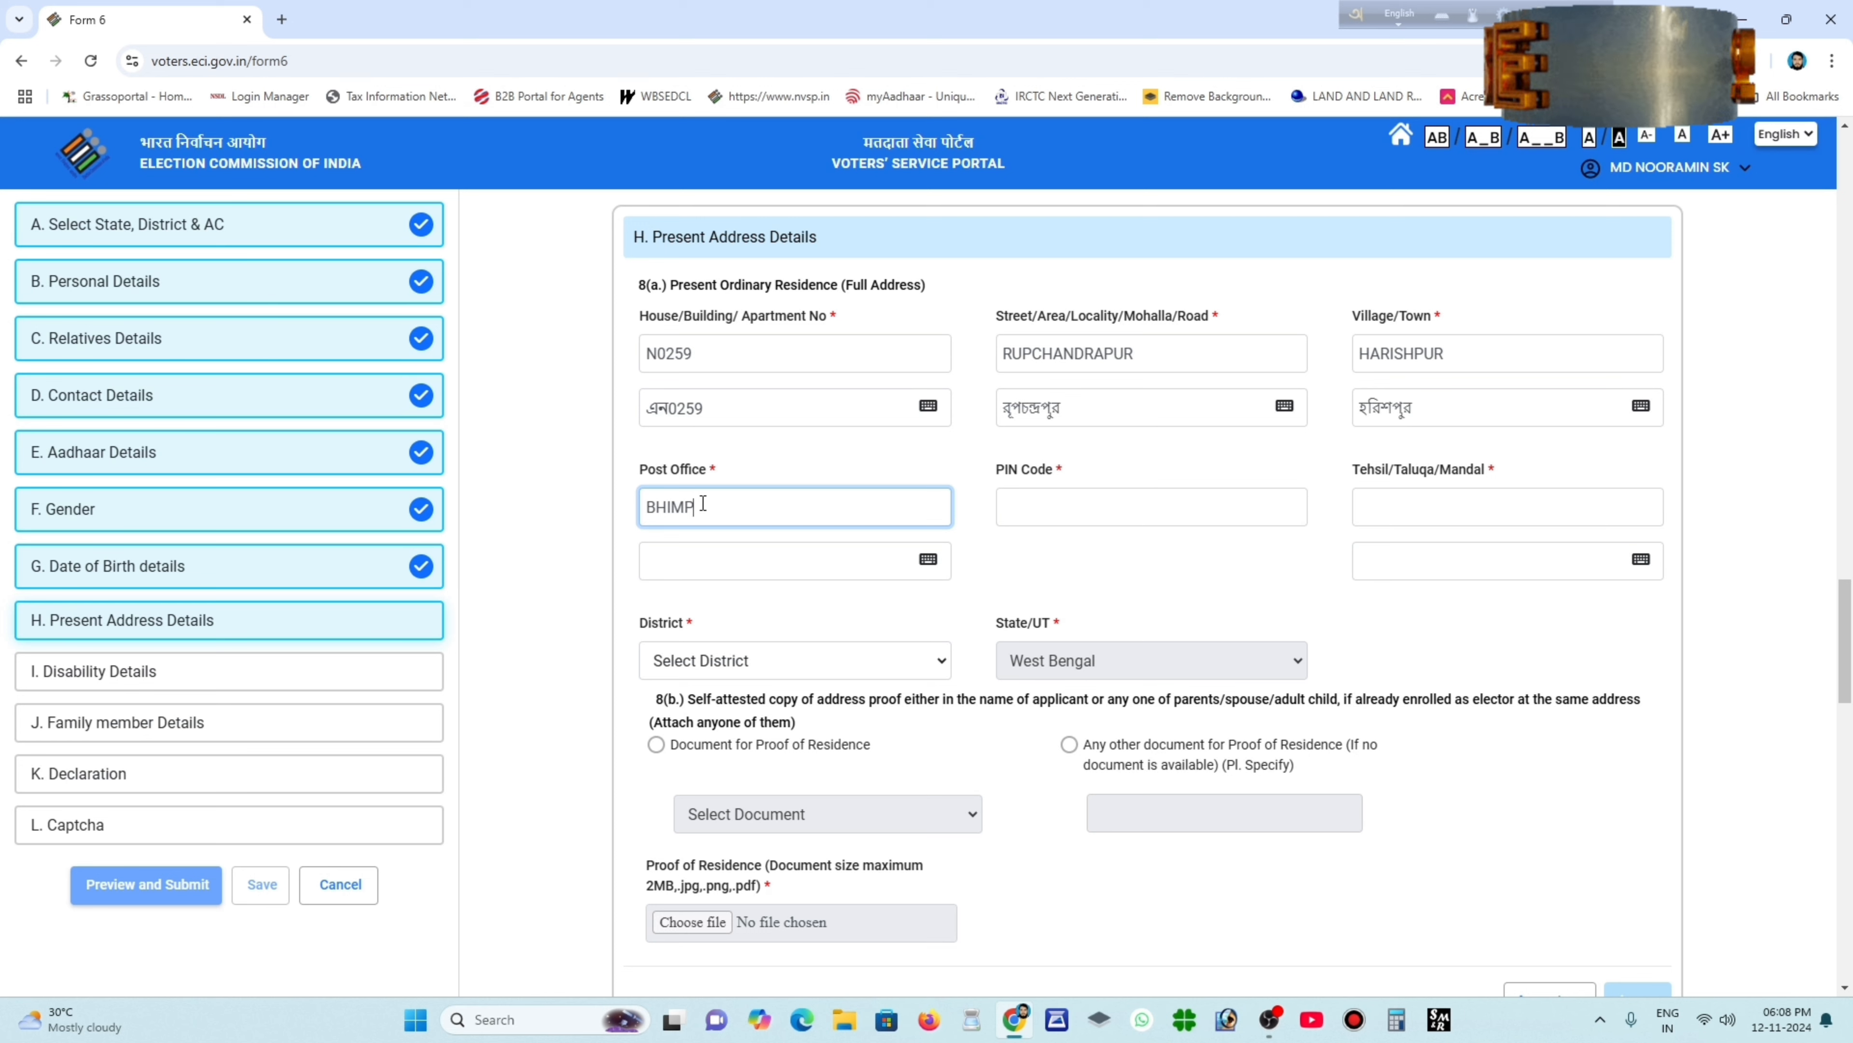
click(1016, 566)
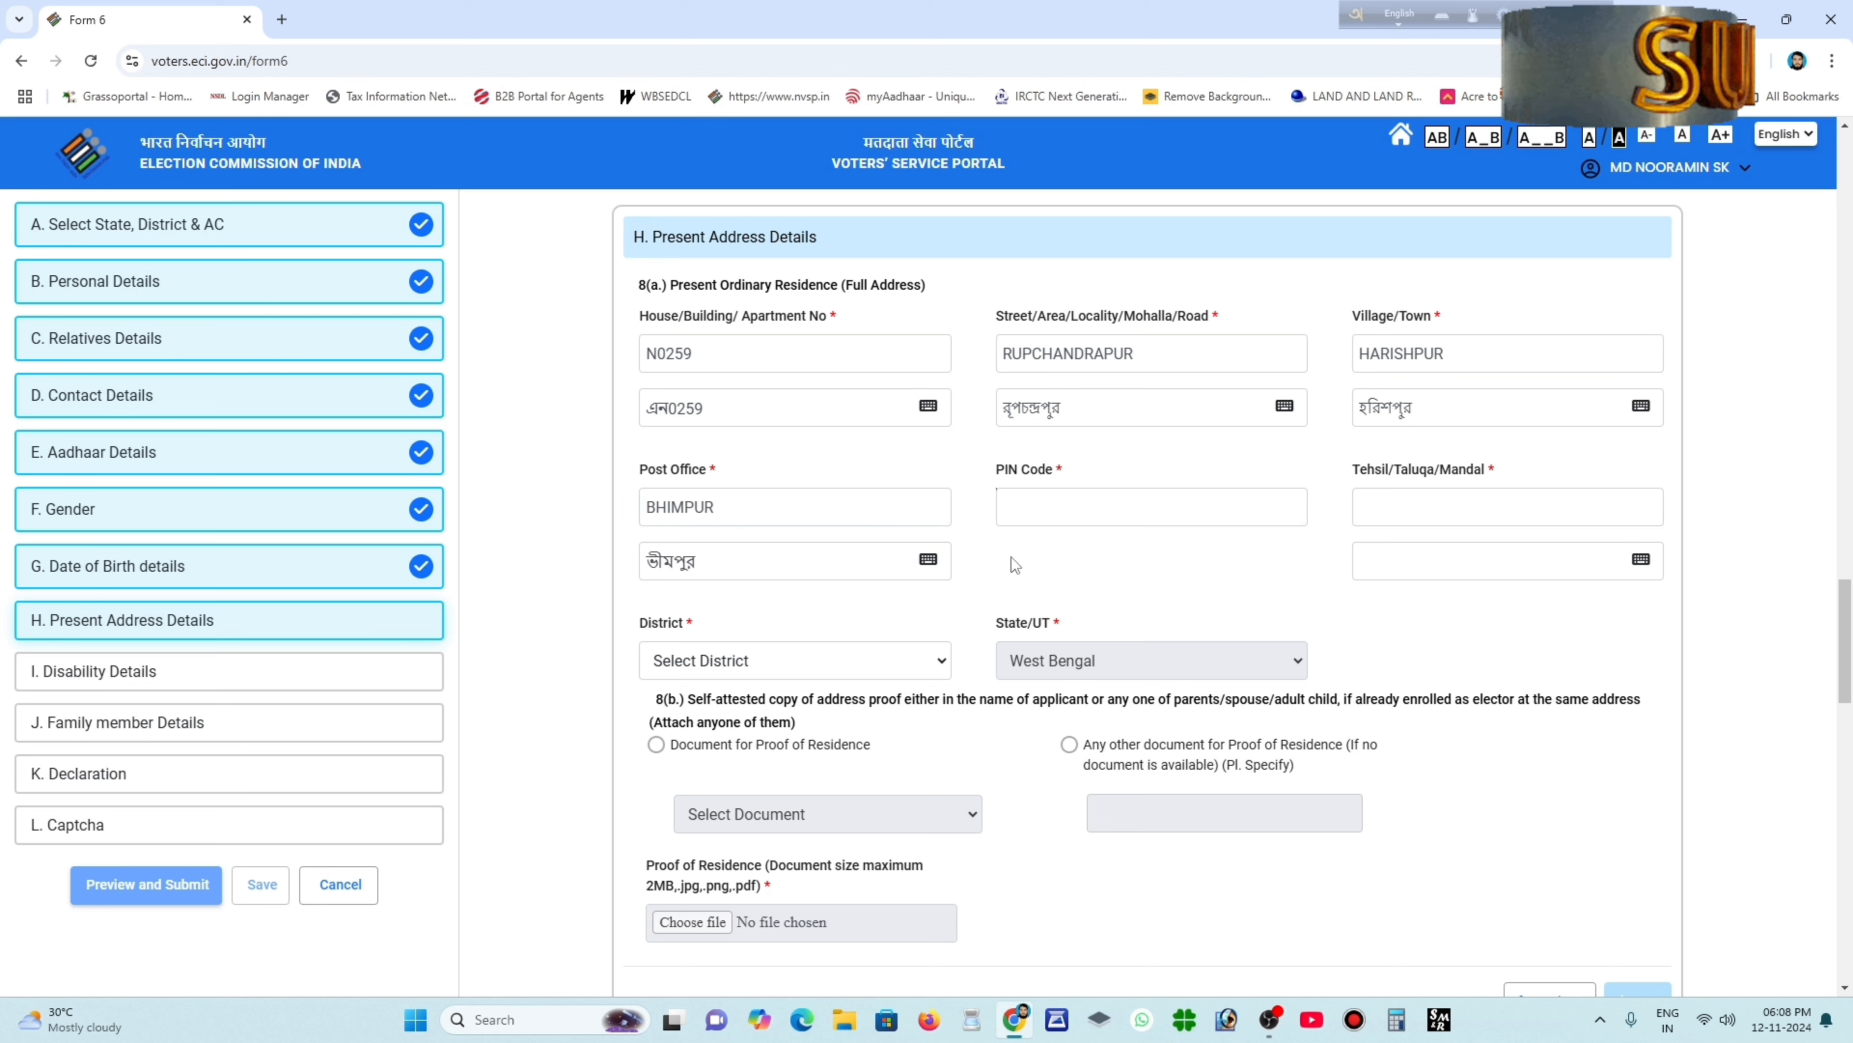
click(1031, 505)
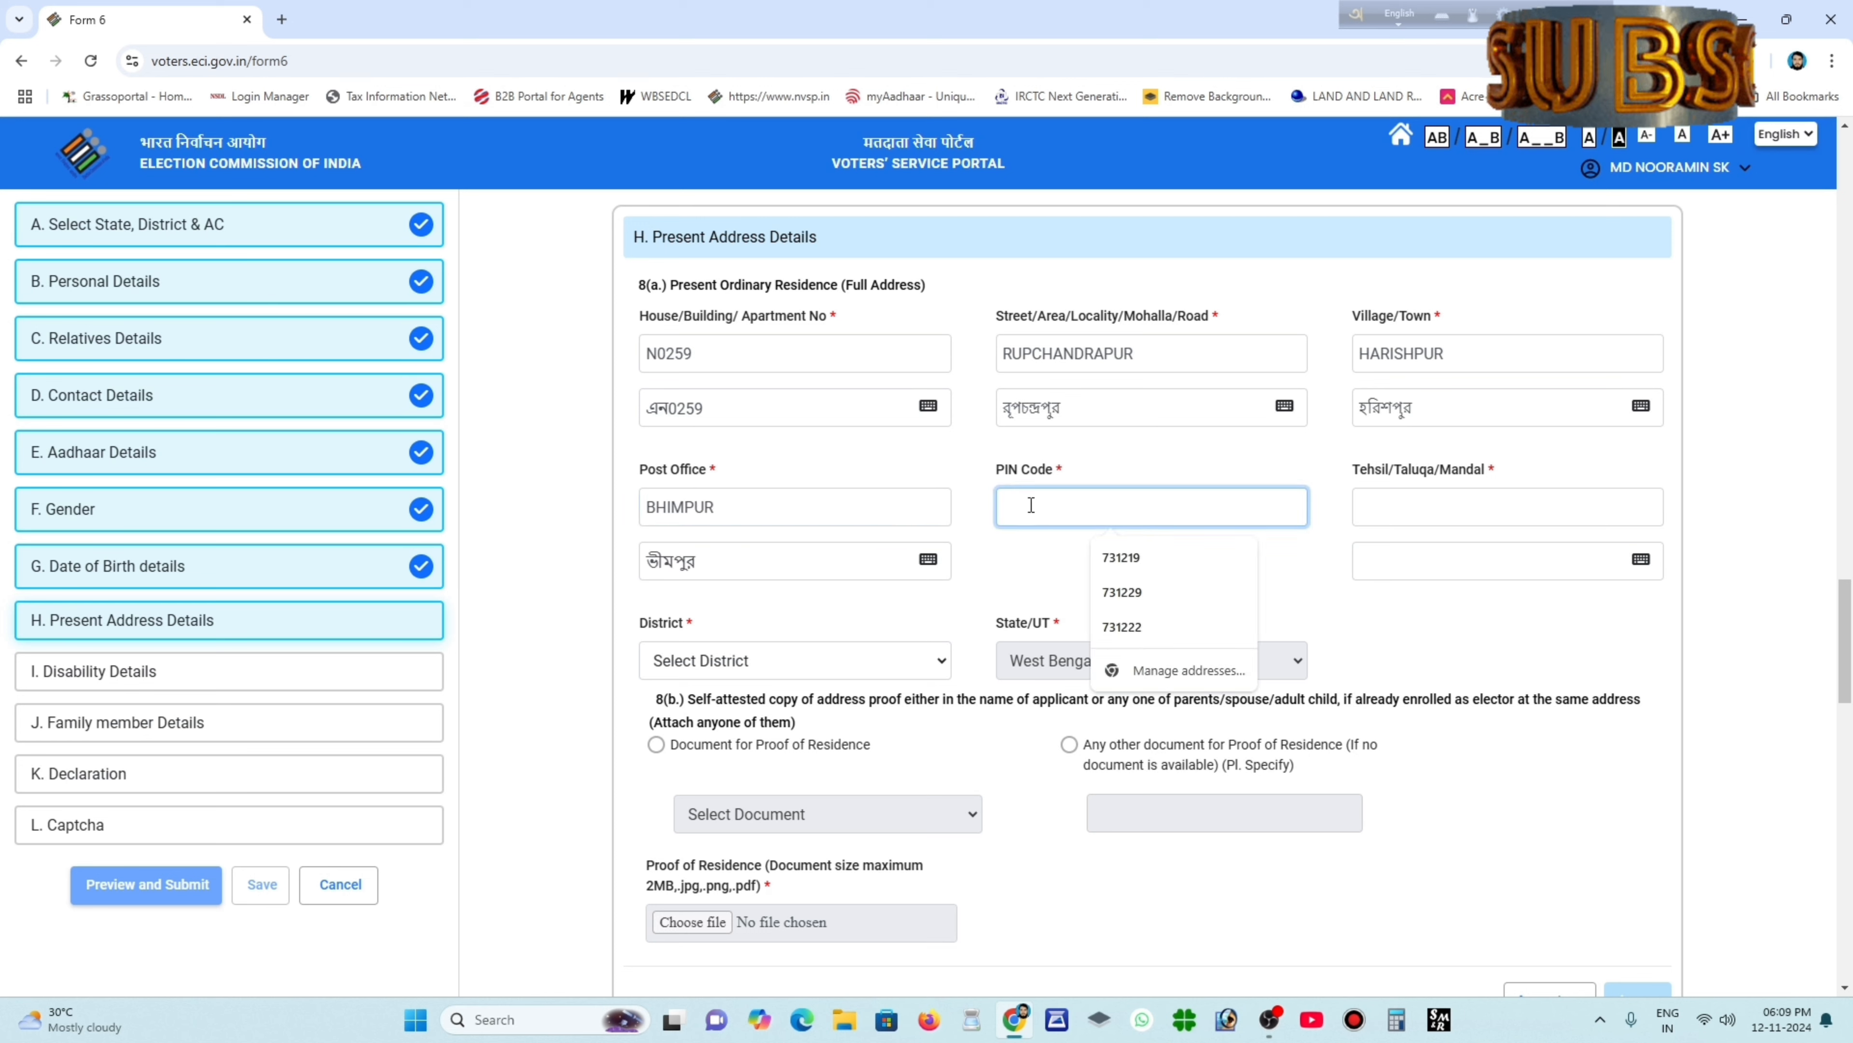
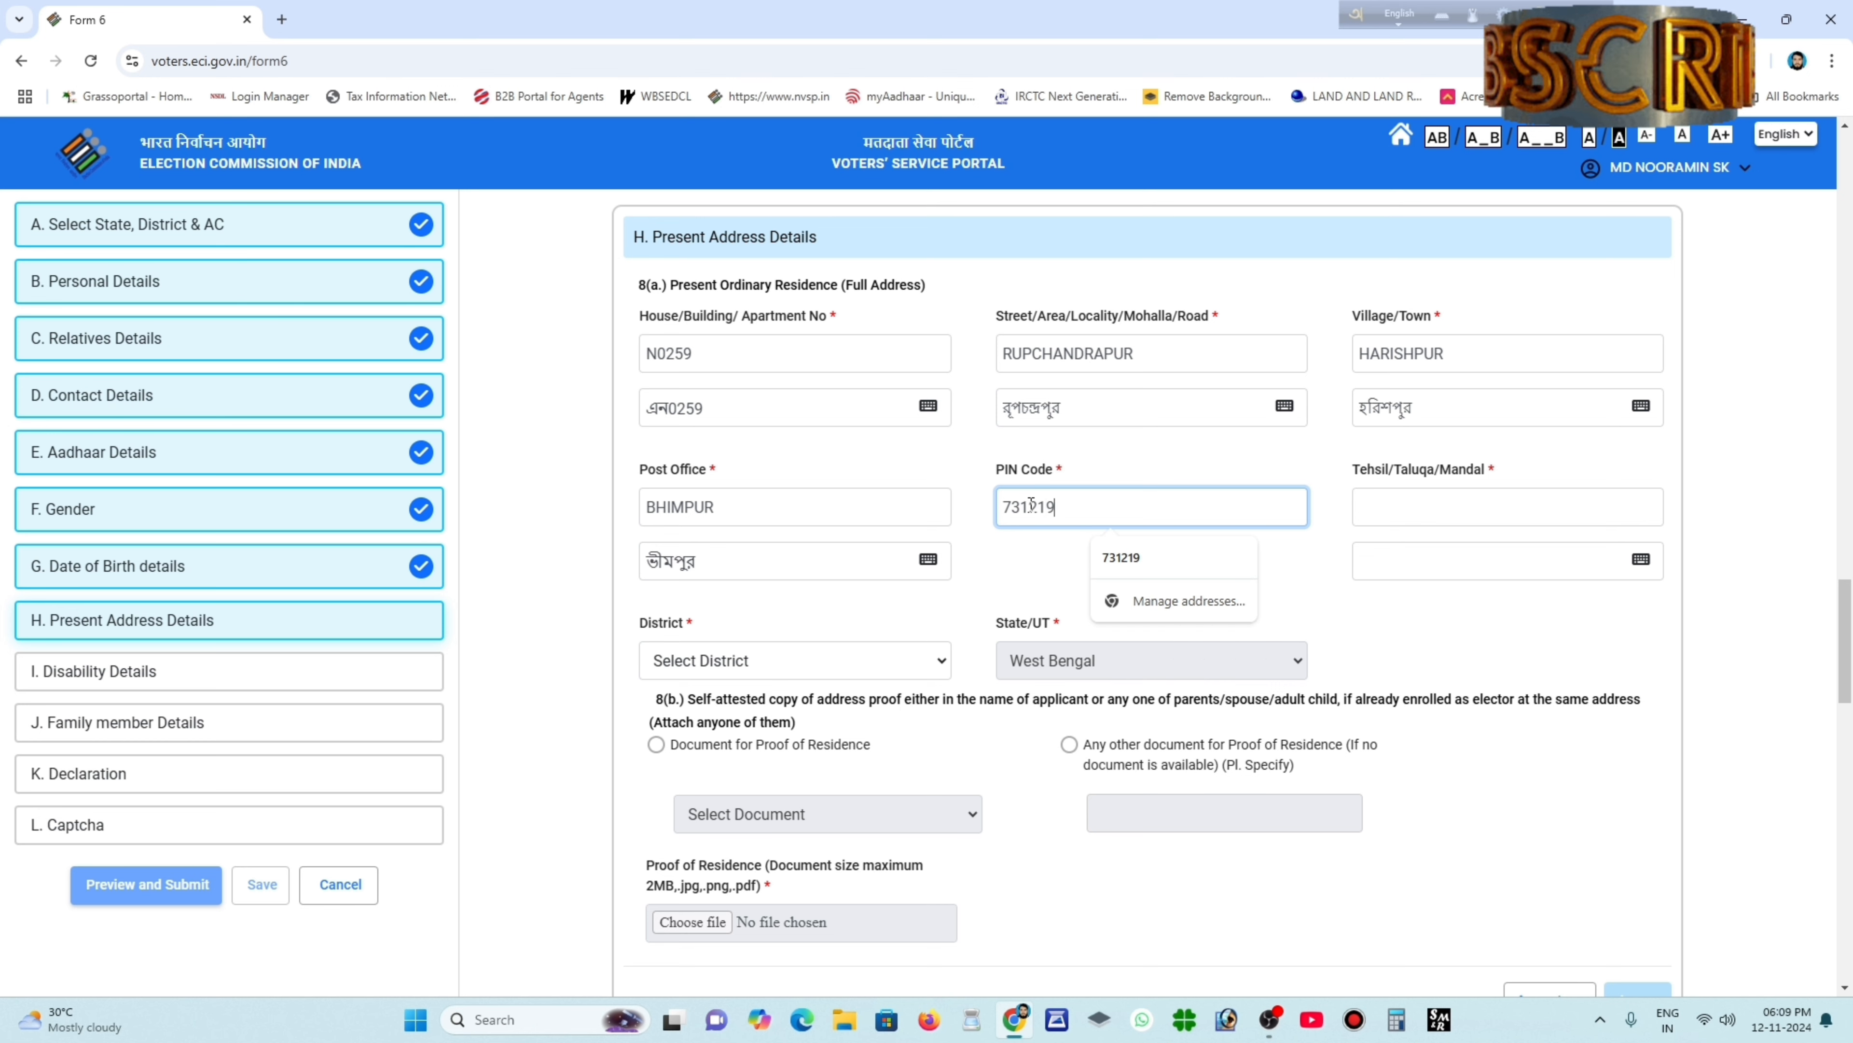
click(1394, 509)
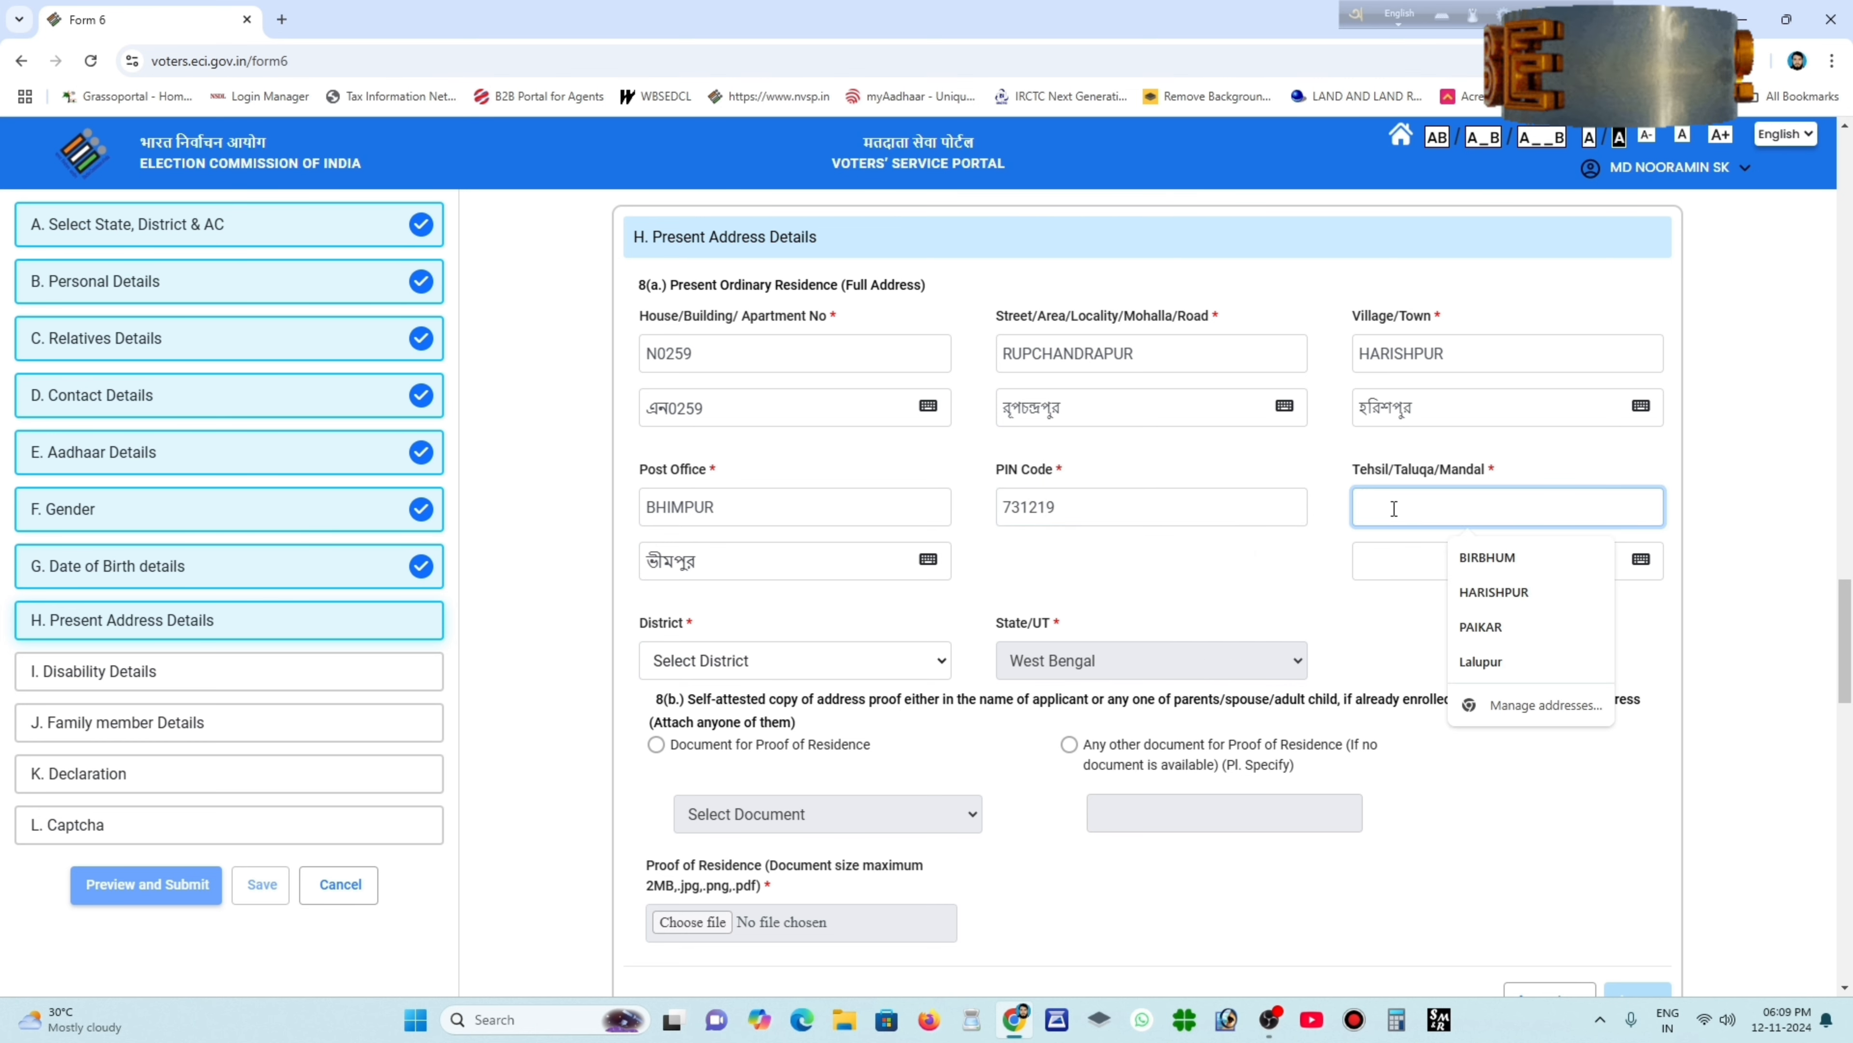
text(MURARAI)
click(1229, 583)
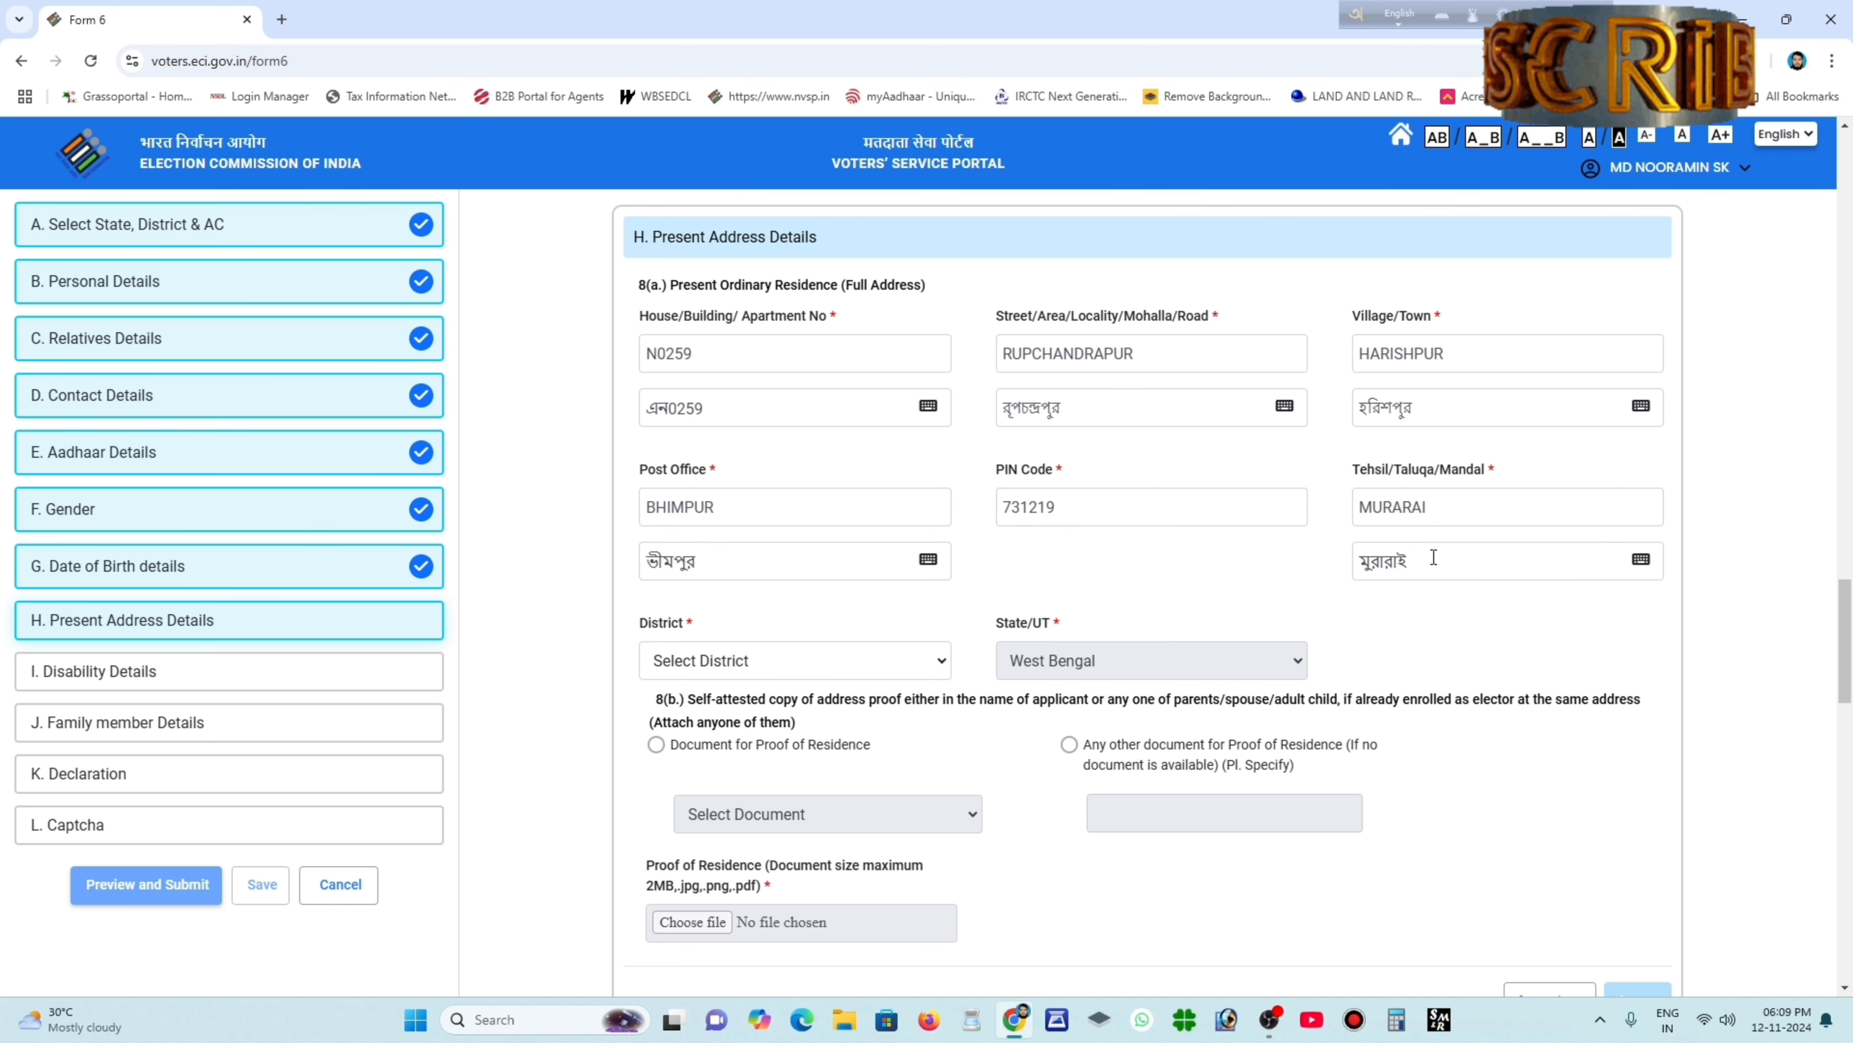
scroll(935, 628, down, 1)
click(935, 564)
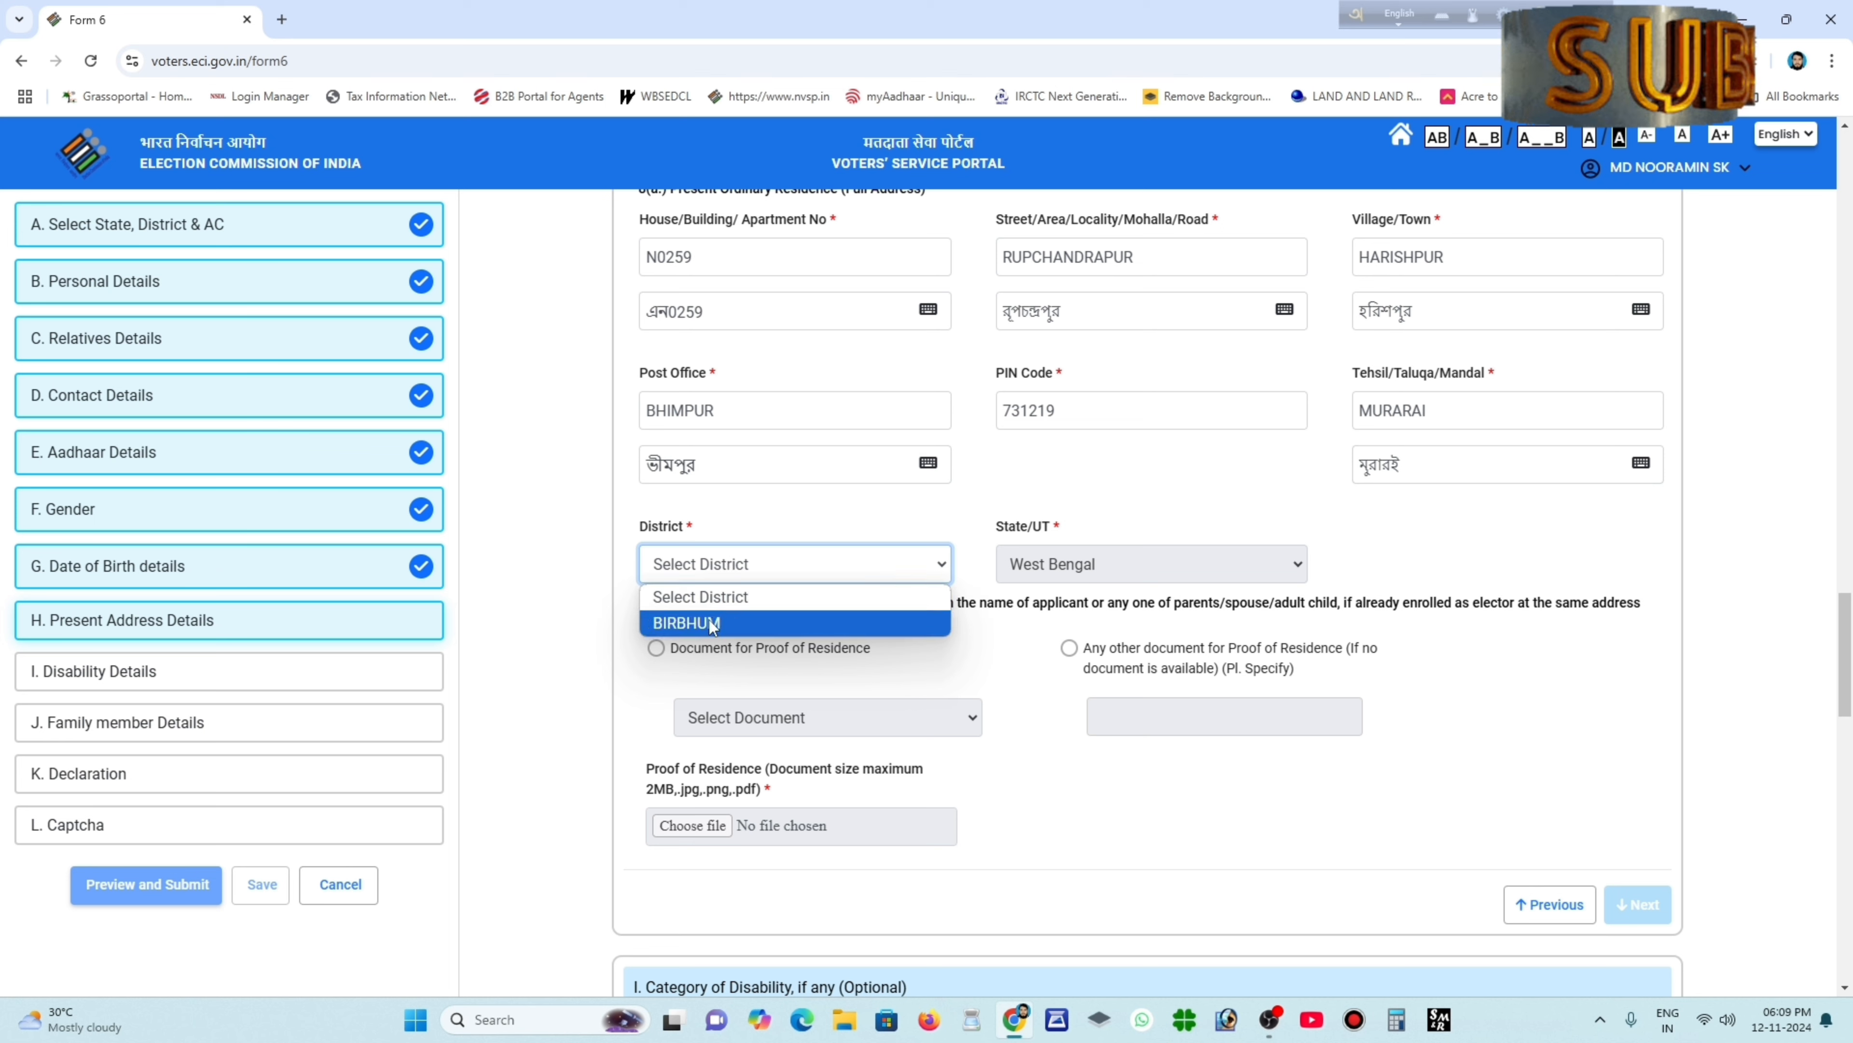
Set the district to BIRBHUM and choose Aadhaar Card as the residence proof.
click(935, 626)
click(656, 648)
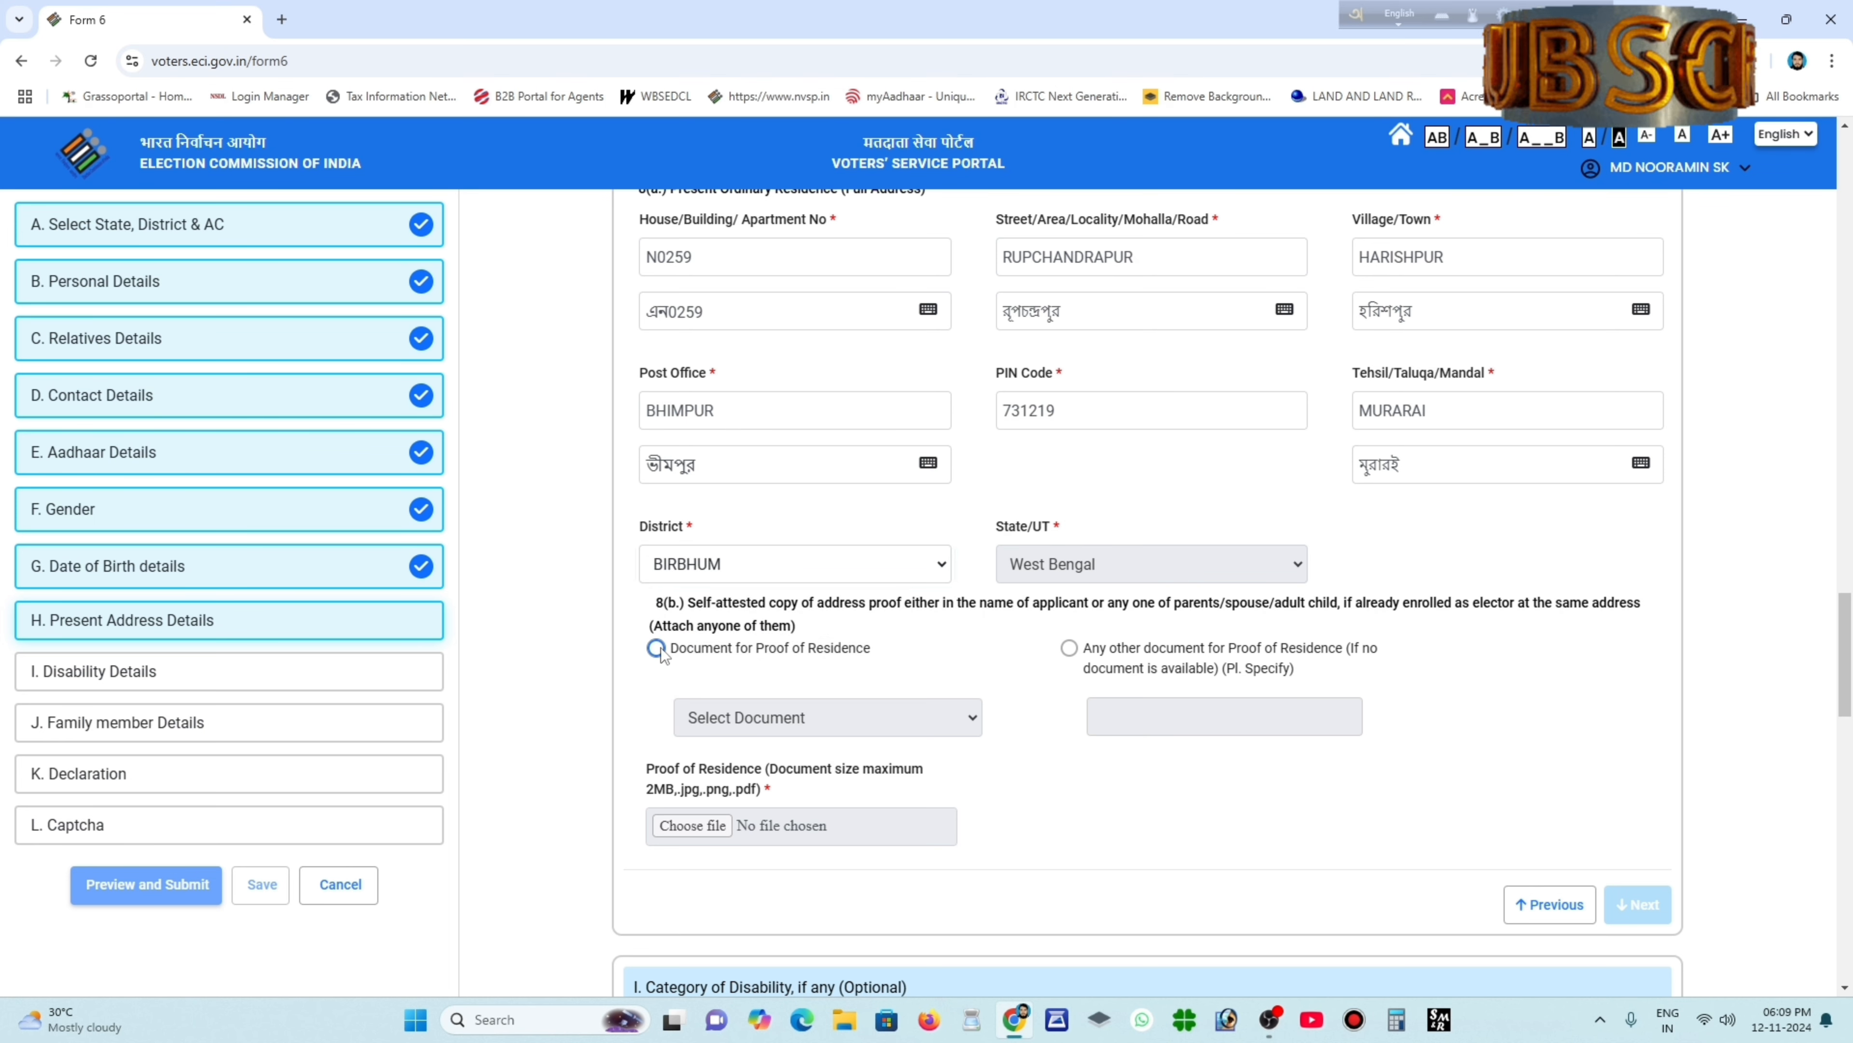
click(760, 718)
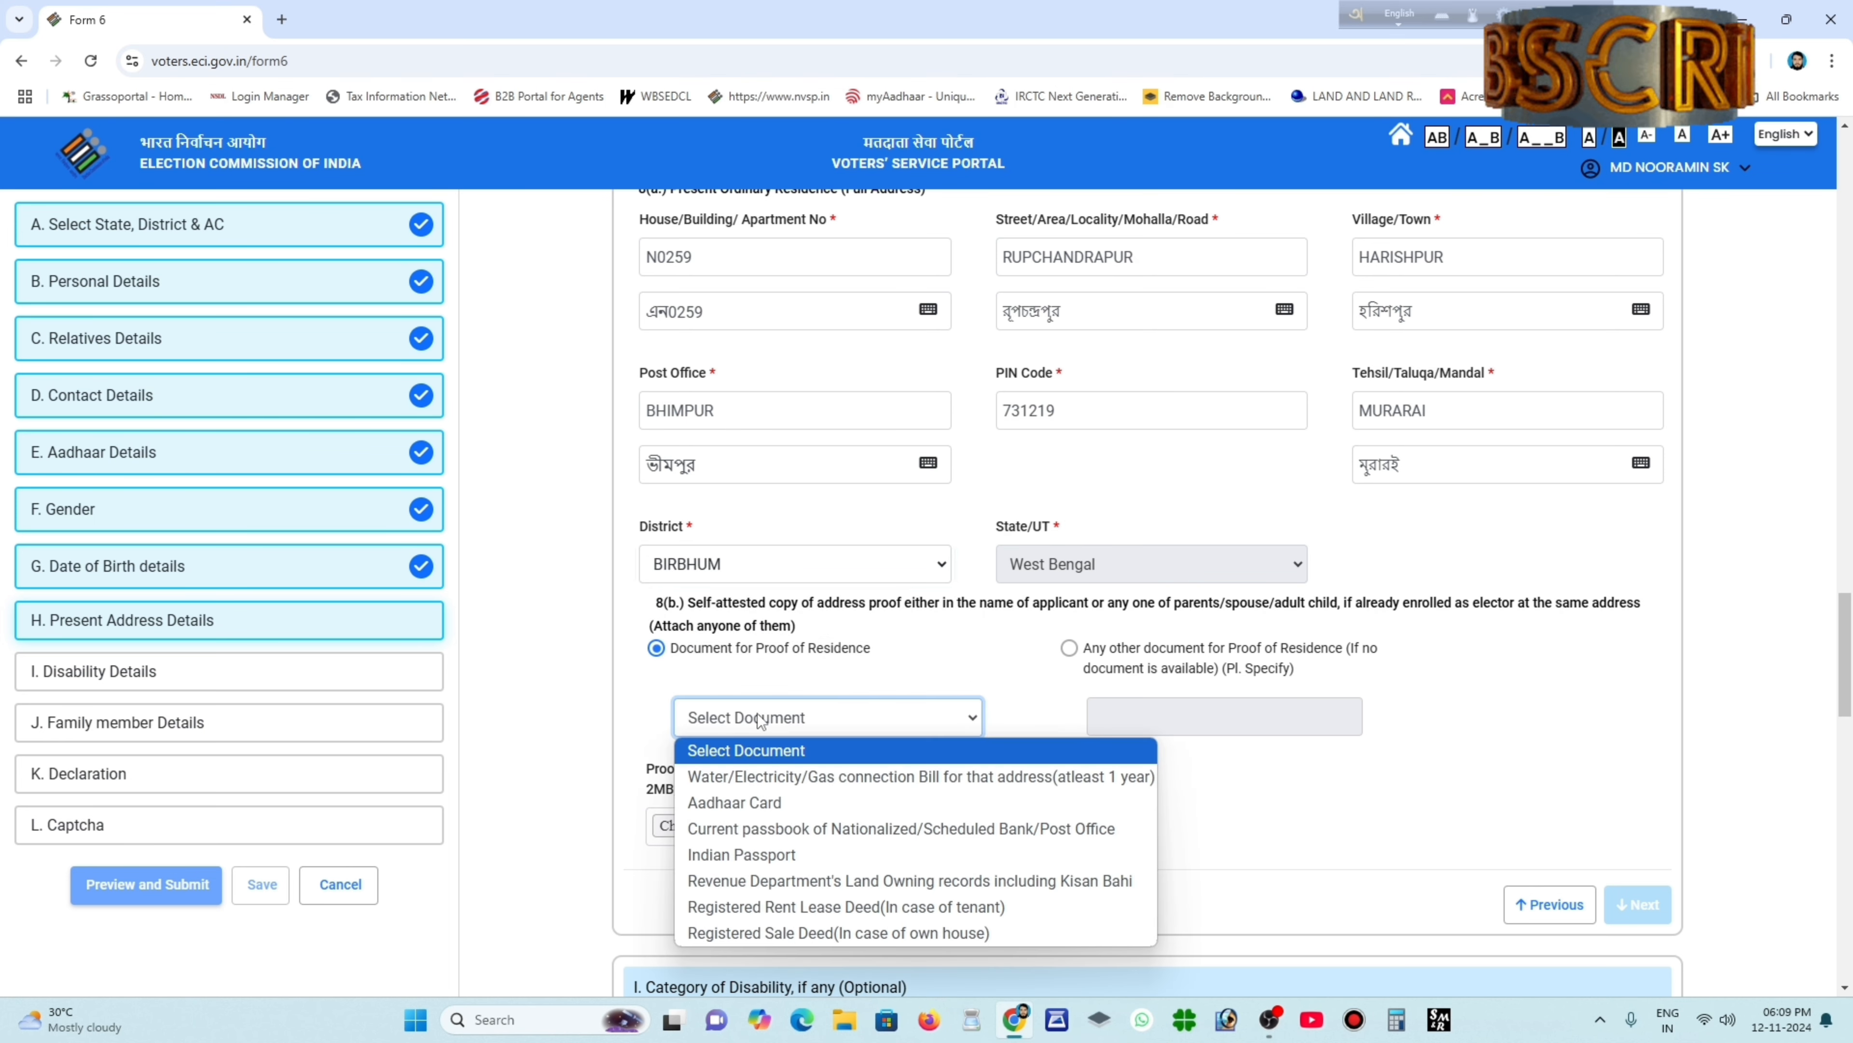
click(757, 802)
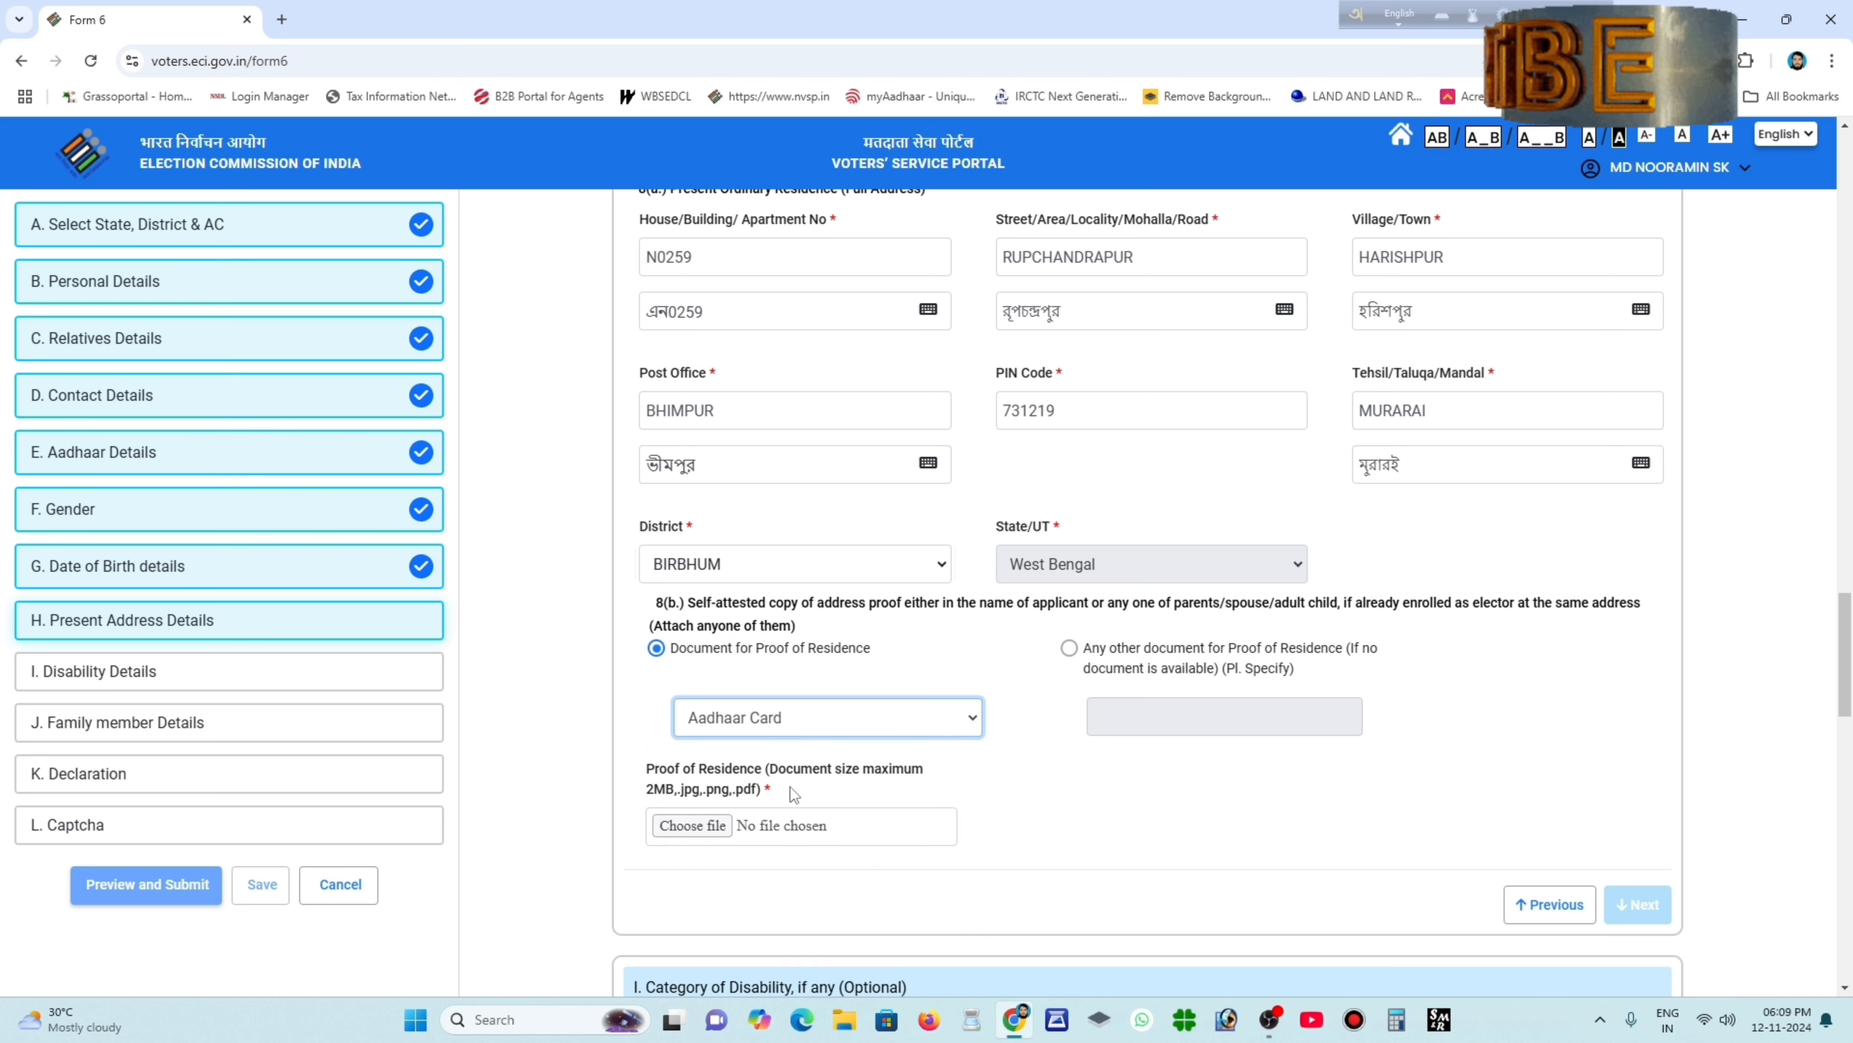
Attach img20241112_17243257.jpg from the Desktop as the residence proof file.
click(700, 825)
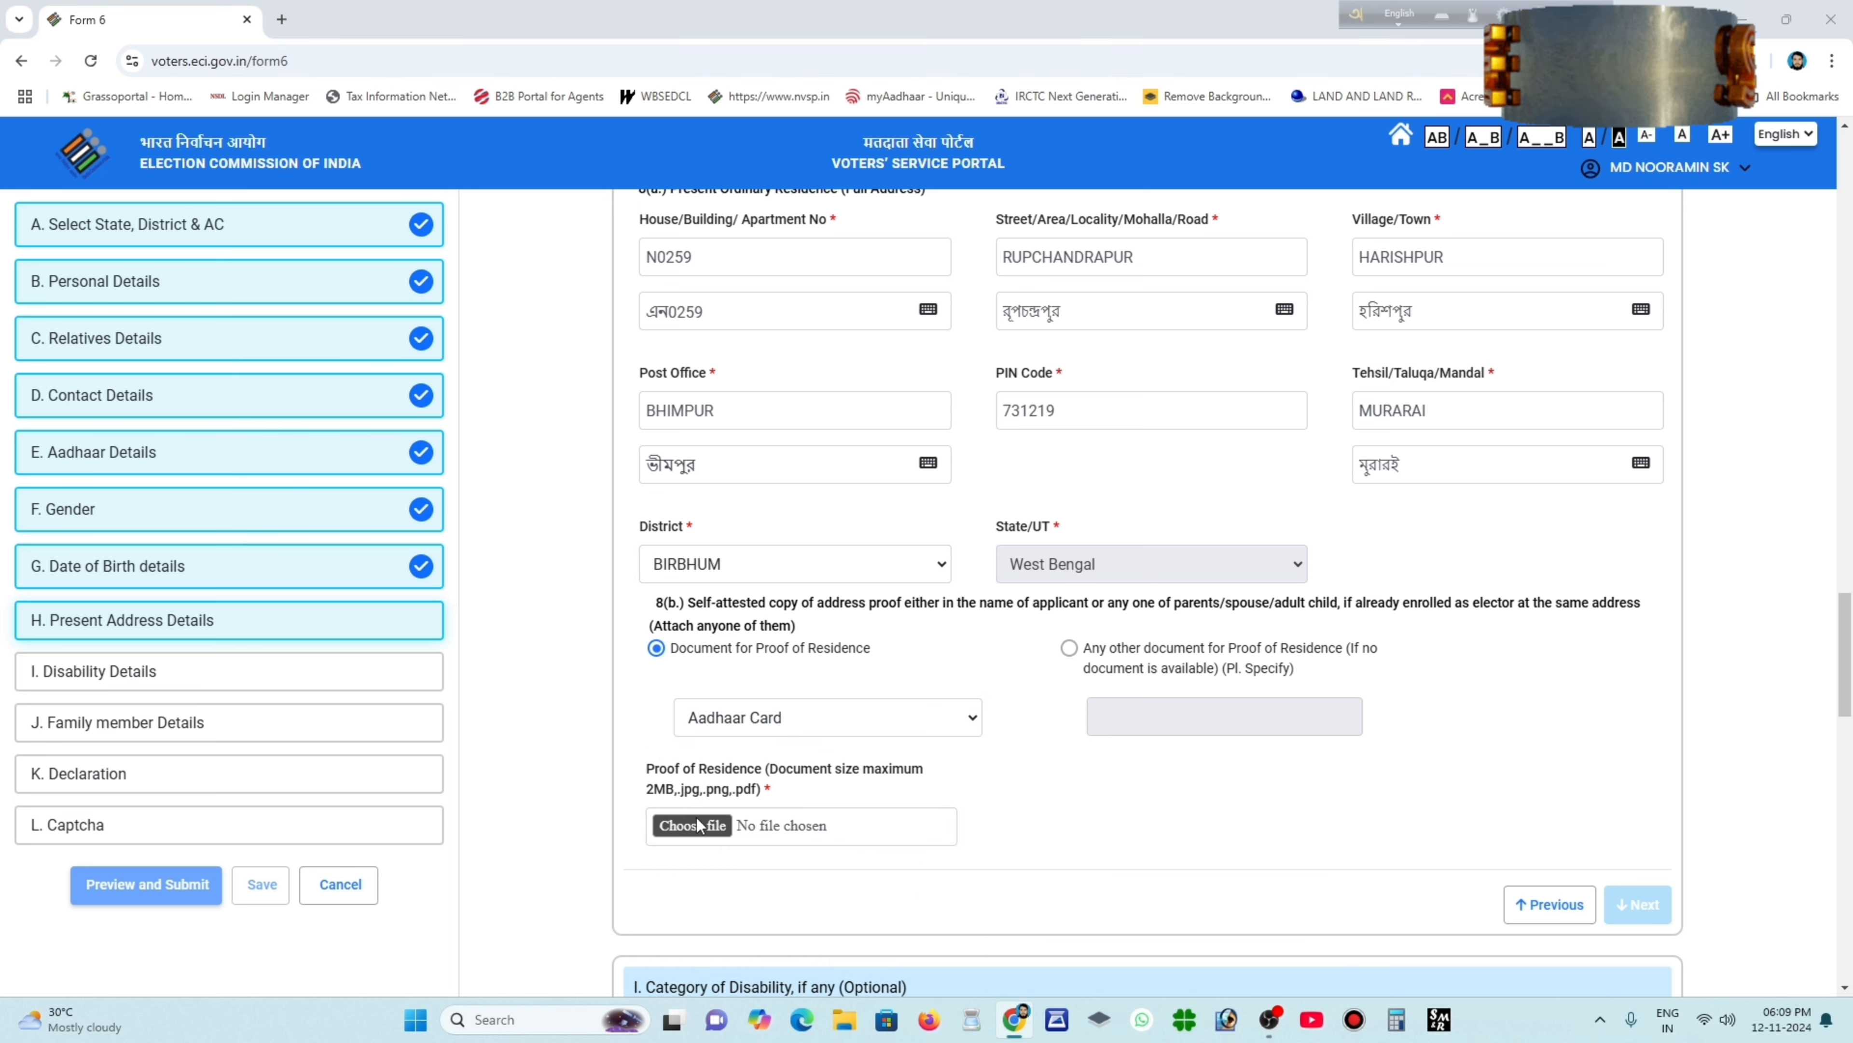
scroll(400, 278, down, 3)
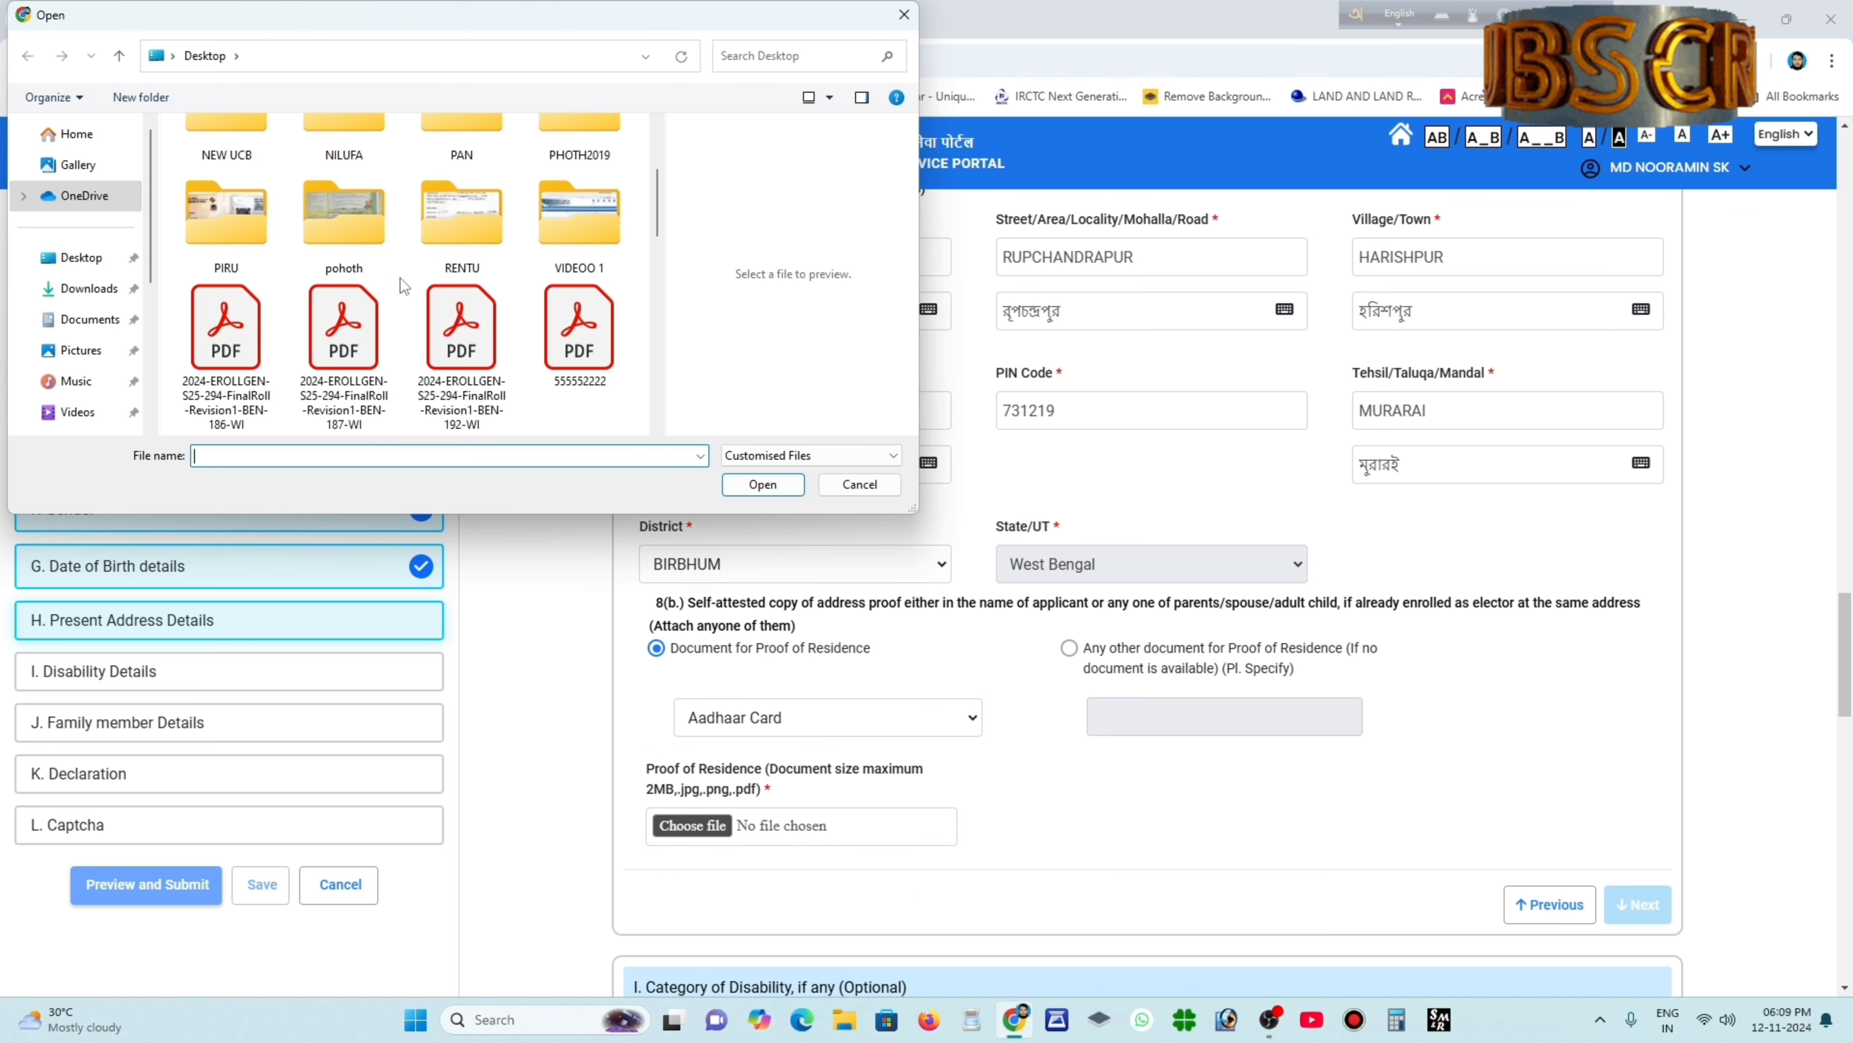
scroll(446, 271, down, 5)
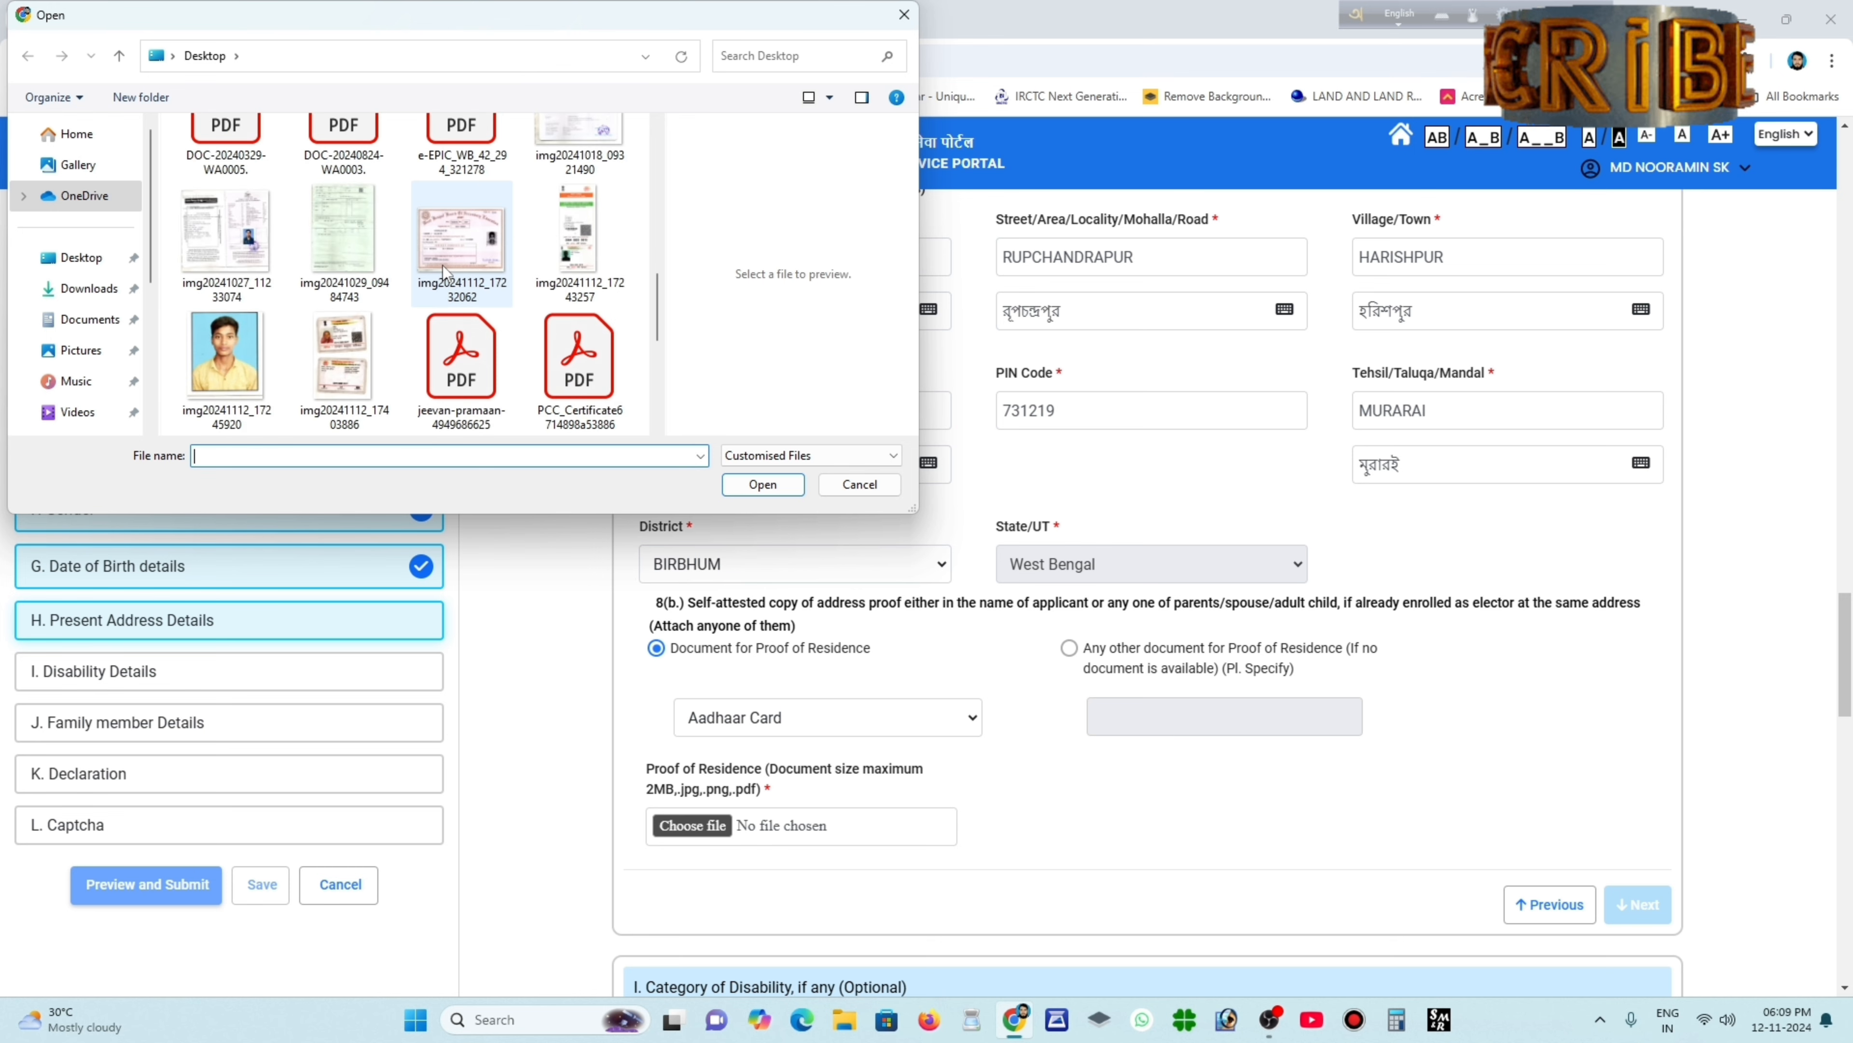
click(580, 256)
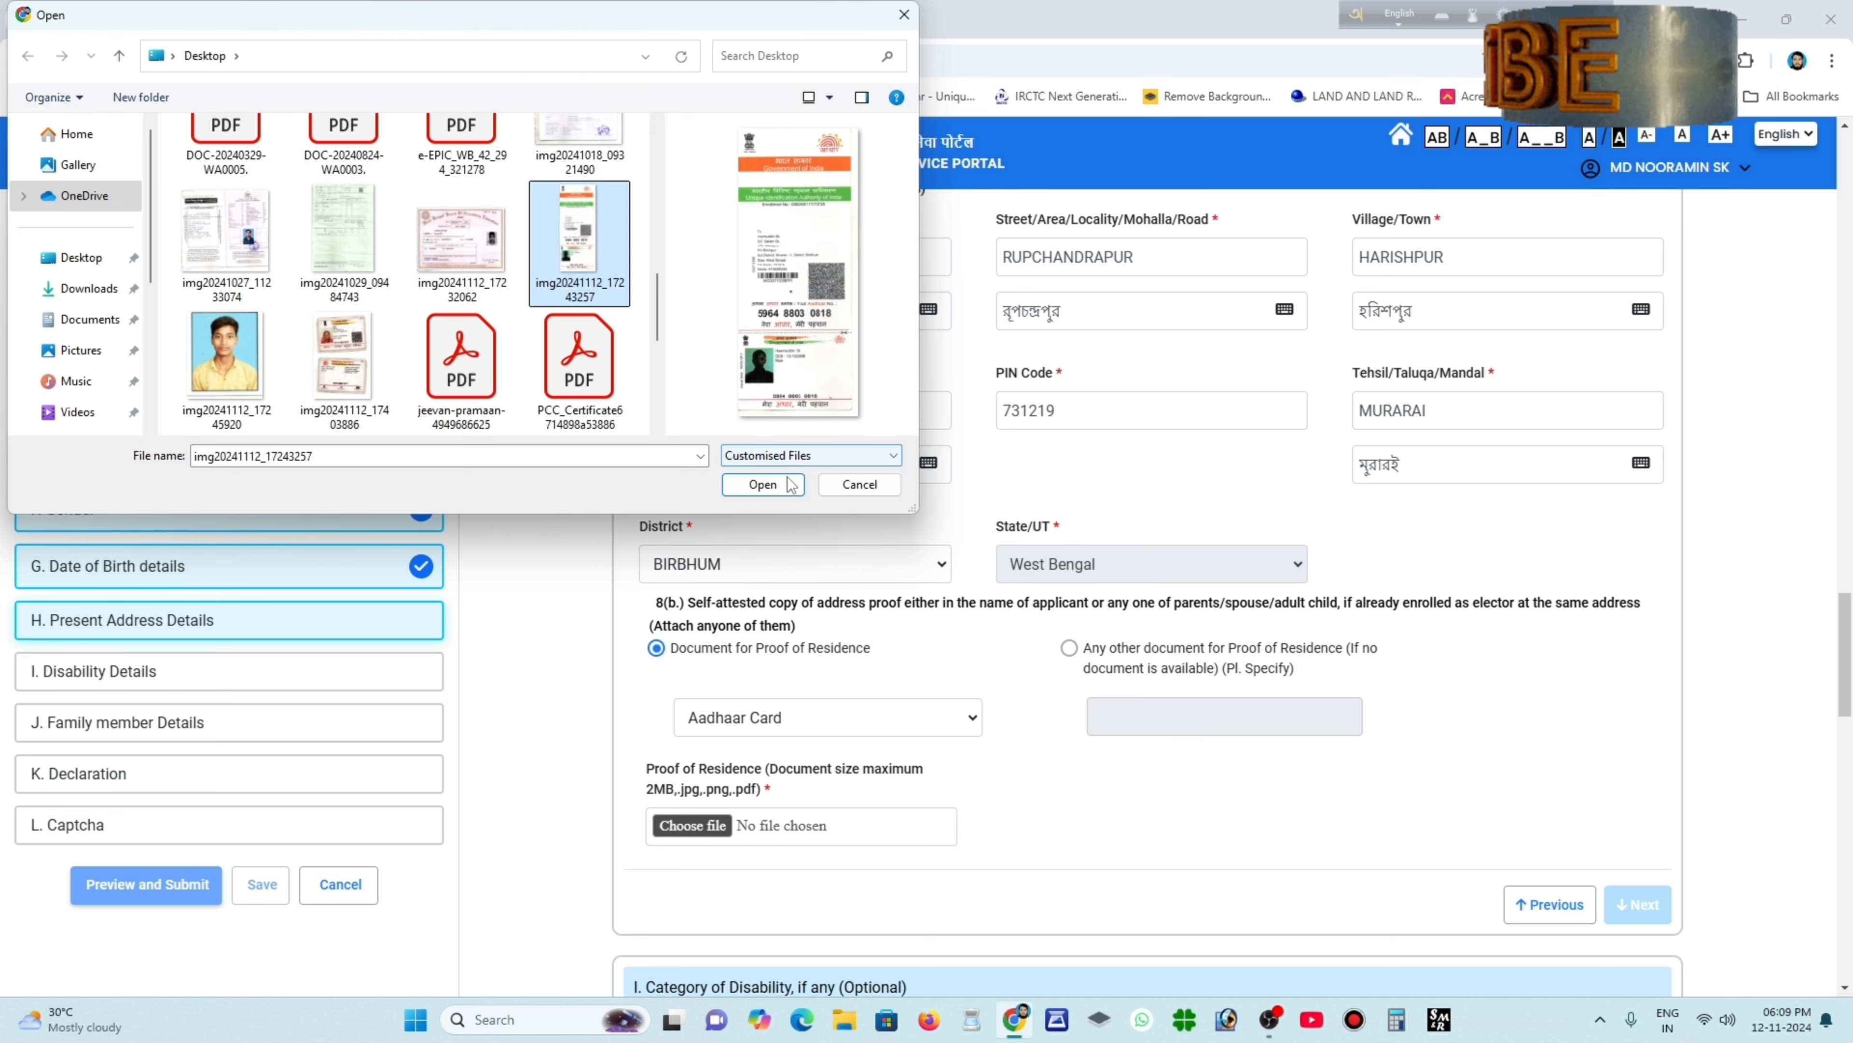
click(763, 483)
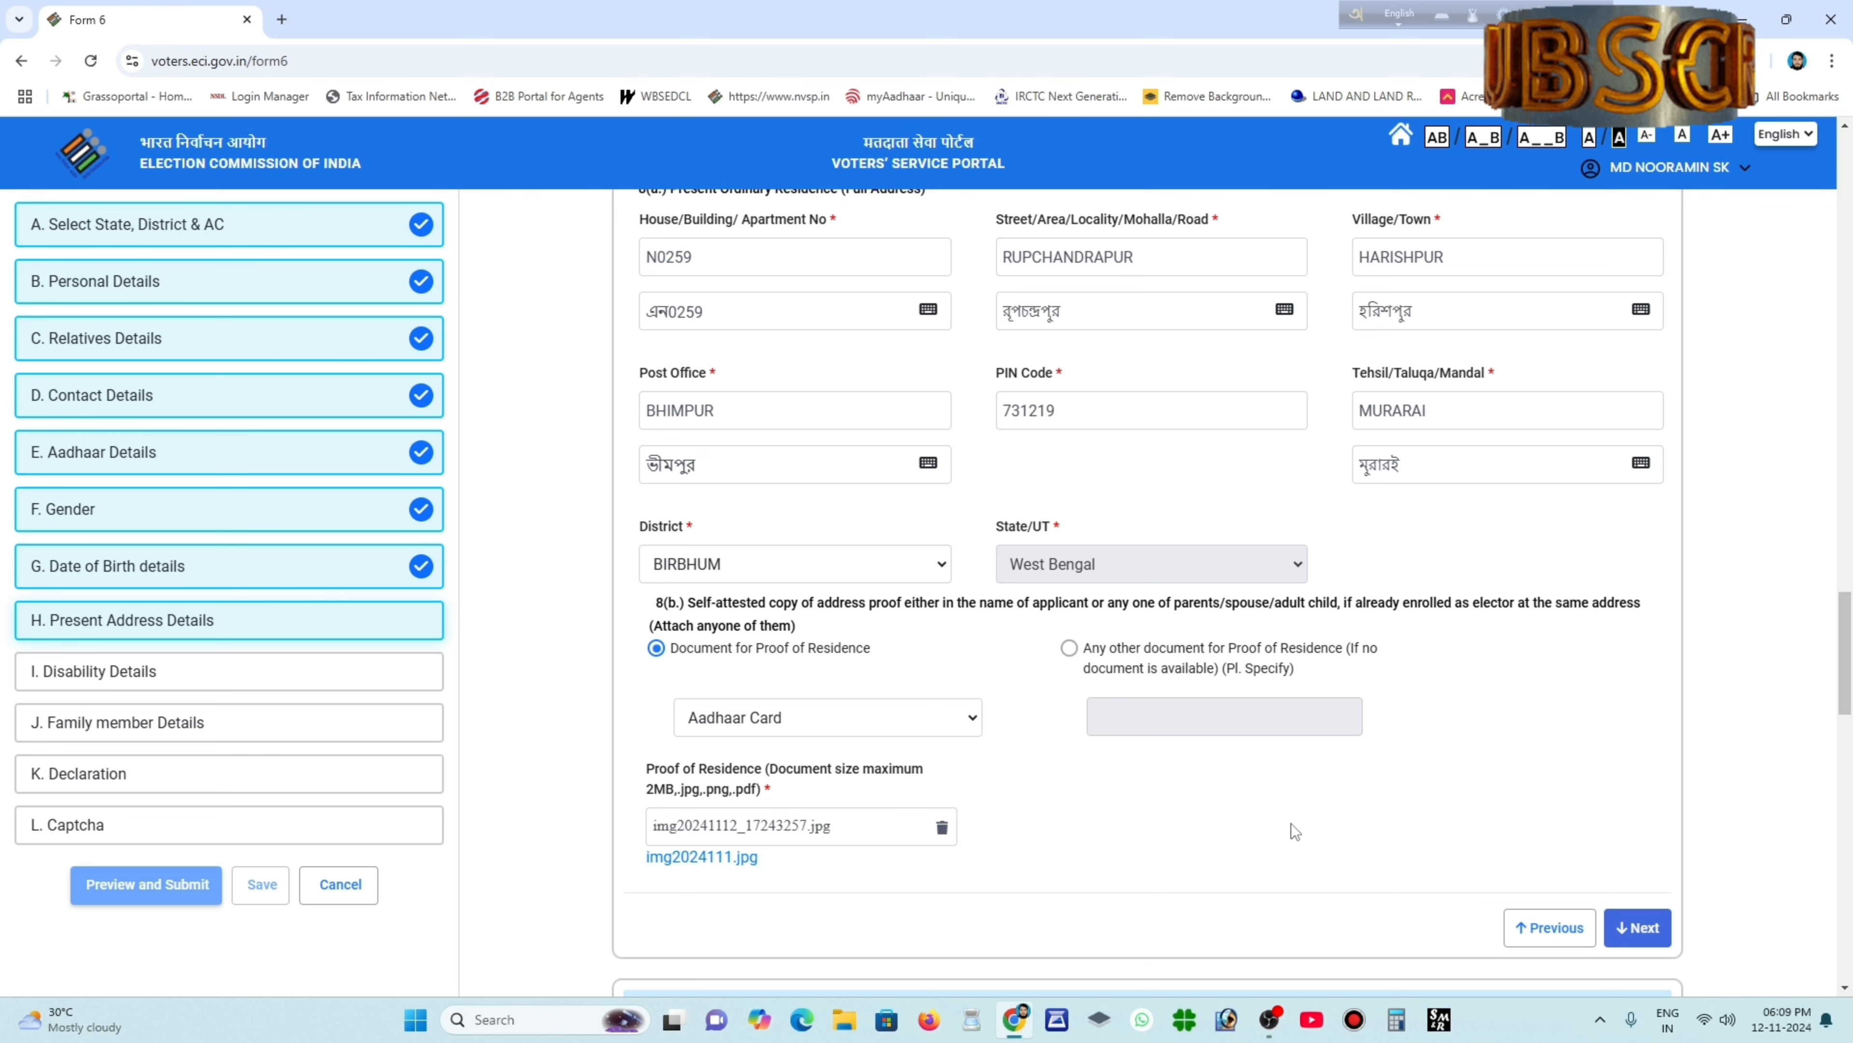
Advance past Present Address and leave the disability category empty to reach Family Member Details.
scroll(1292, 822, down, 1)
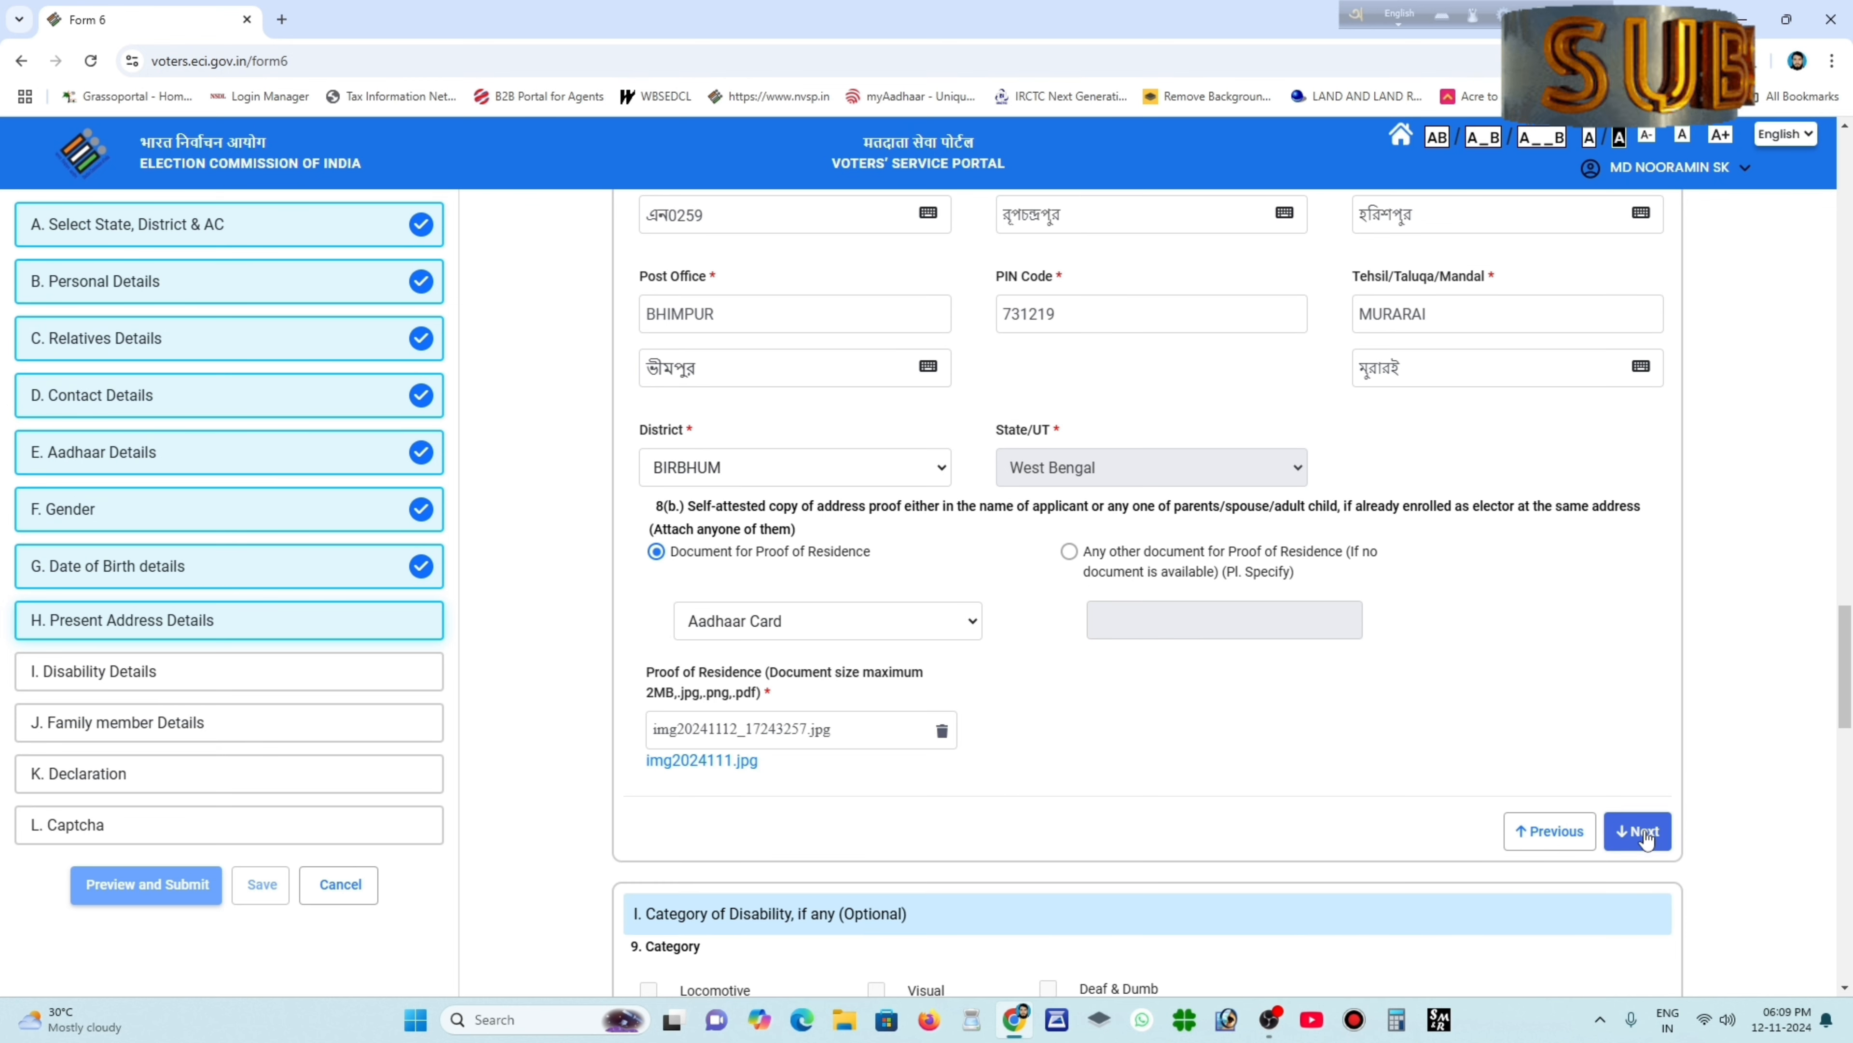
click(1642, 832)
scroll(1013, 506, up, 2)
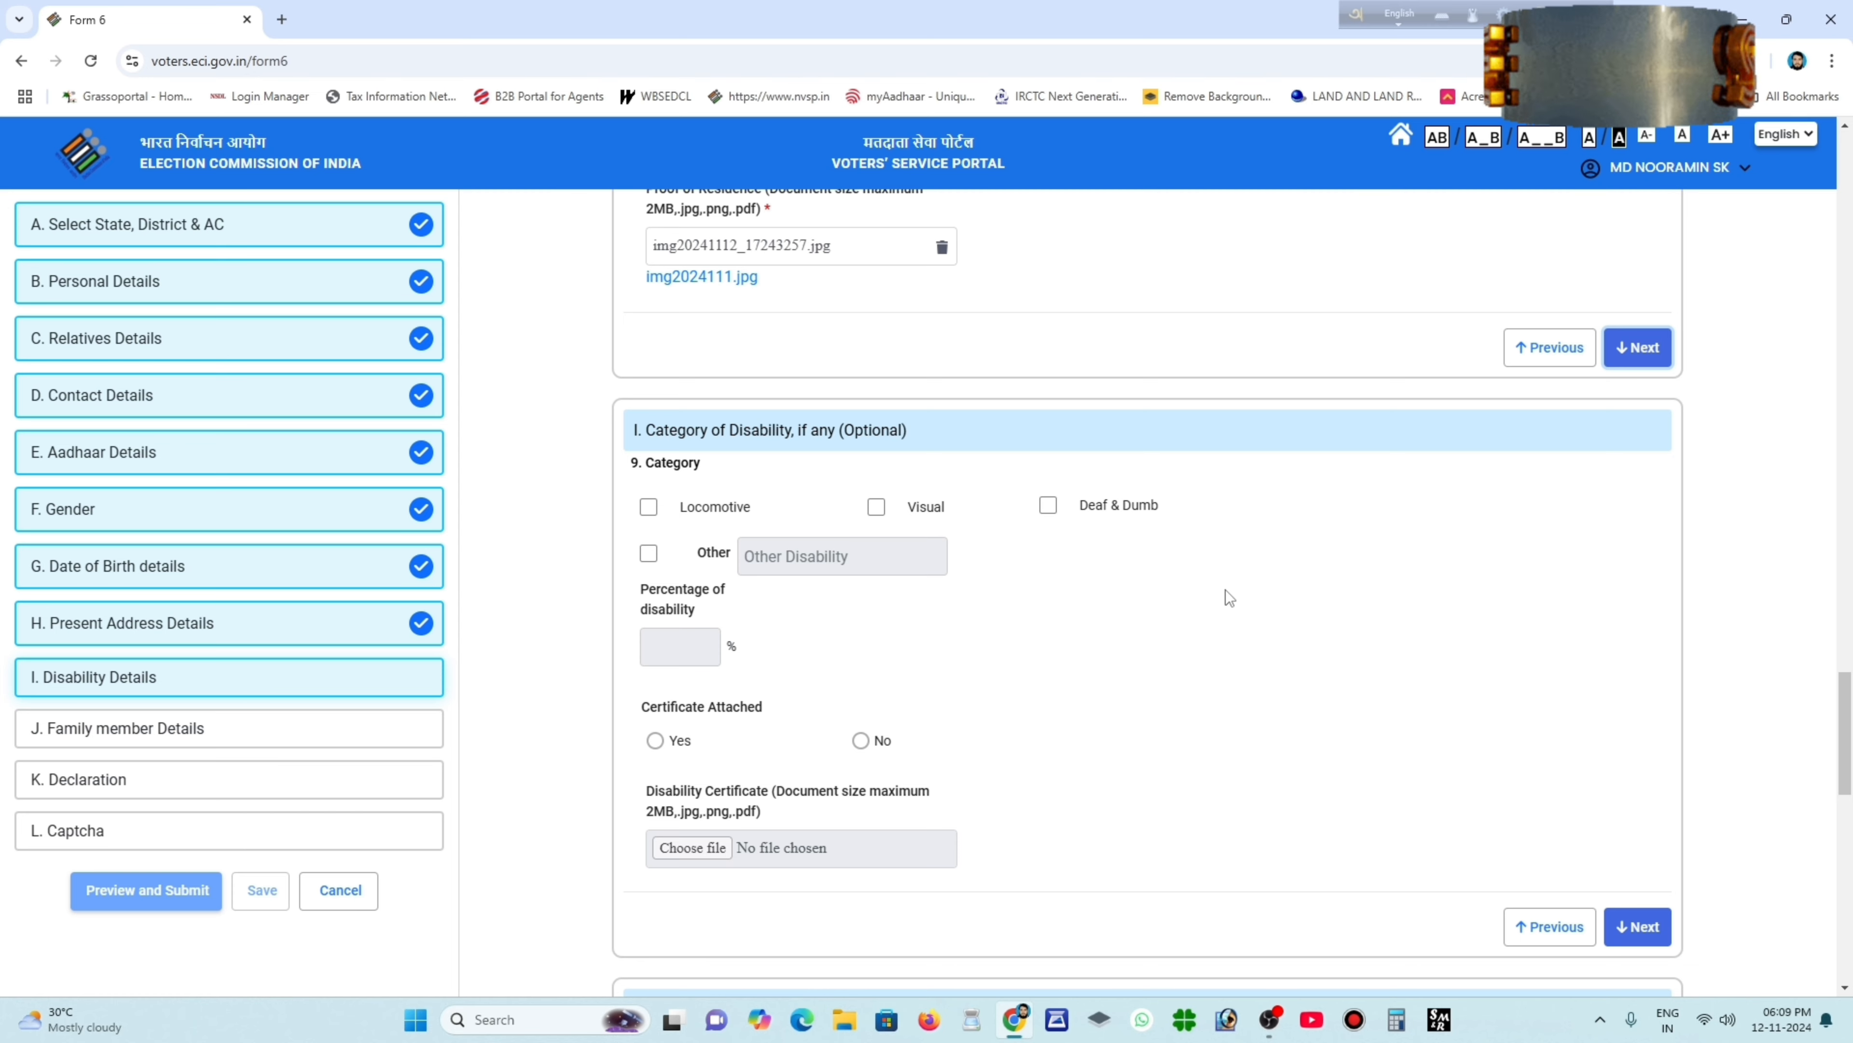
scroll(1097, 564, down, 1)
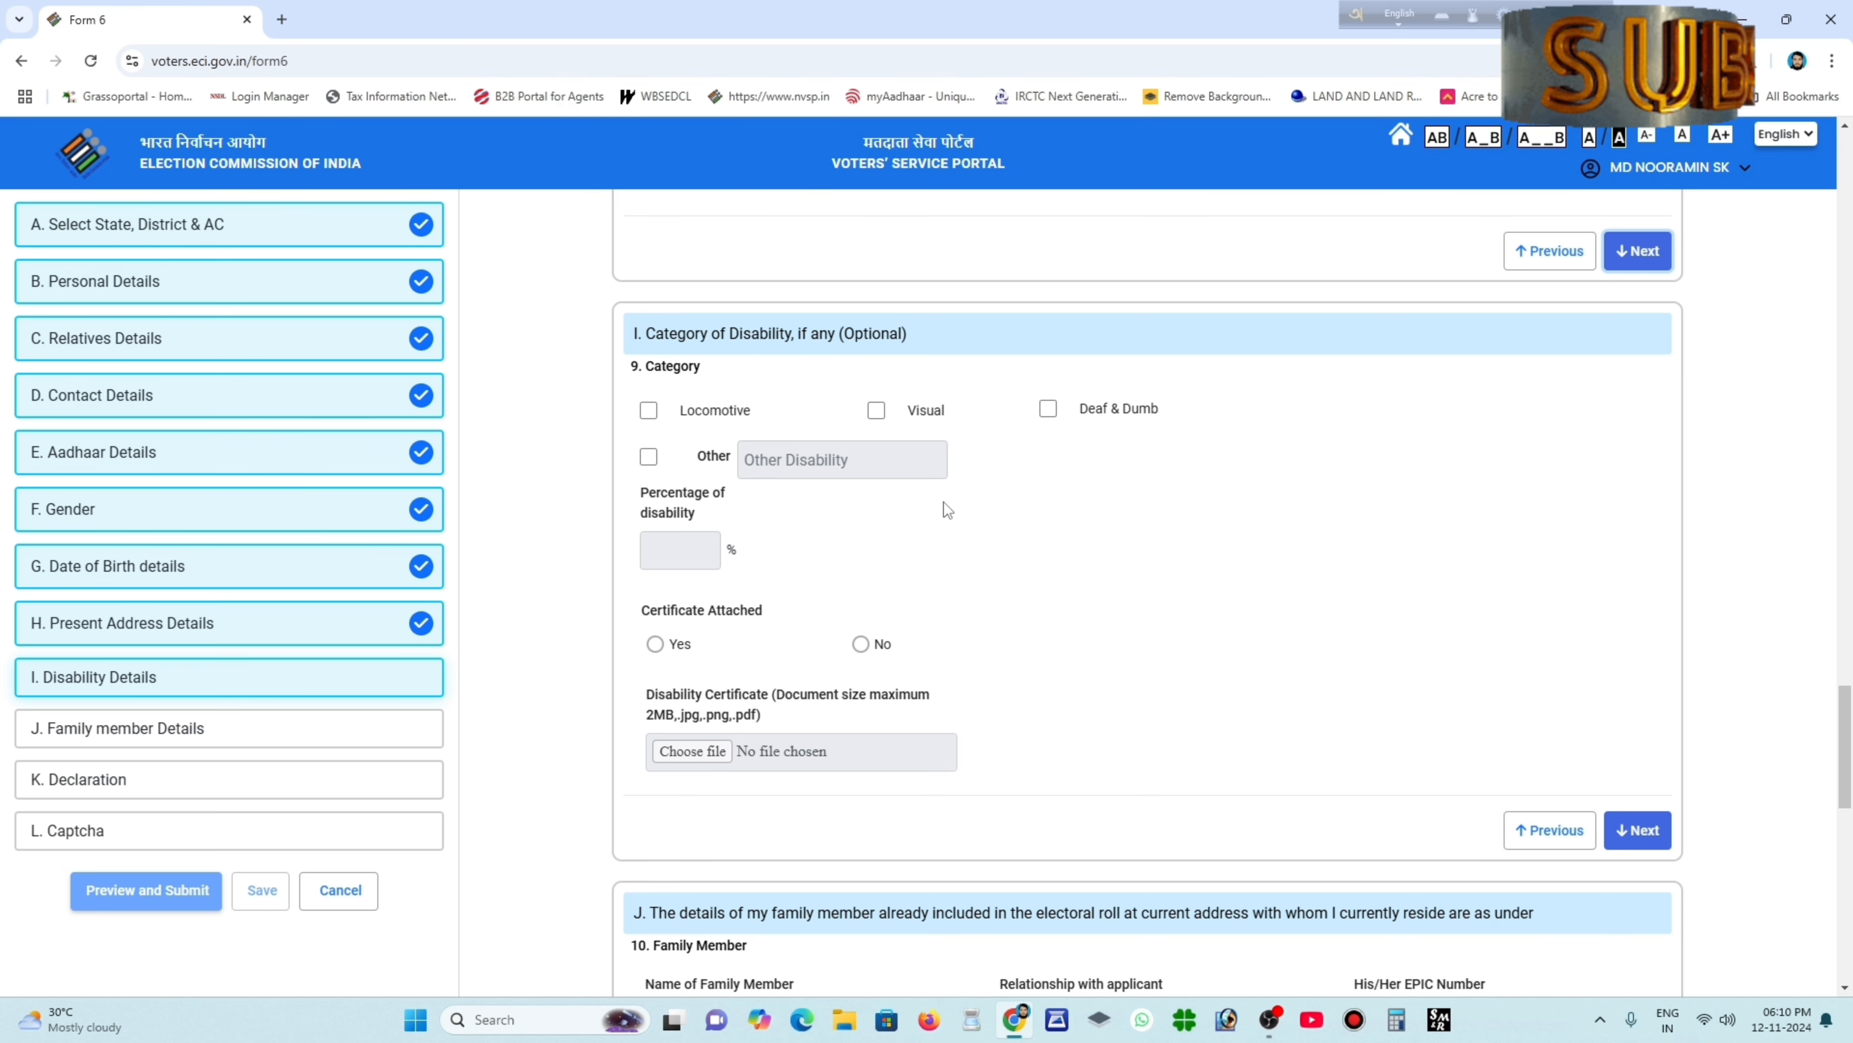
click(1635, 825)
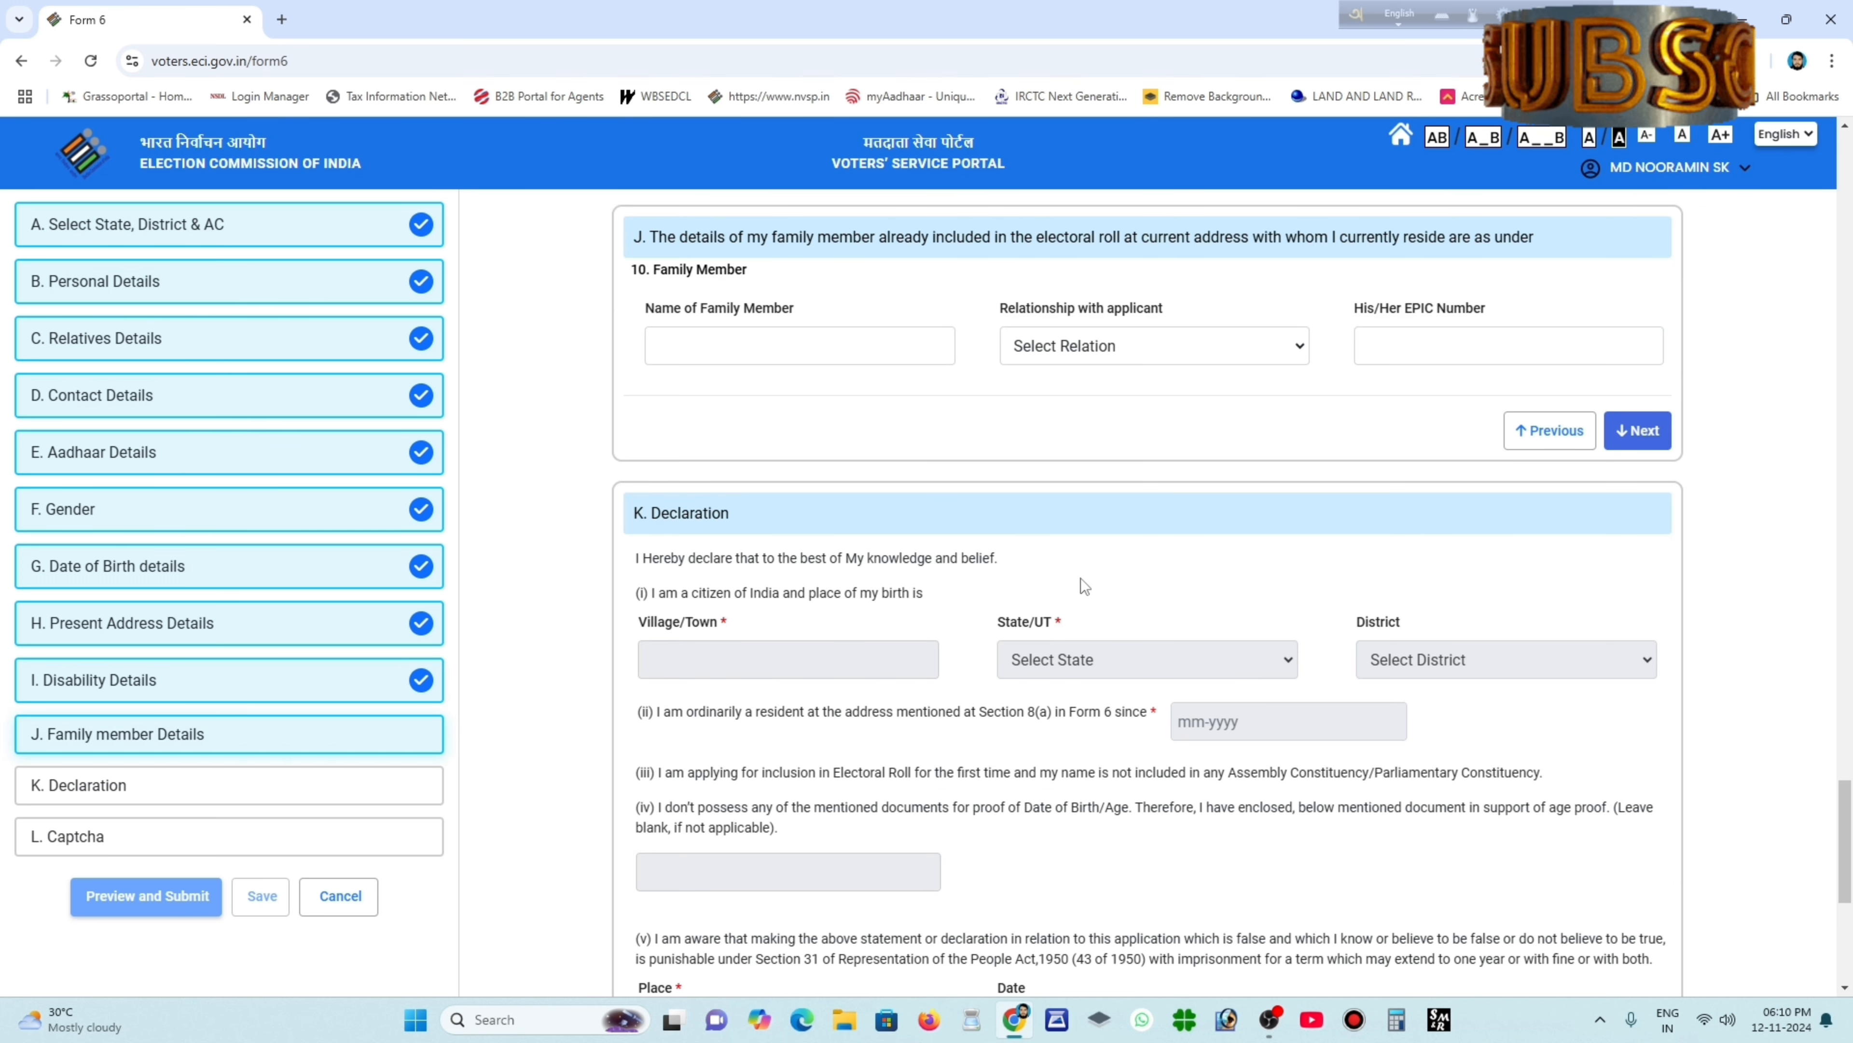
scroll(891, 553, up, 2)
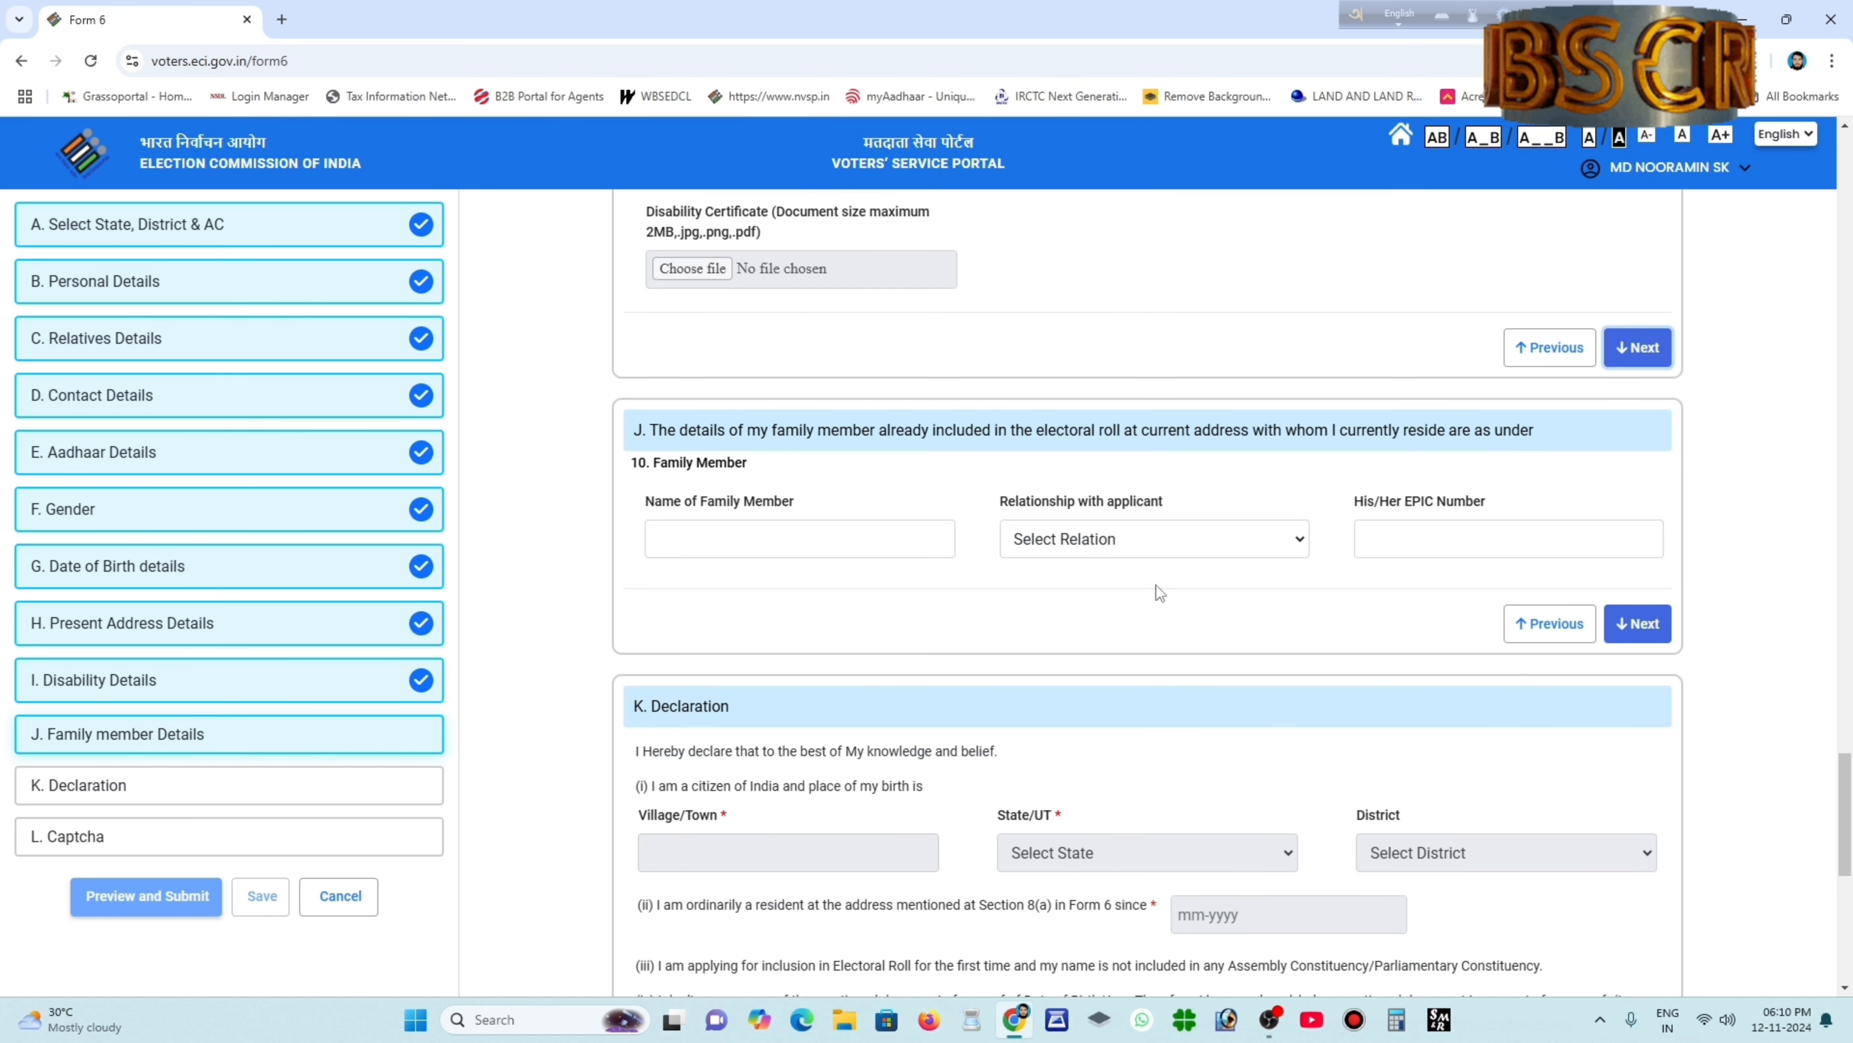
Record the relative's name, Father as relationship, and their EPIC number, then continue.
click(740, 538)
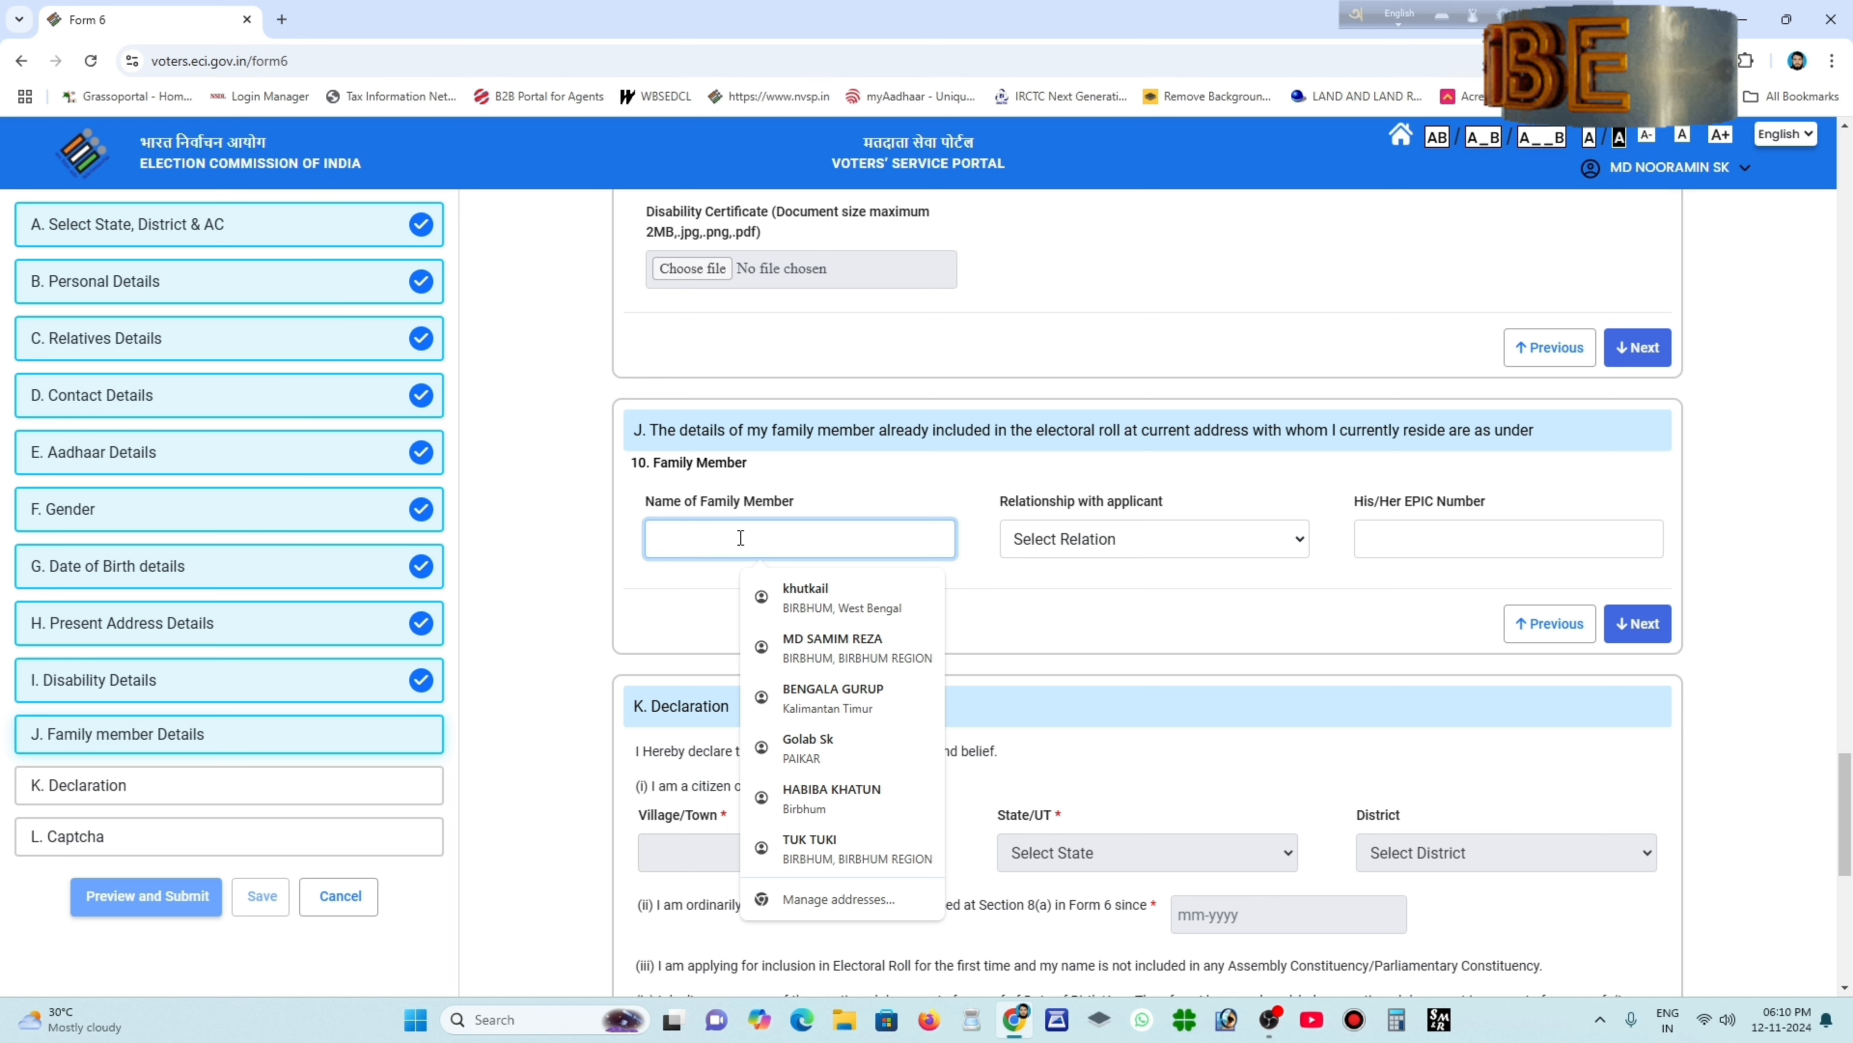
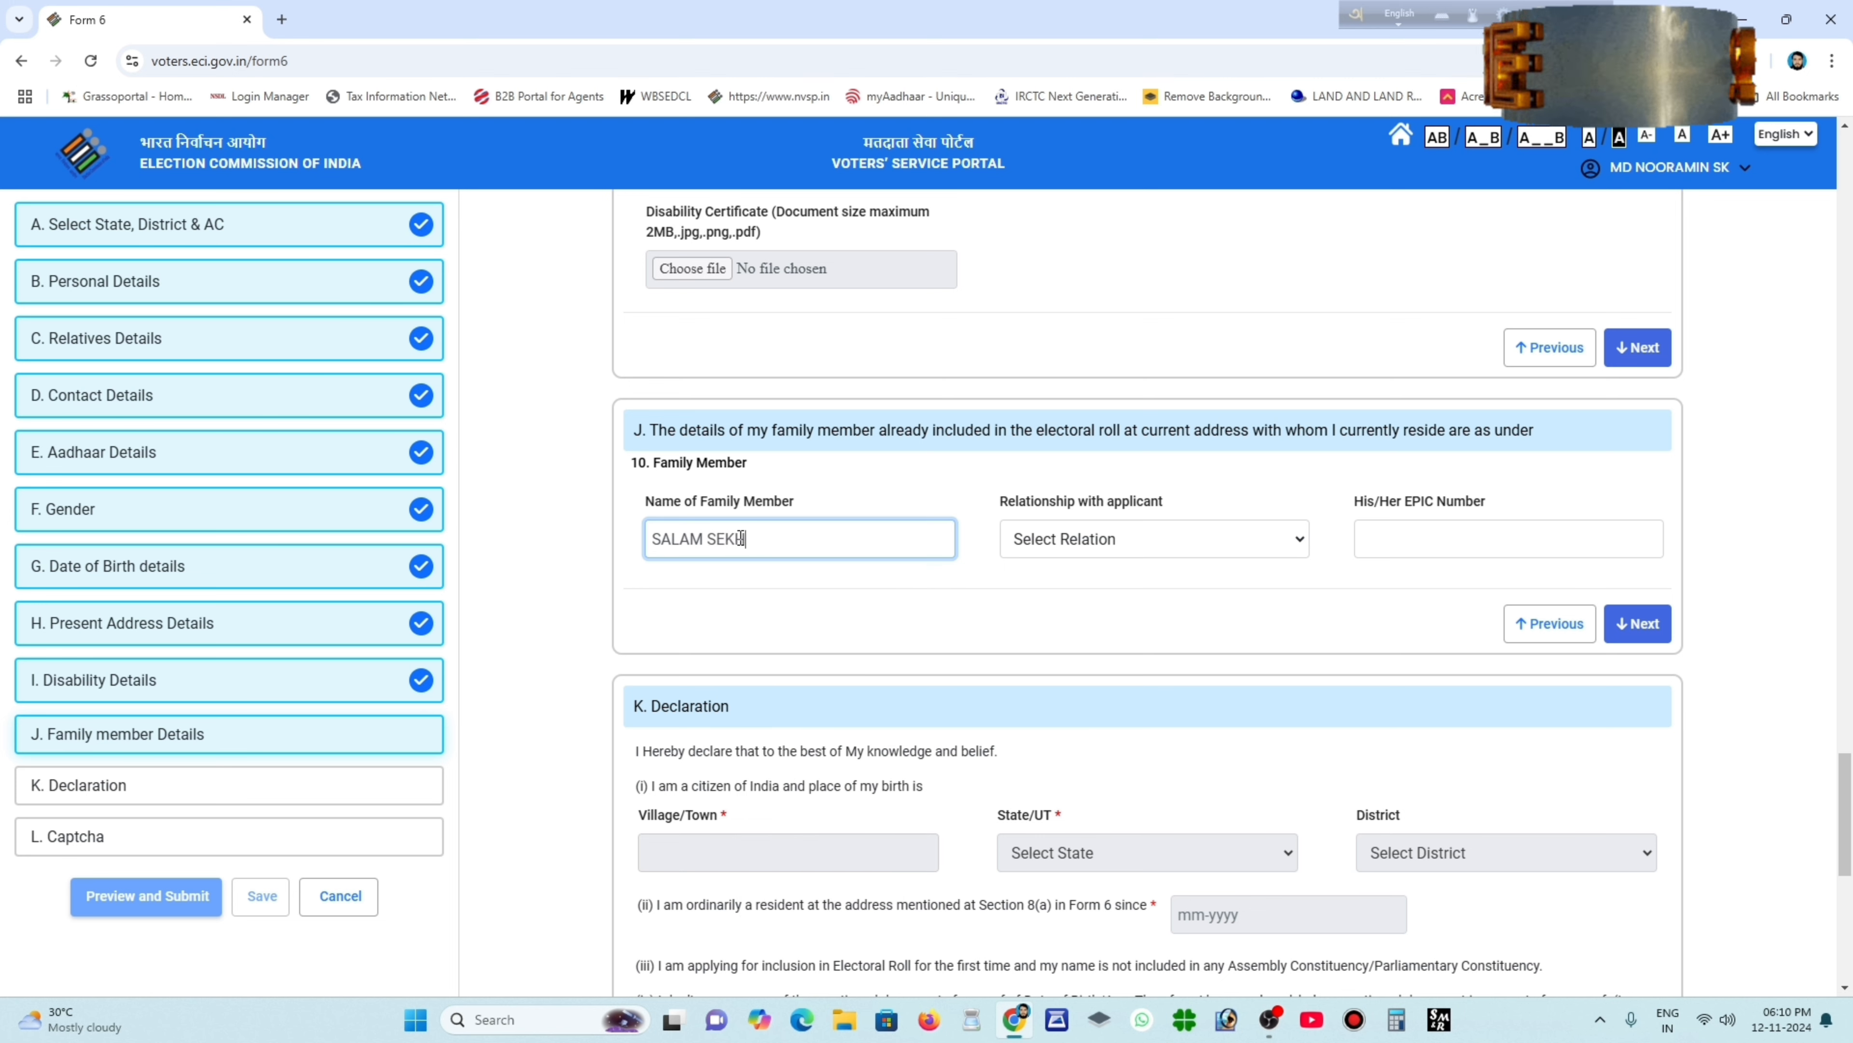
click(1060, 544)
click(1063, 600)
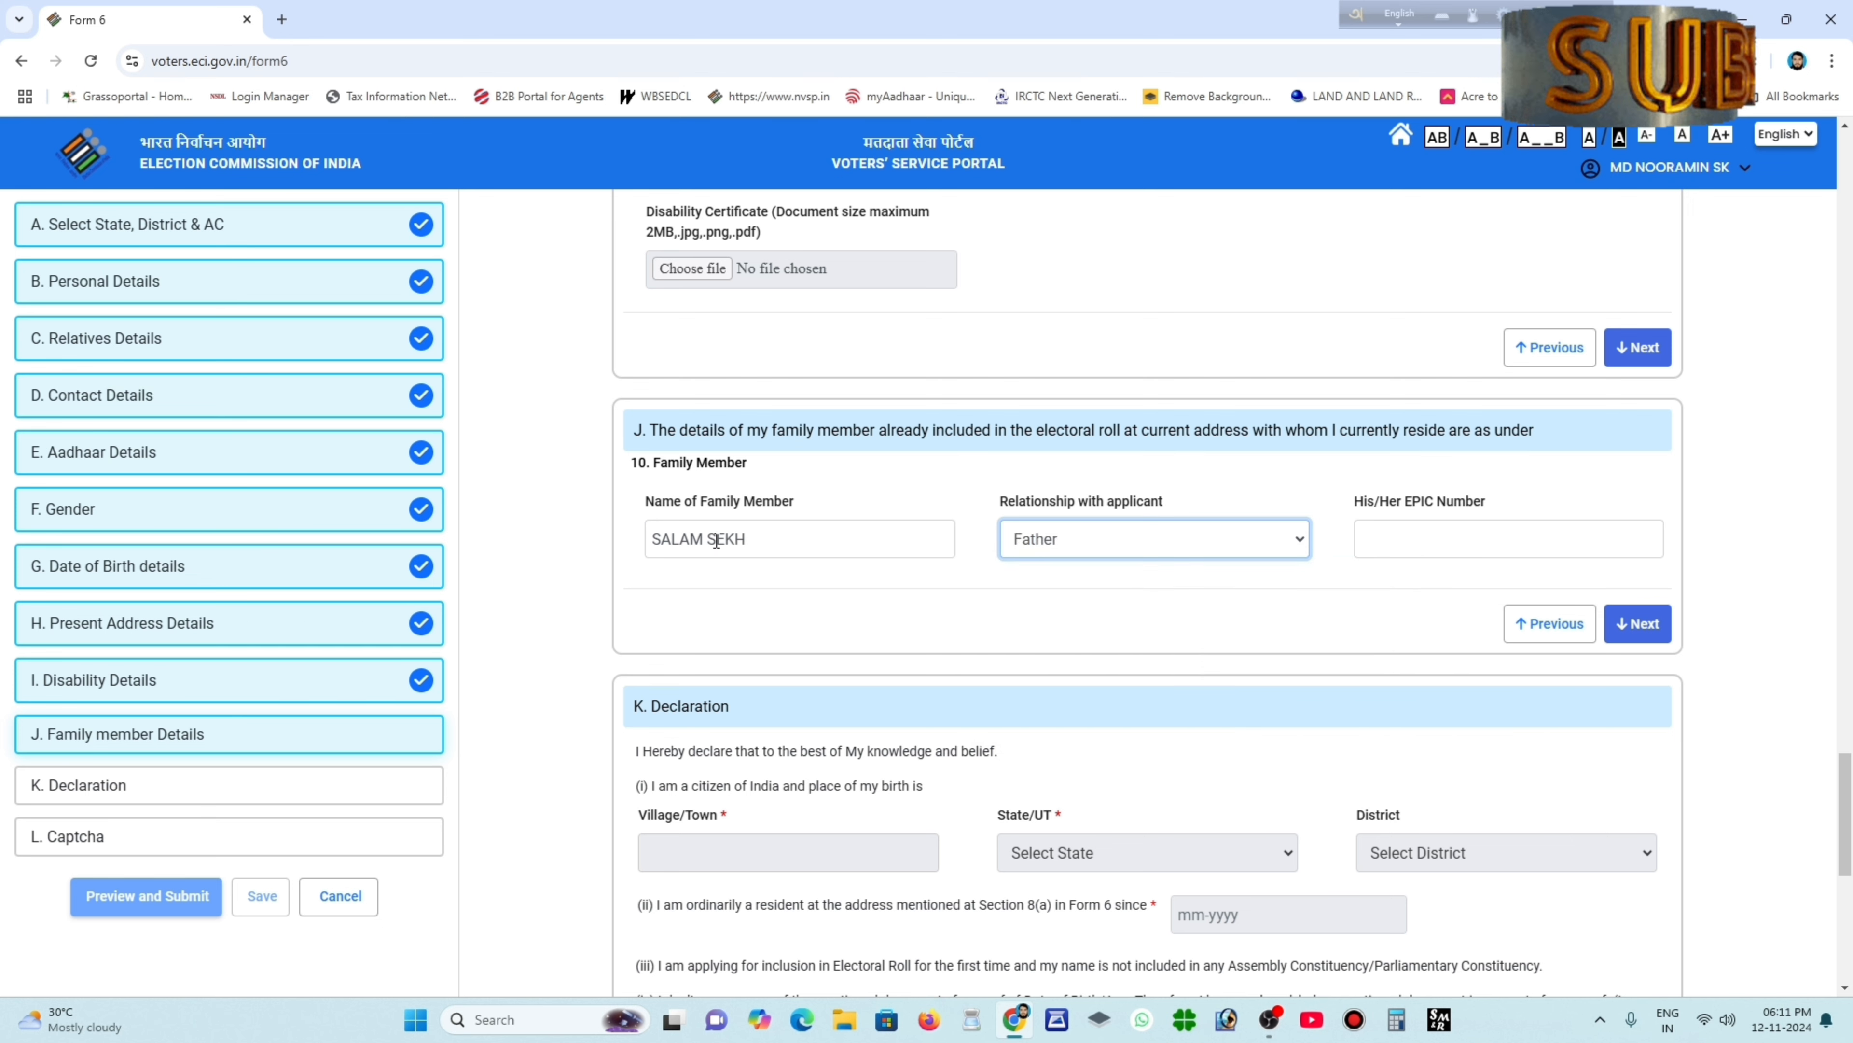
click(1399, 537)
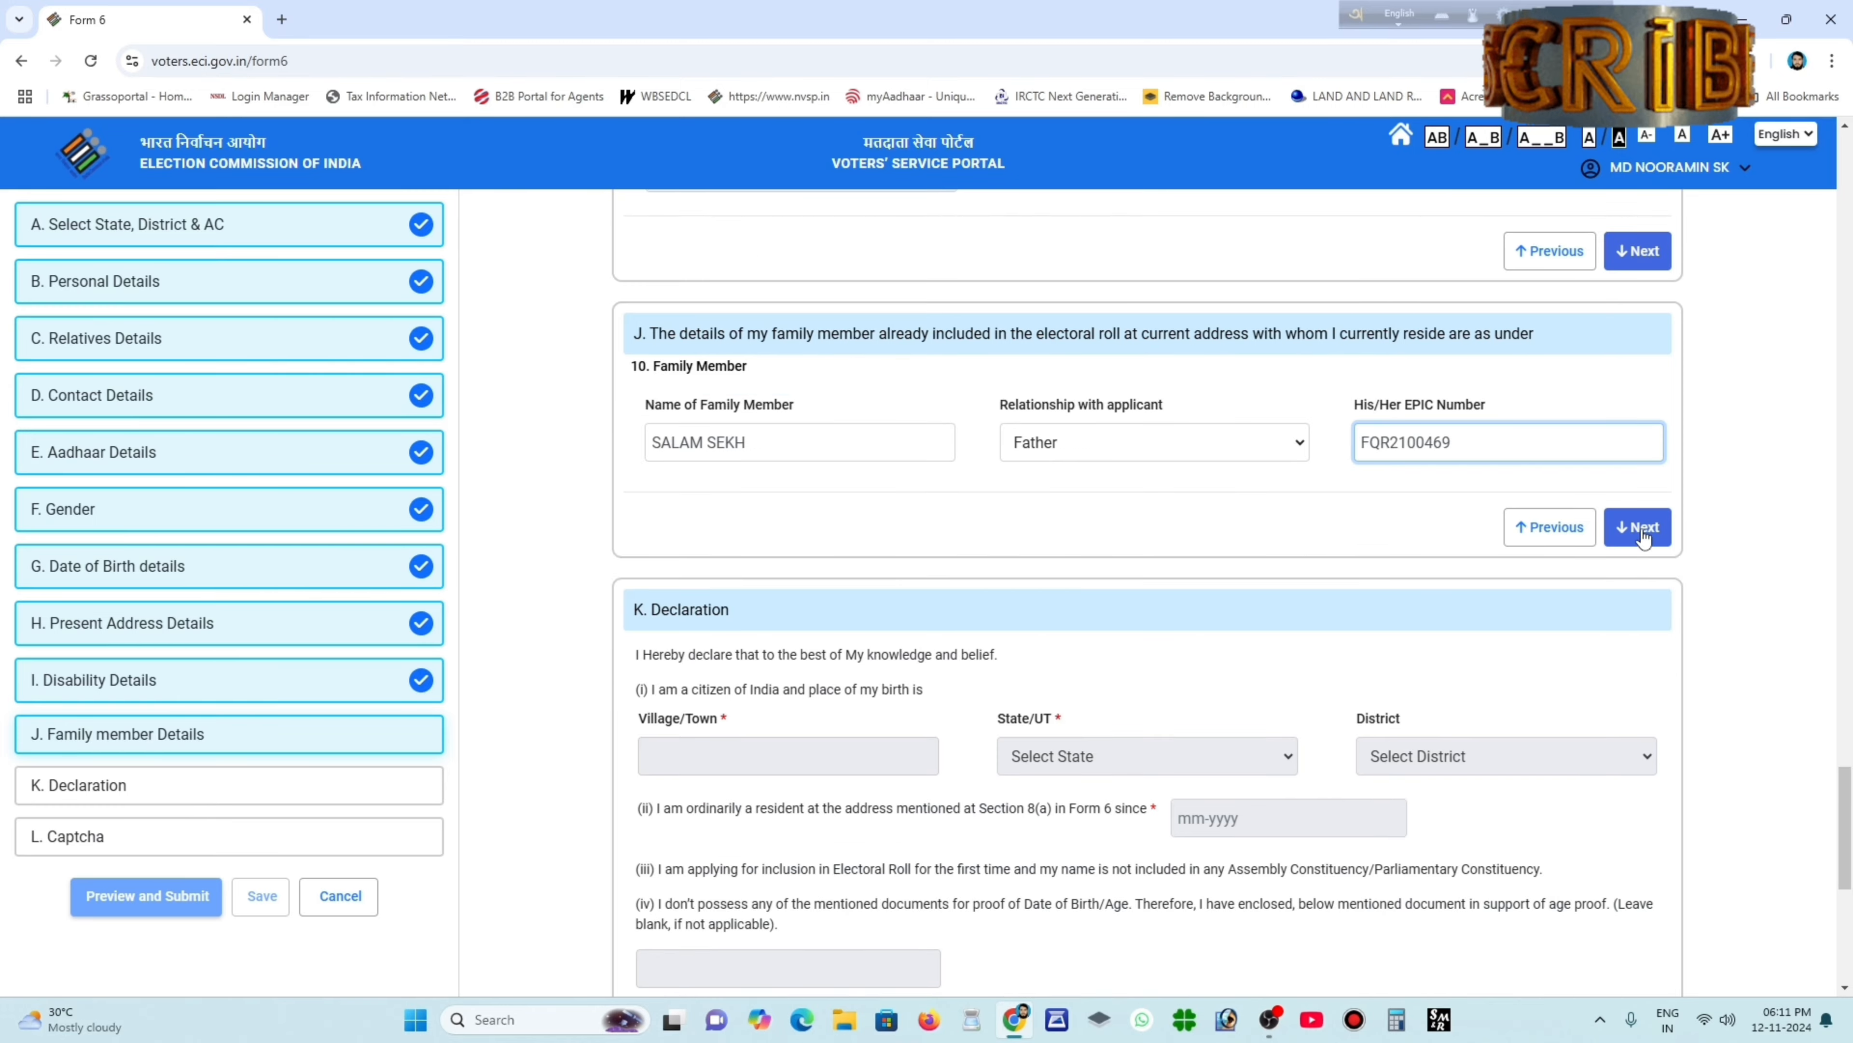
click(1642, 535)
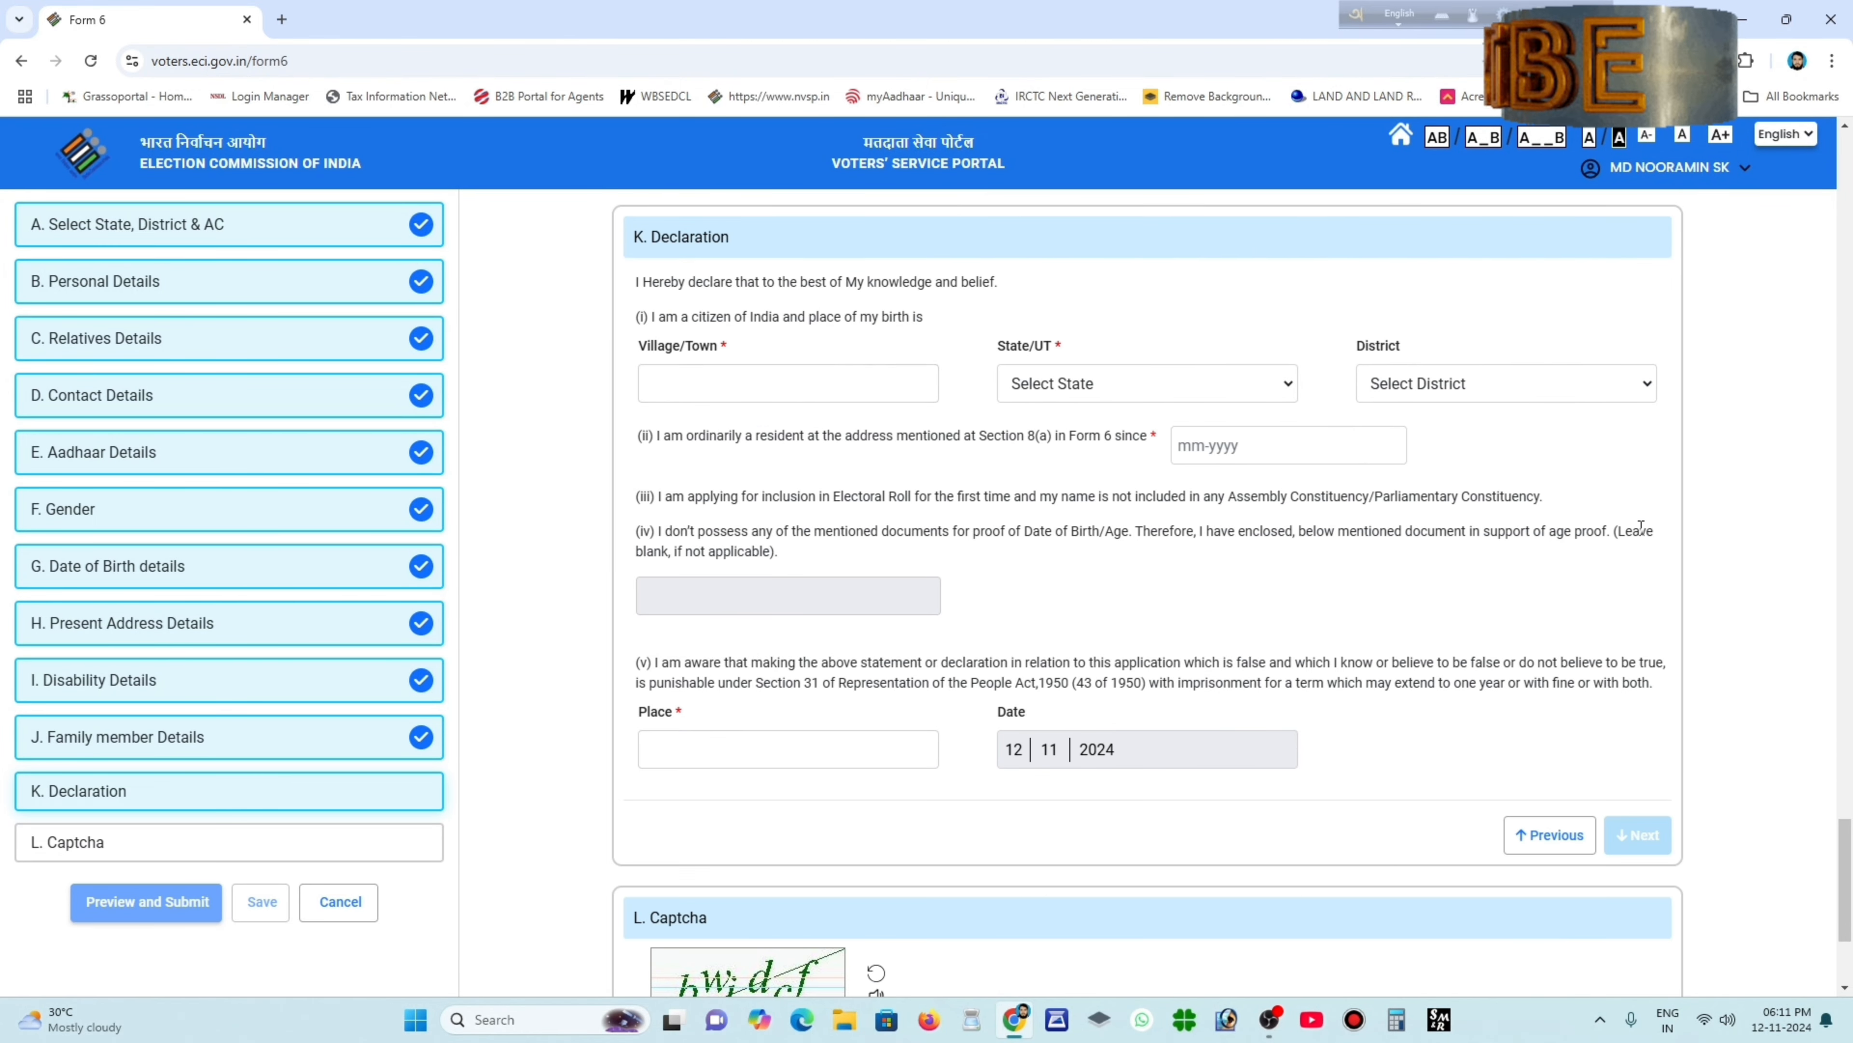
Give the birthplace as the applicant's village, State West Bengal, District BIRBHUM.
scroll(878, 560, up, 1)
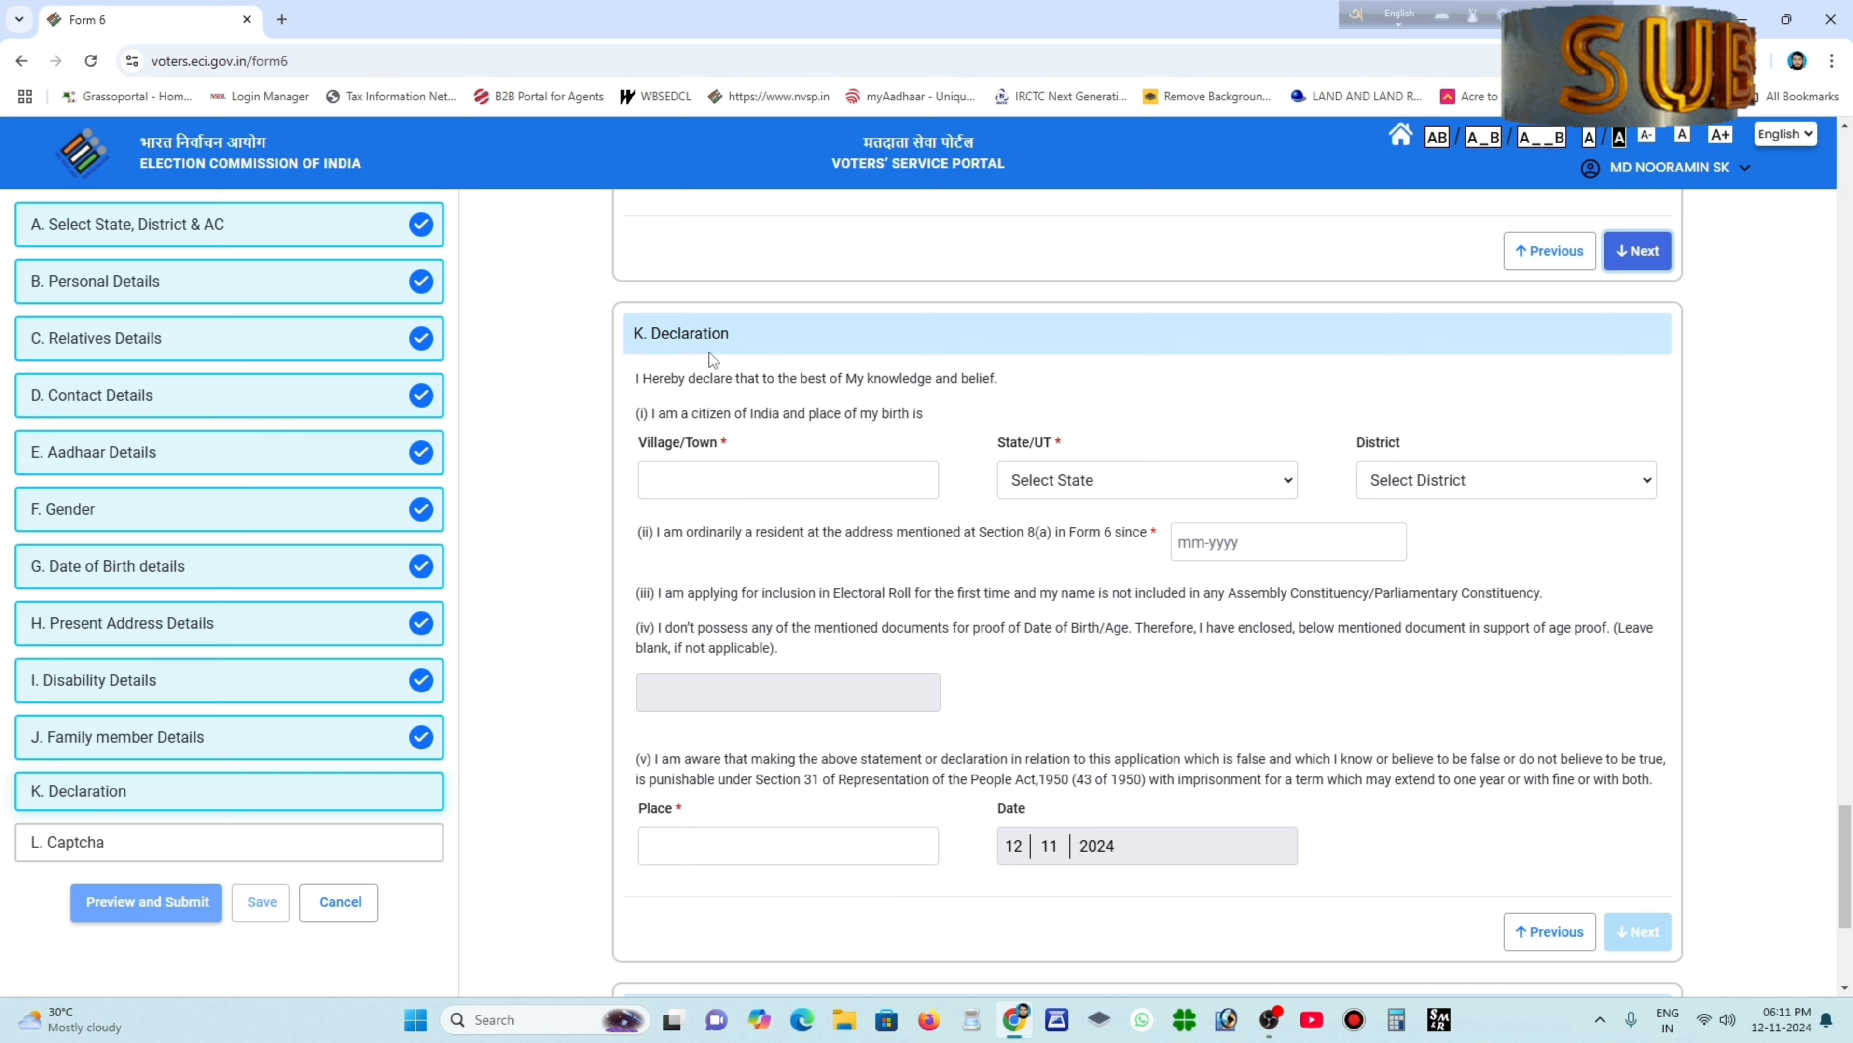
click(755, 479)
text(HA)
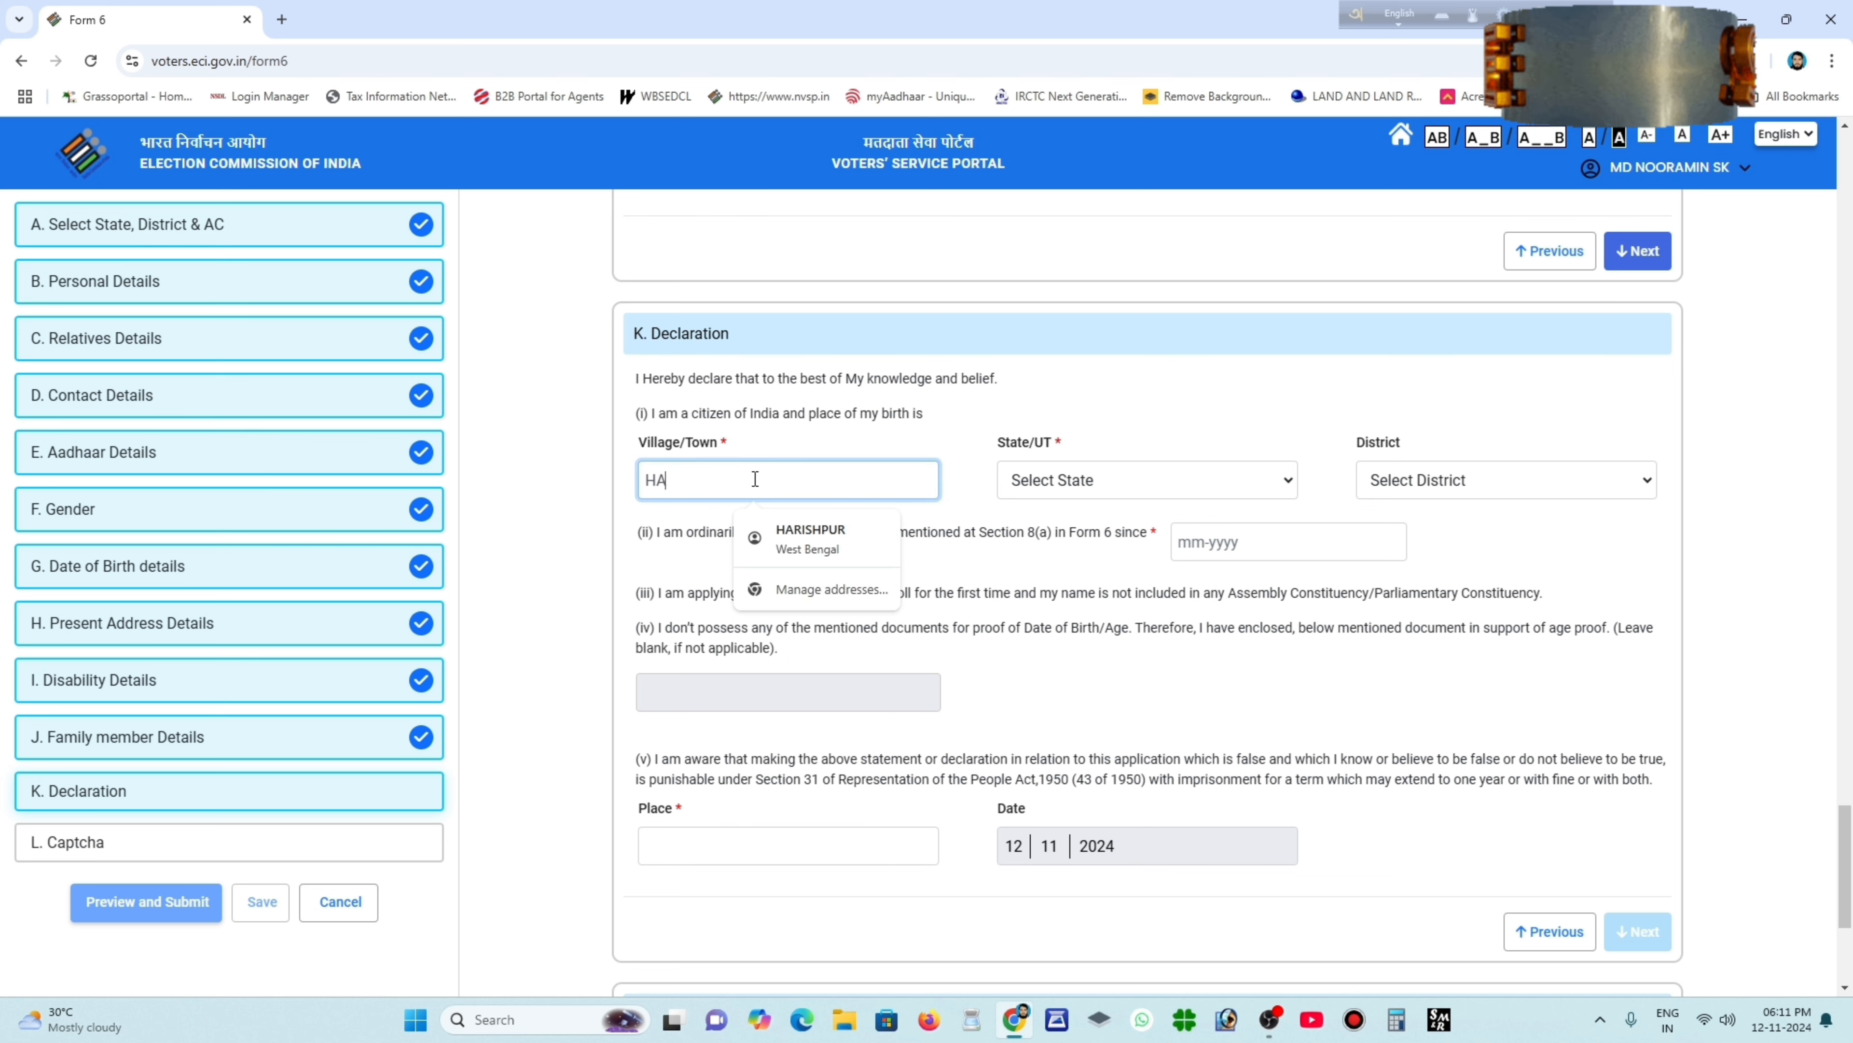
text(RIS)
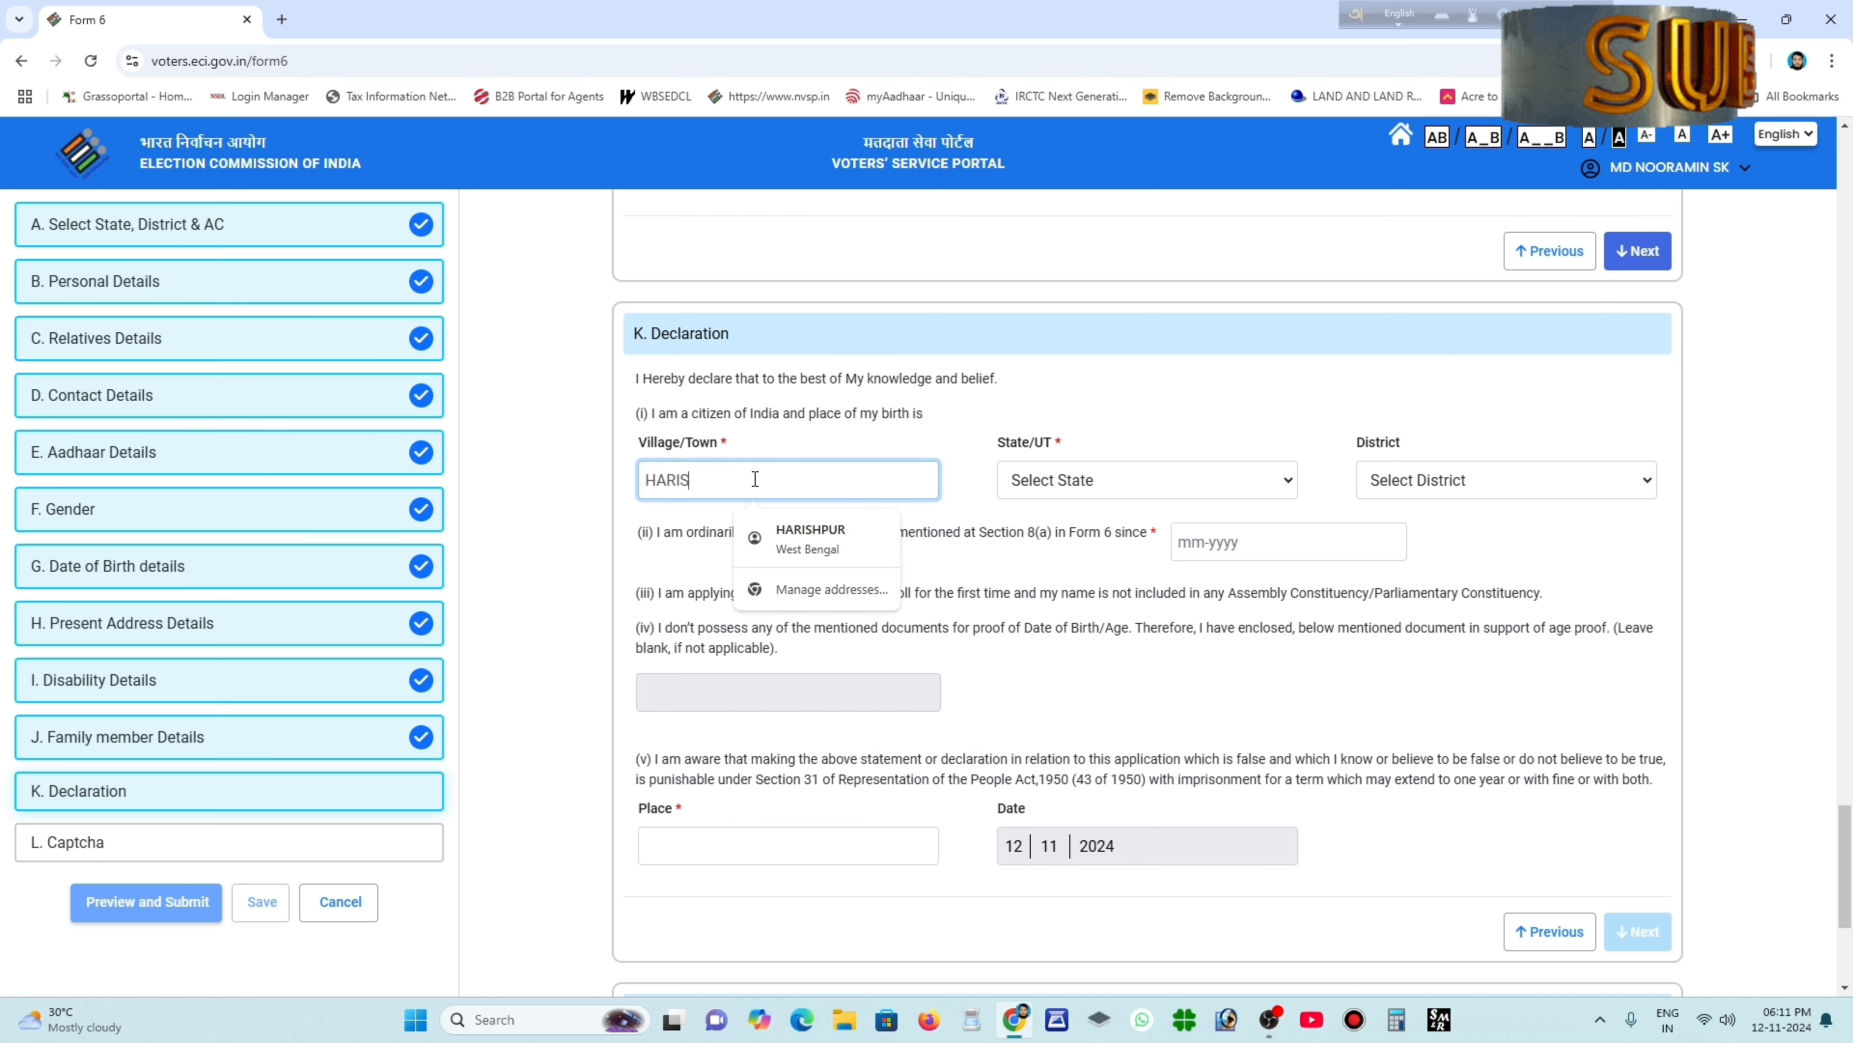
text(HPUR)
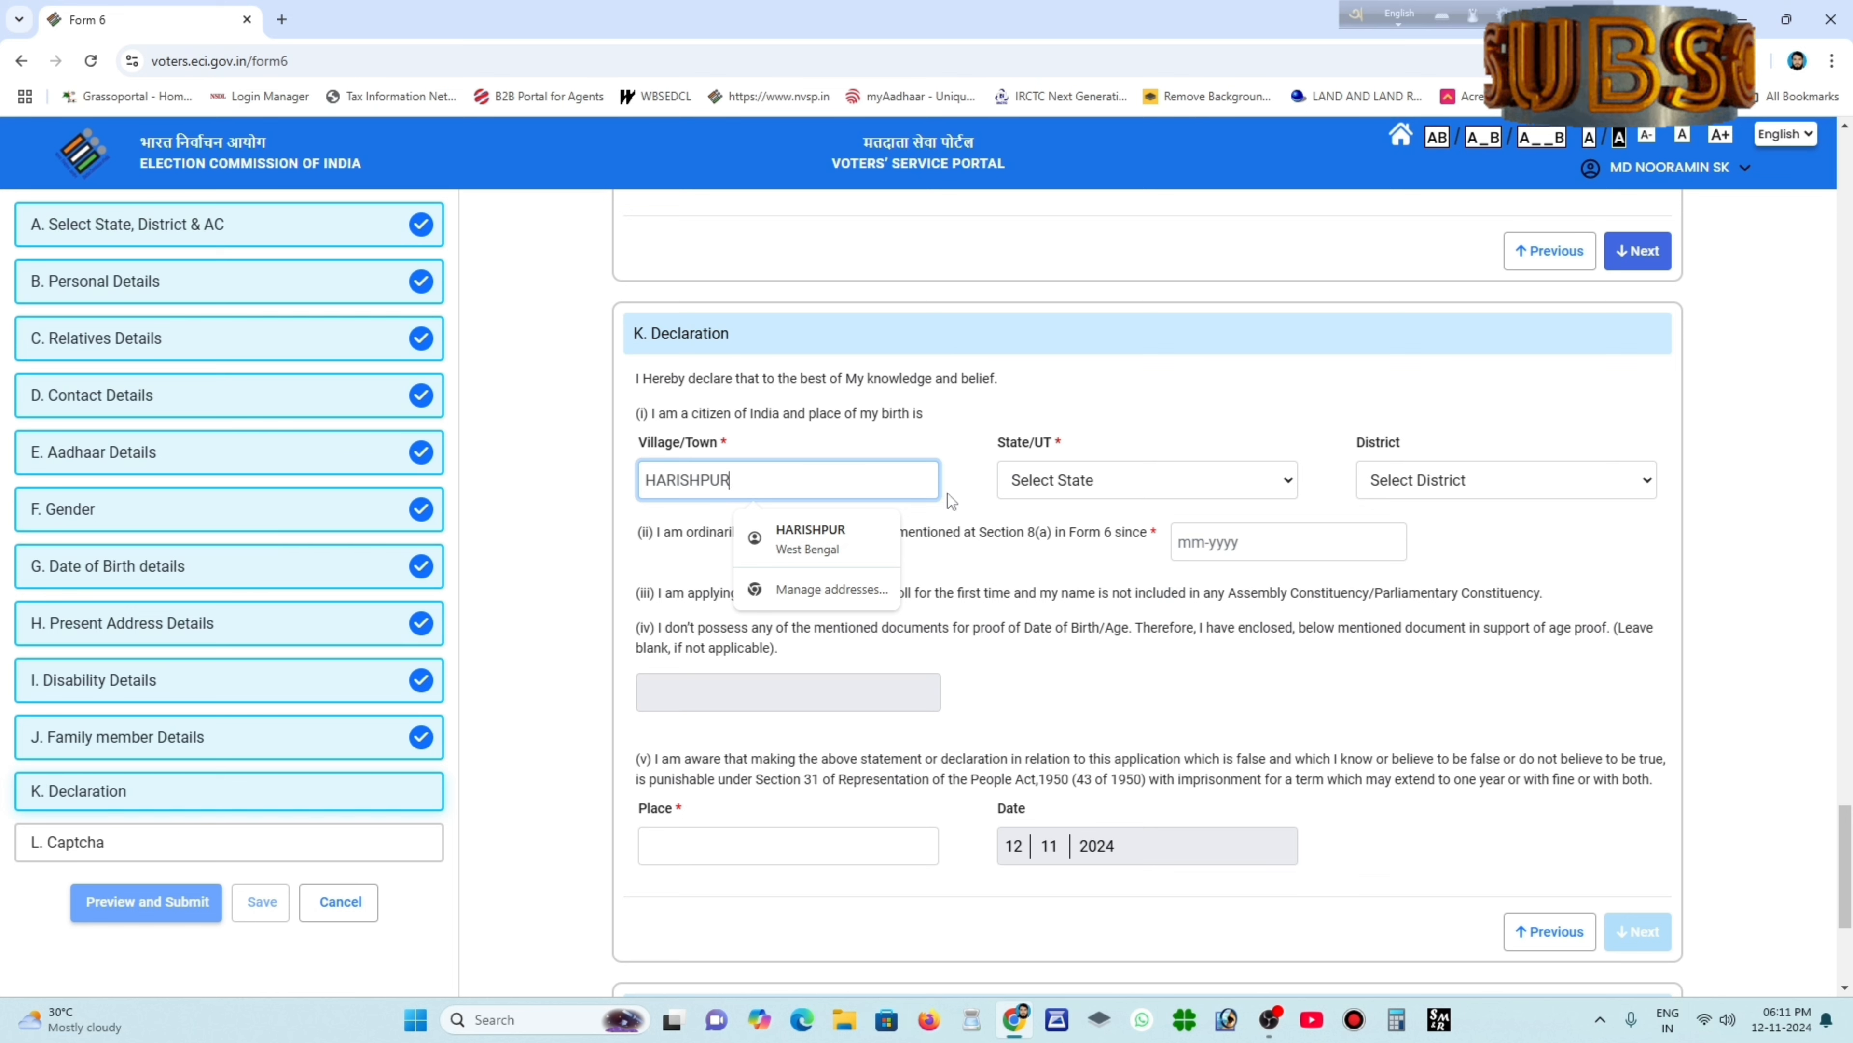
click(1044, 489)
scroll(1074, 803, down, 5)
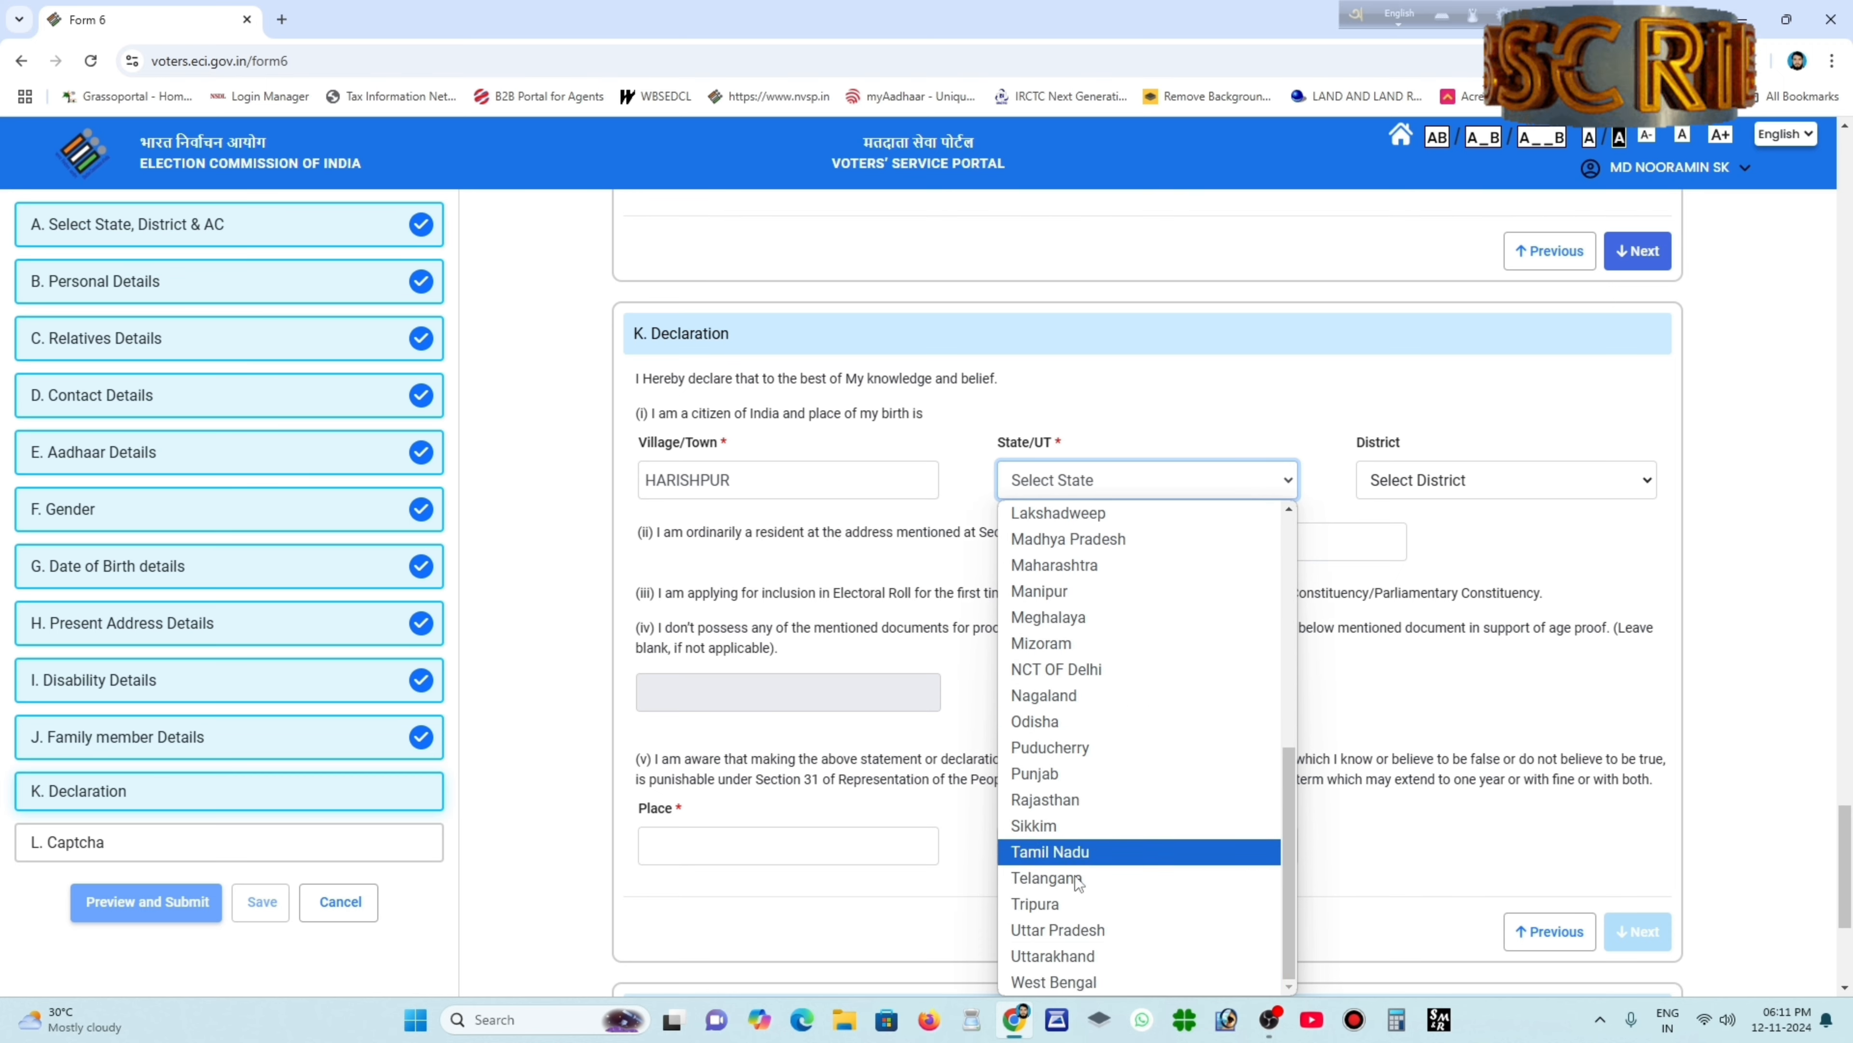
click(1060, 982)
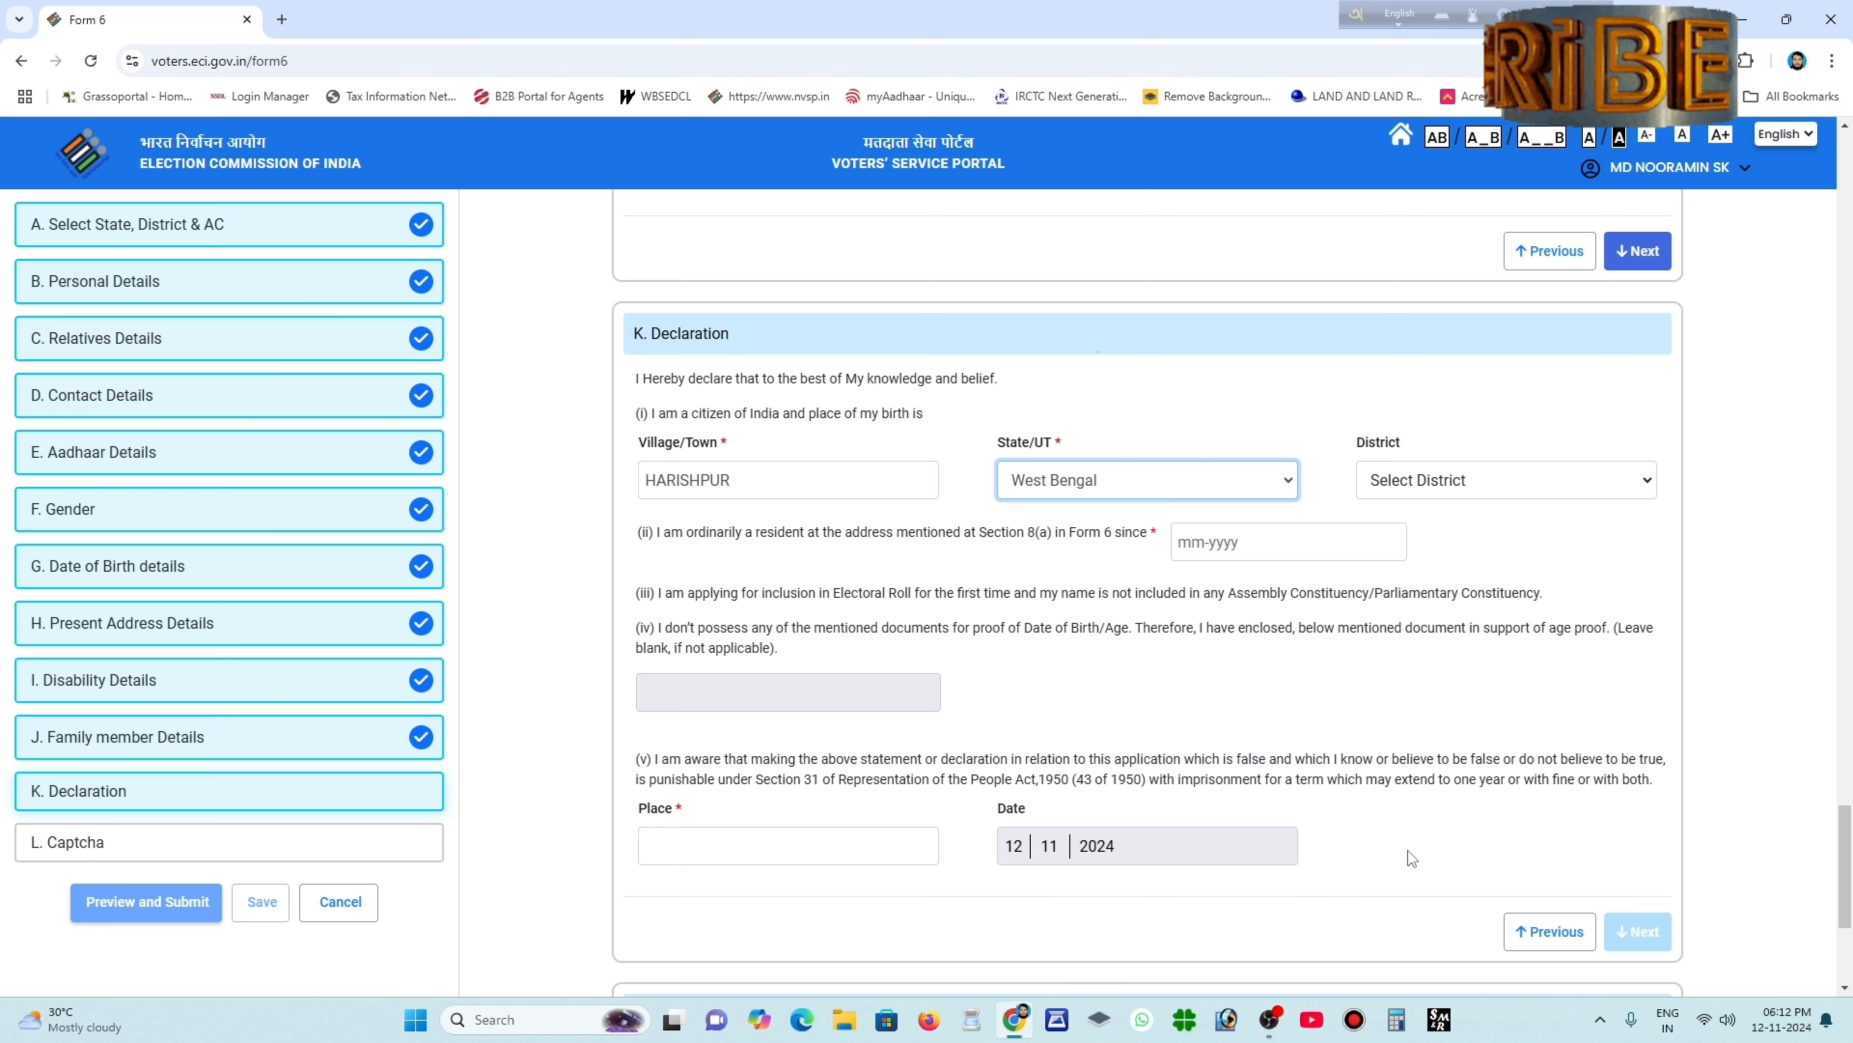
click(1448, 480)
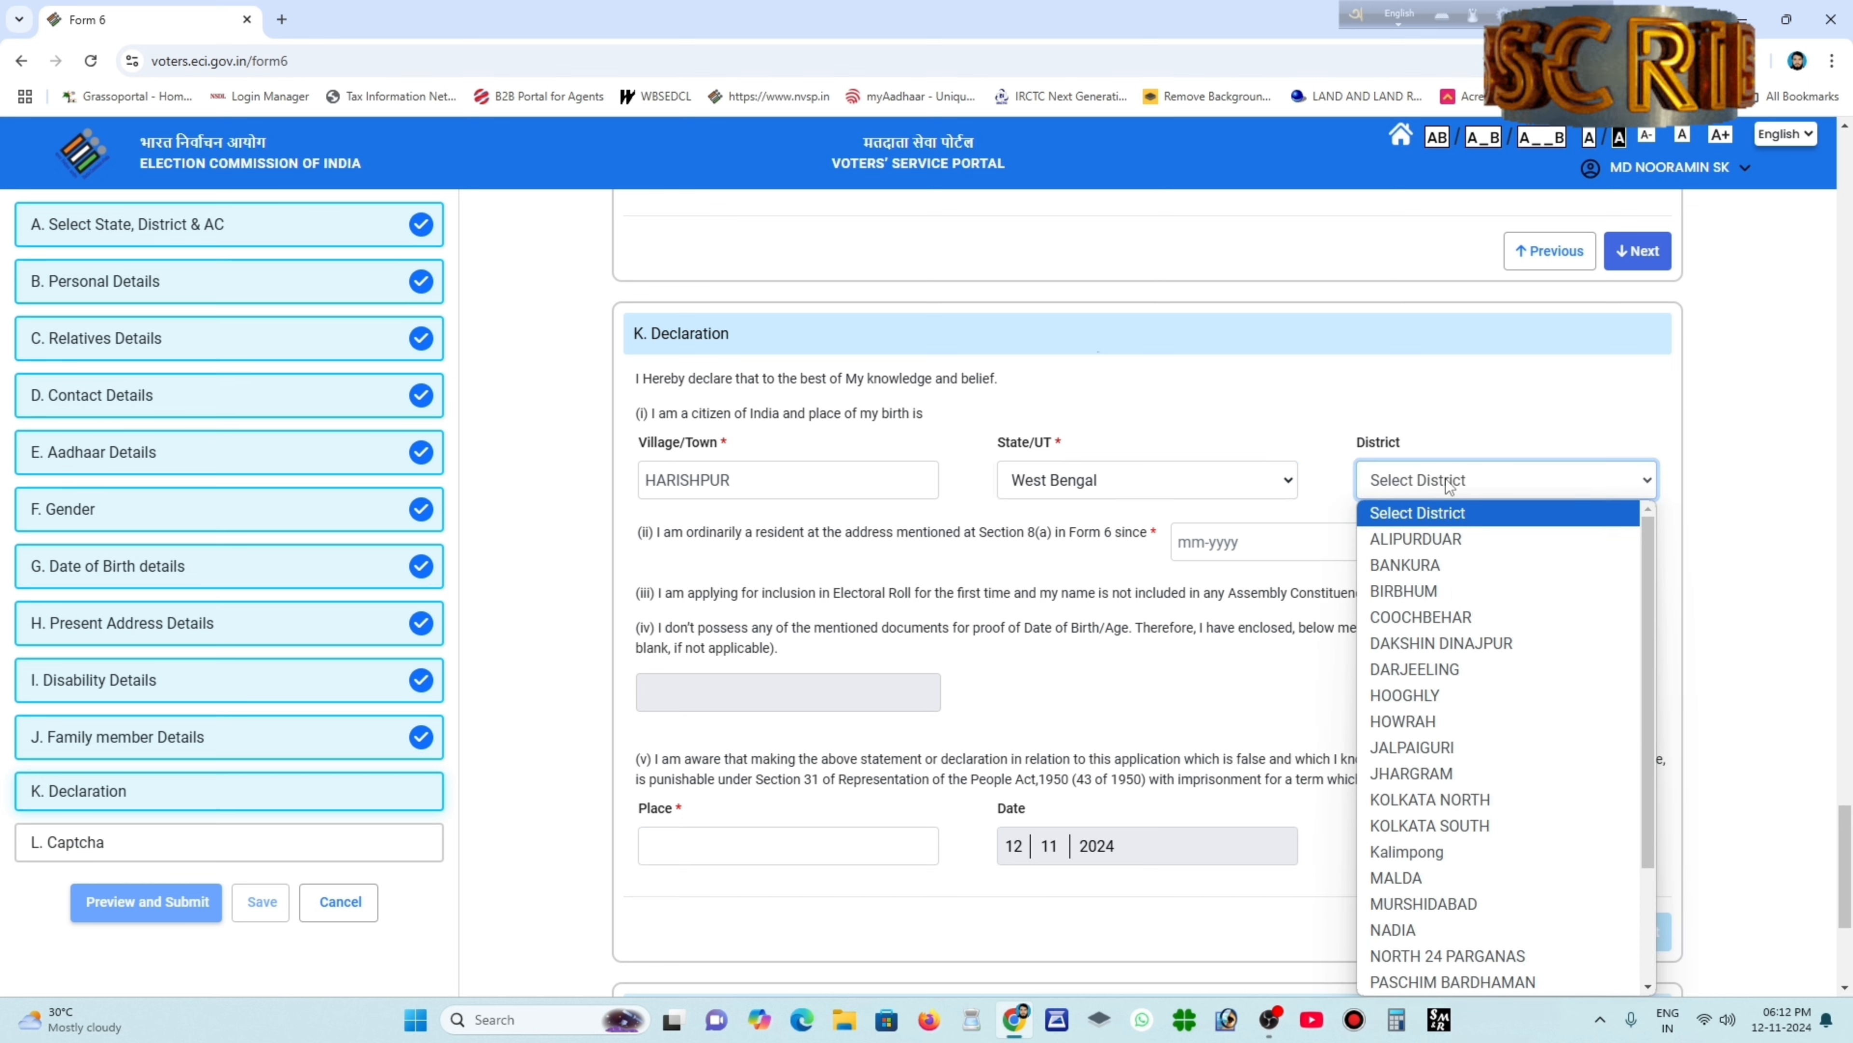
click(1438, 588)
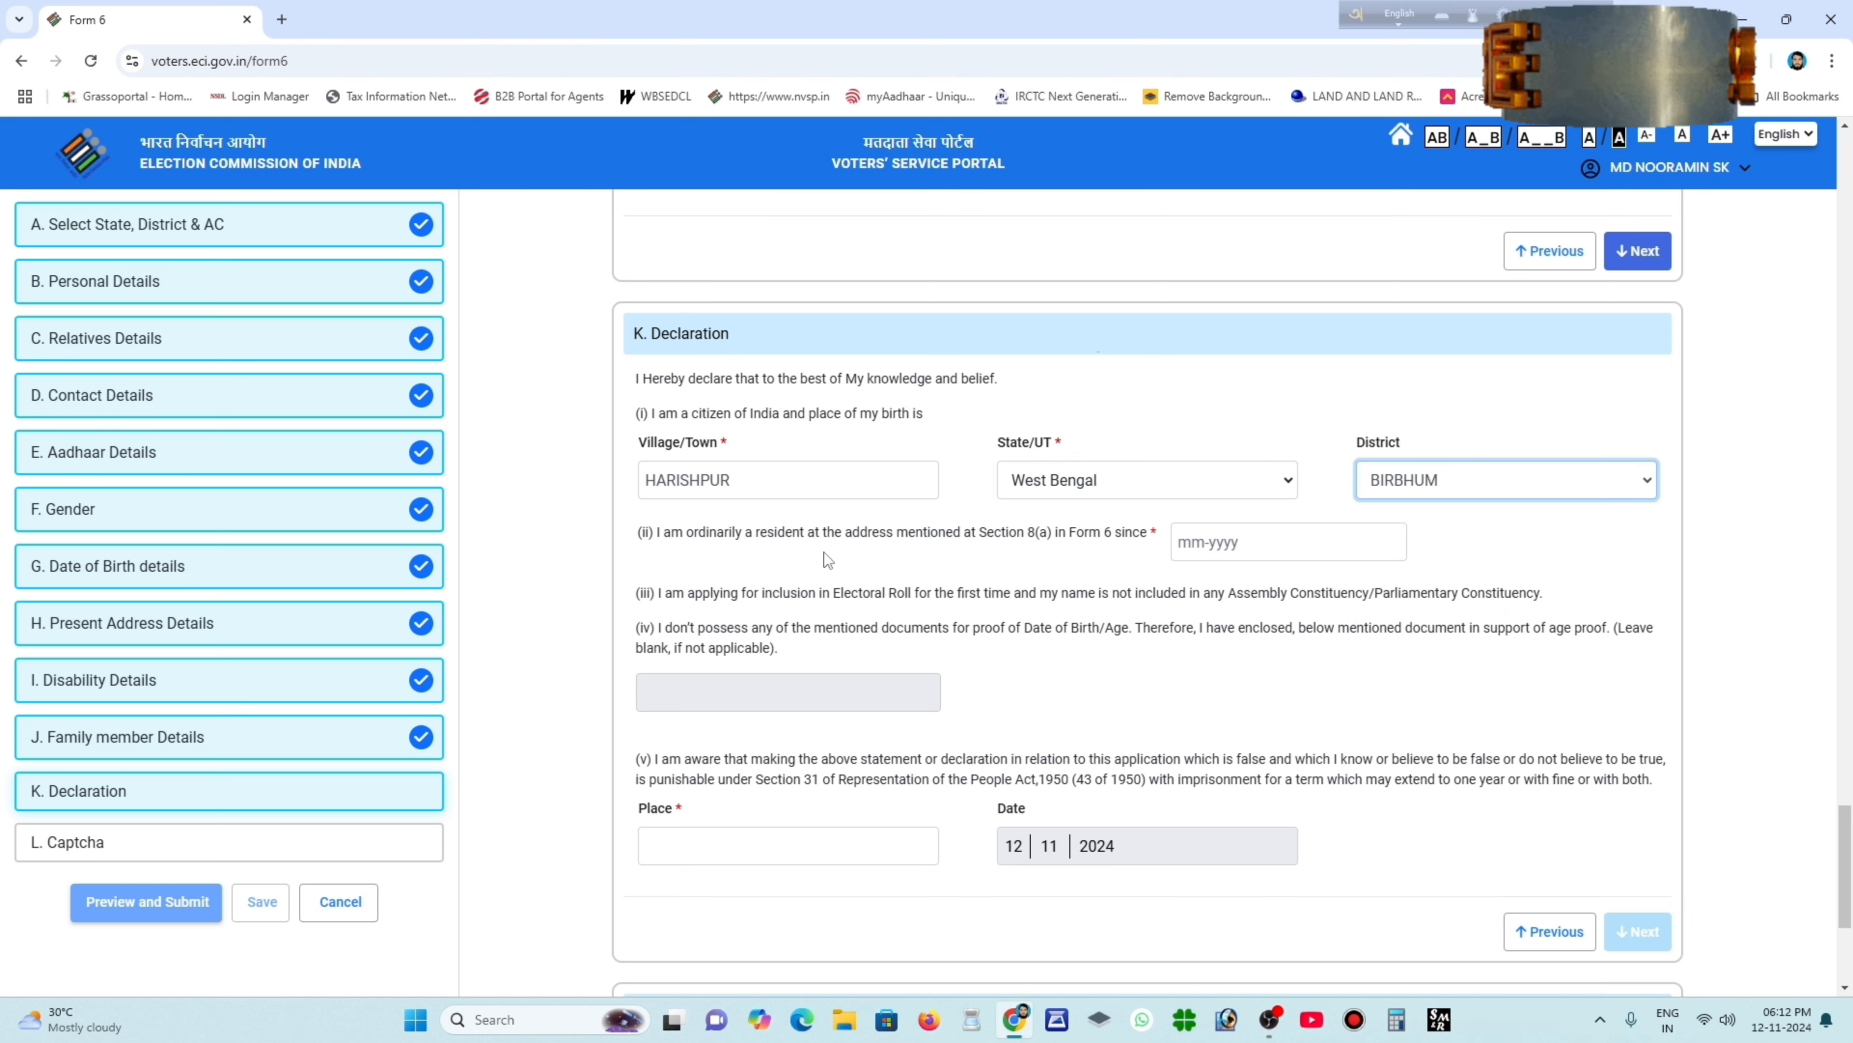
click(1250, 556)
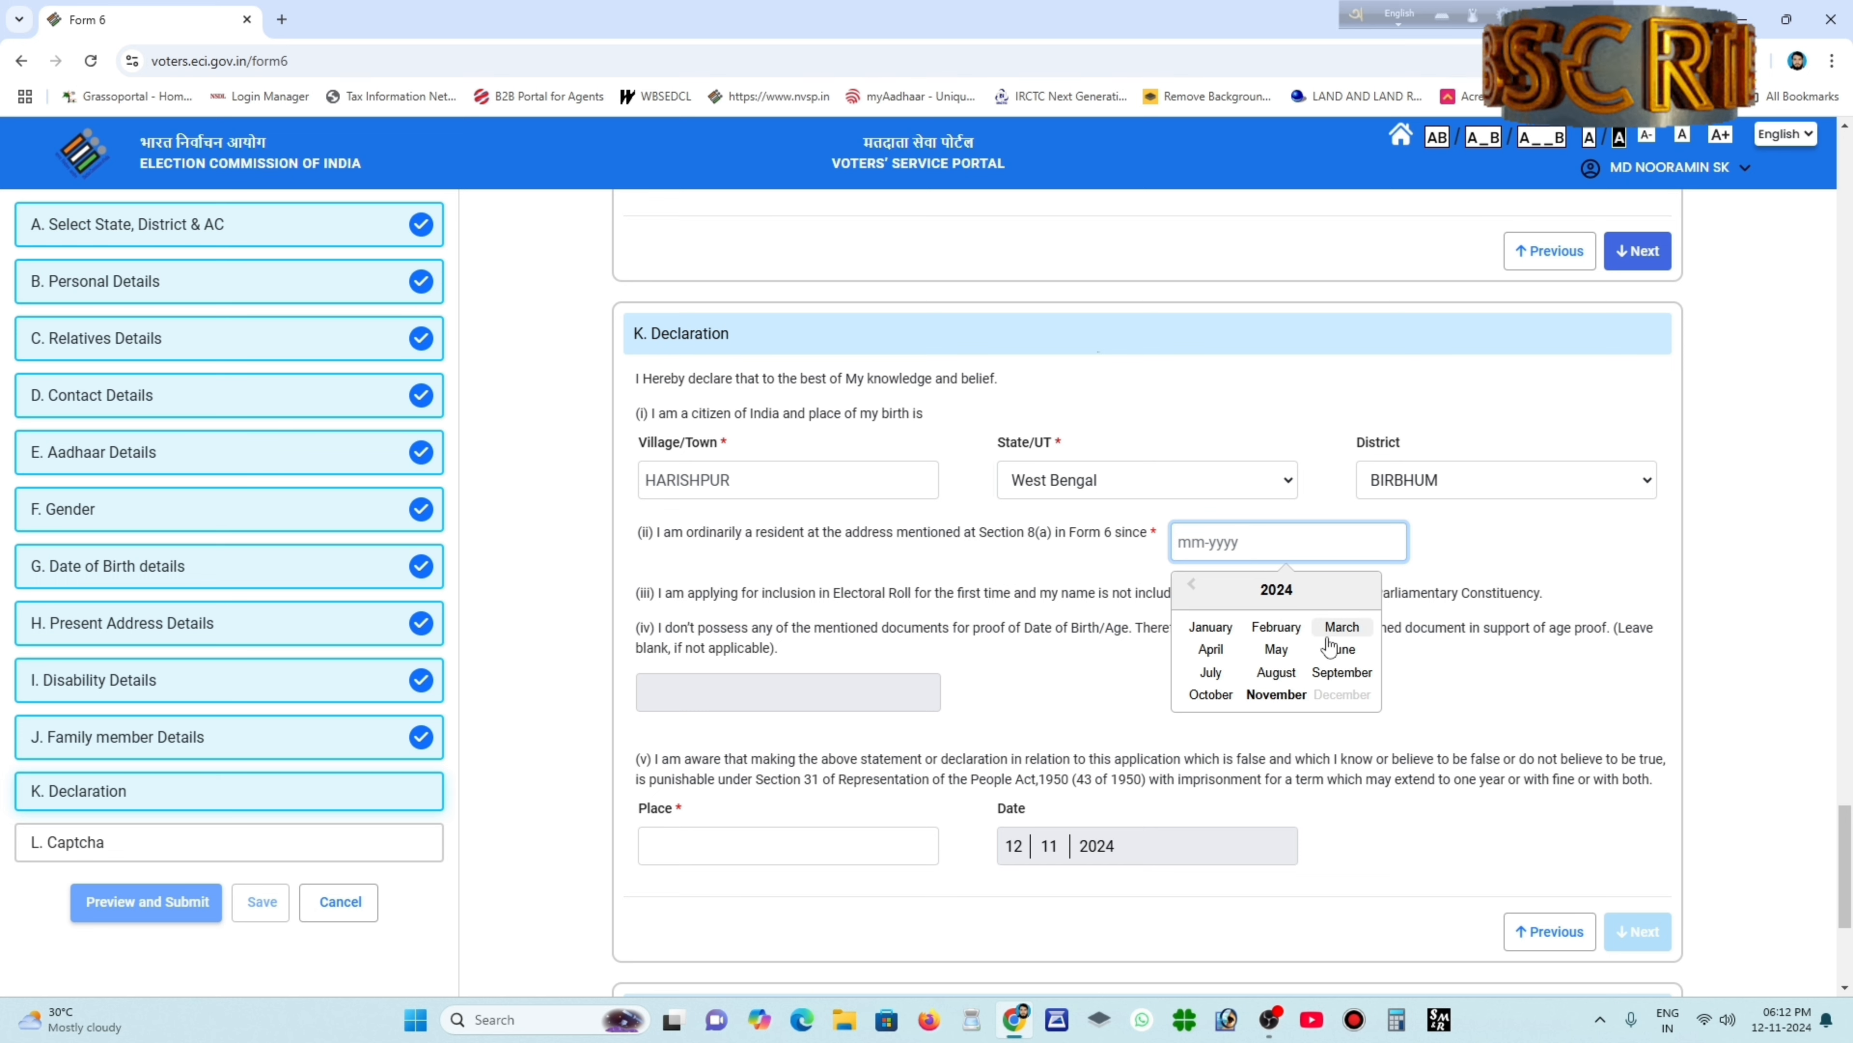
click(1273, 589)
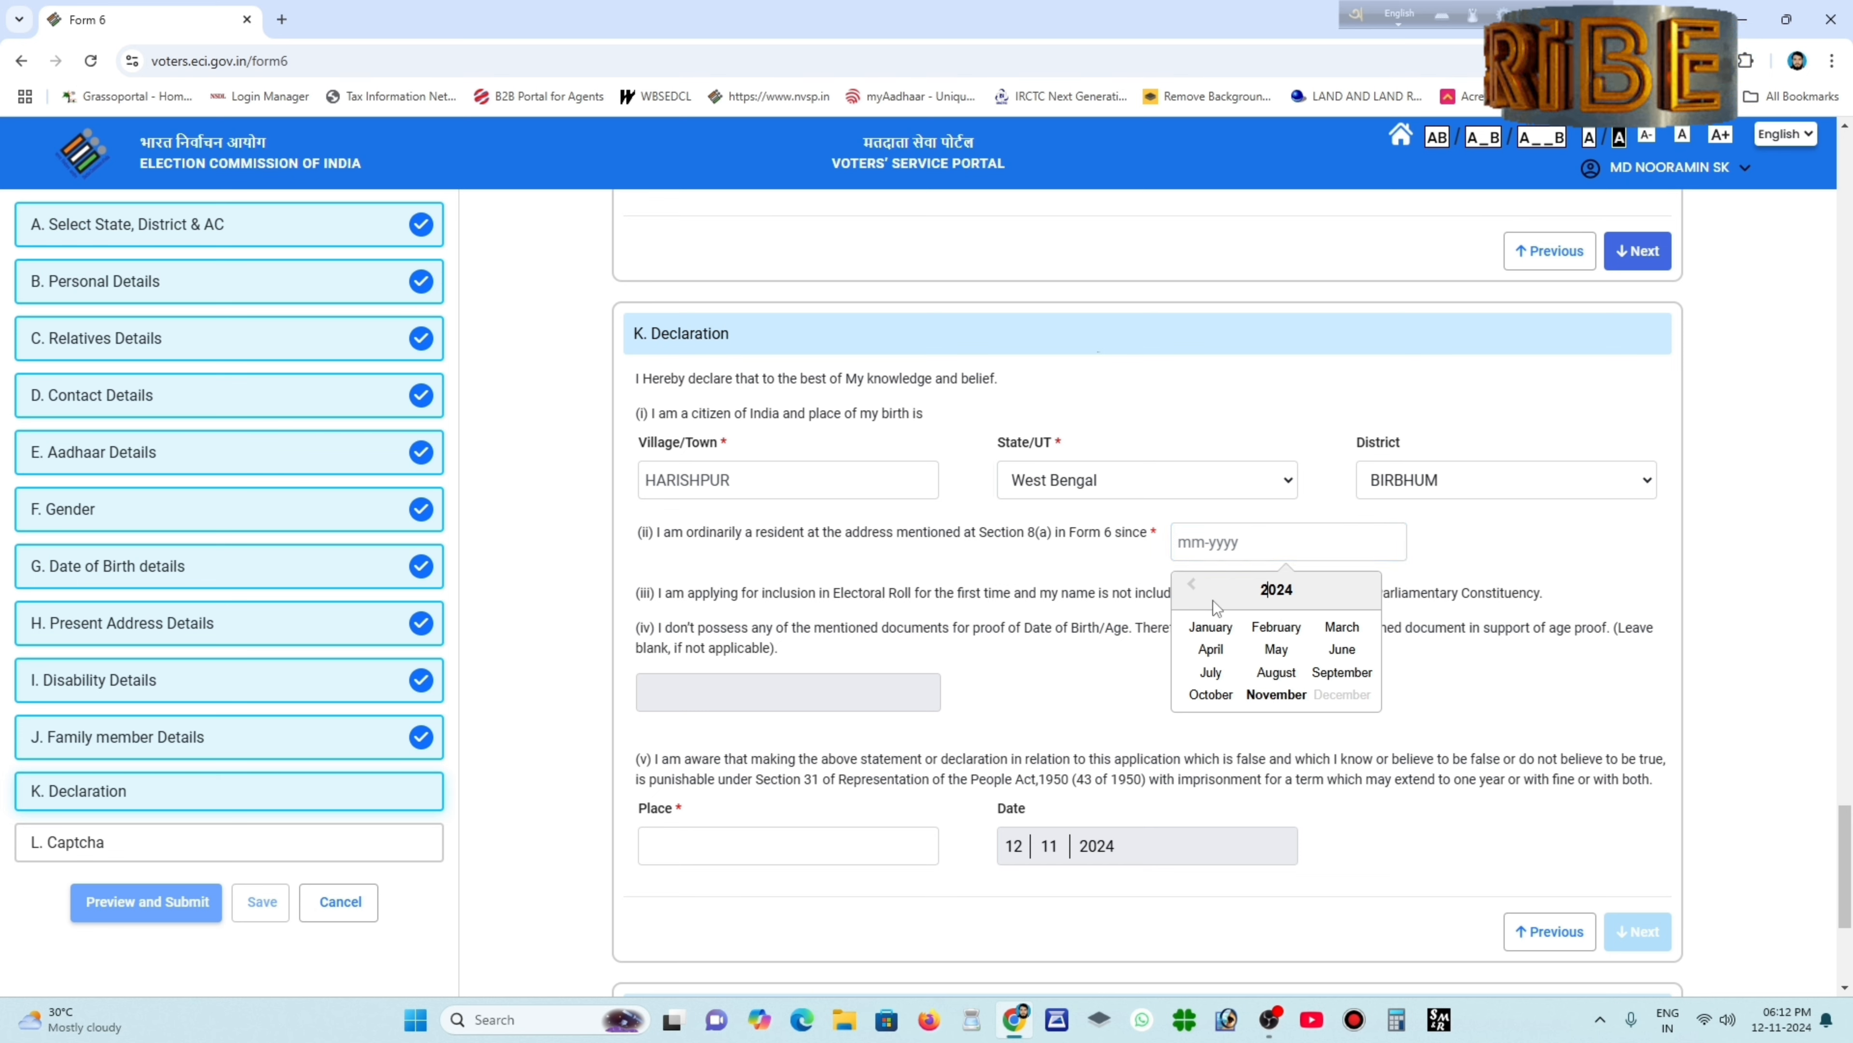
click(1193, 587)
click(1193, 587)
click(1193, 587)
click(1194, 587)
click(1193, 587)
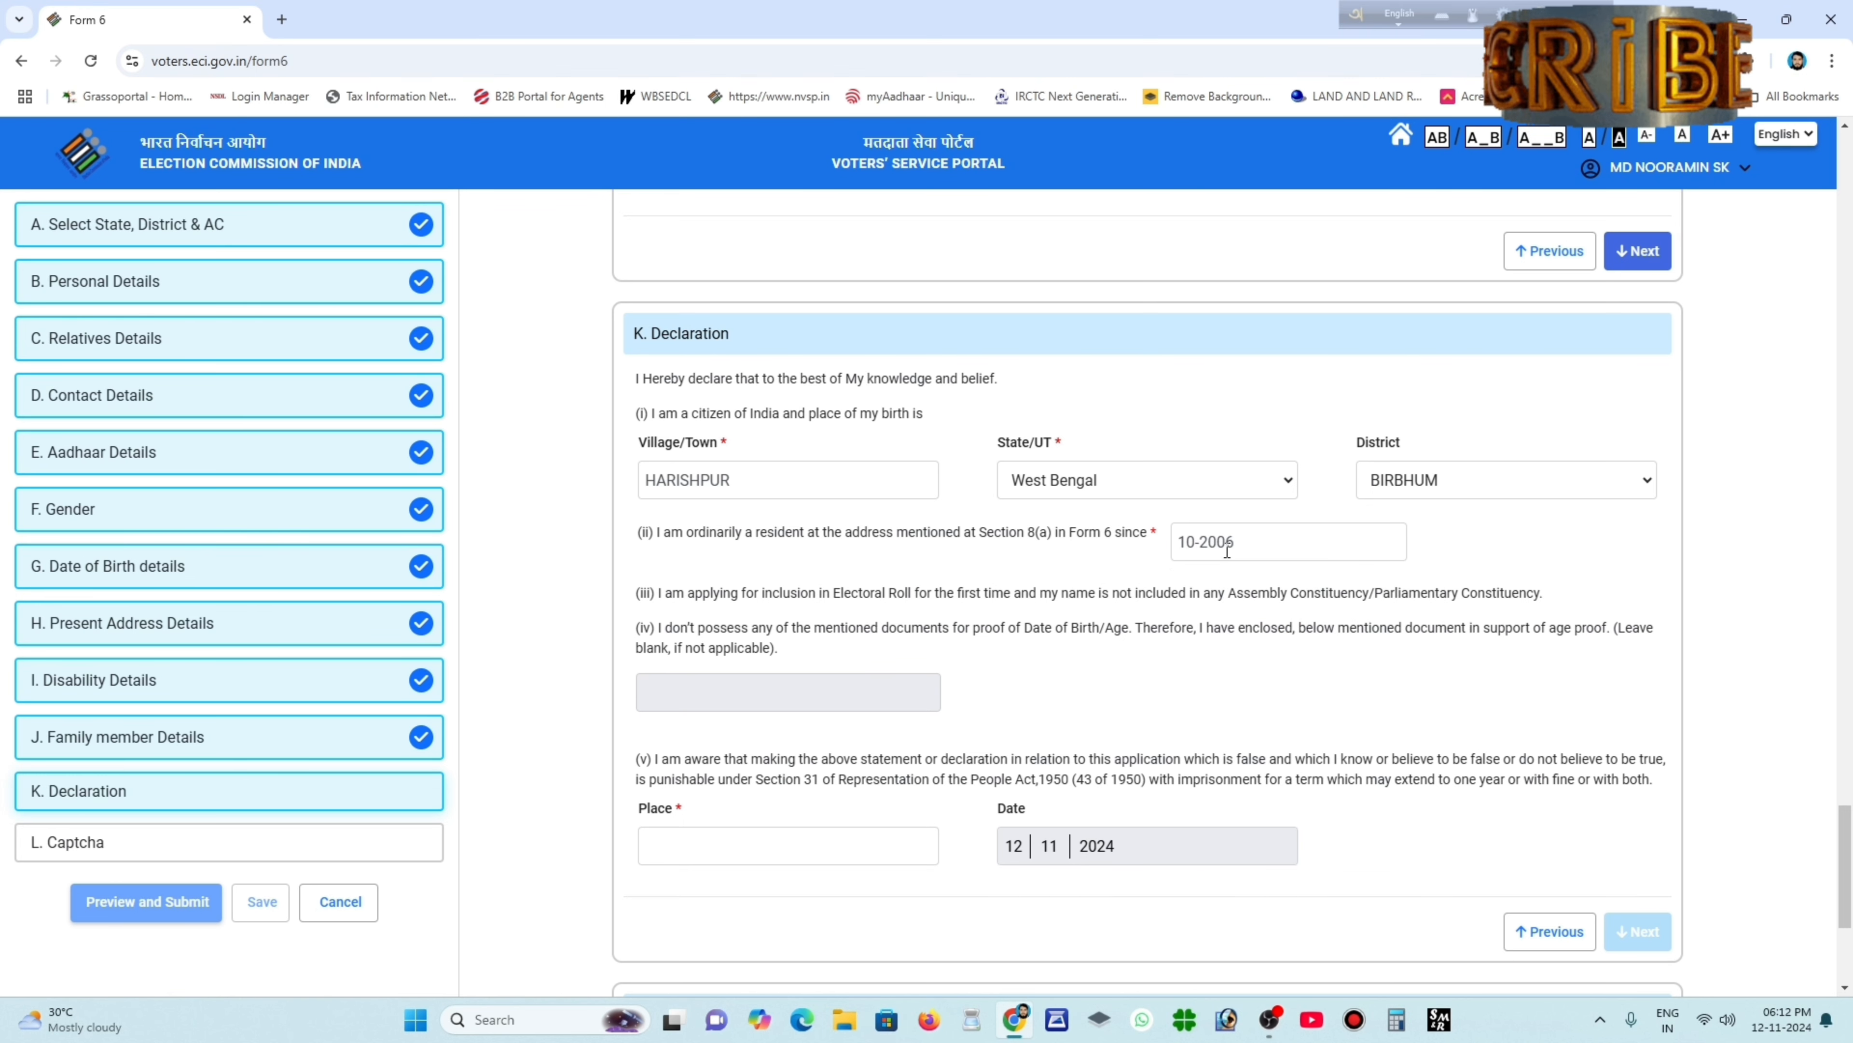
scroll(1268, 555, down, 1)
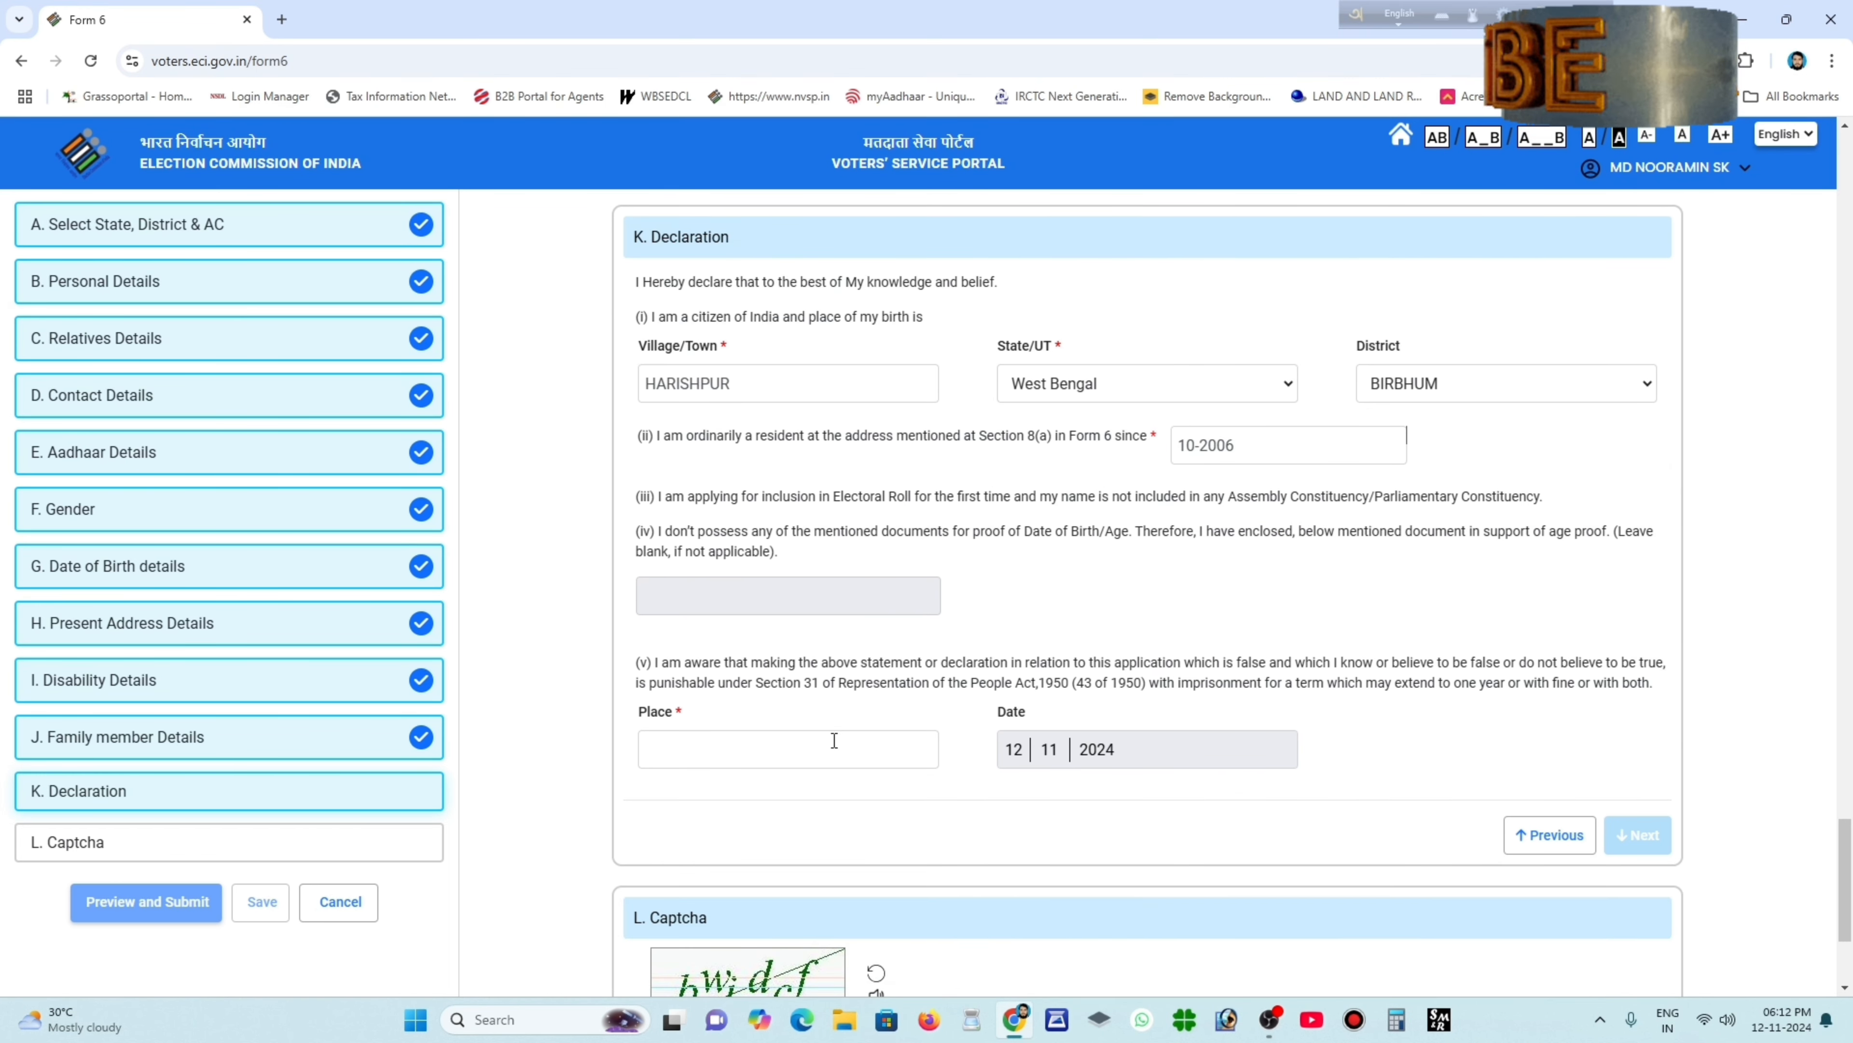
scroll(876, 606, down, 1)
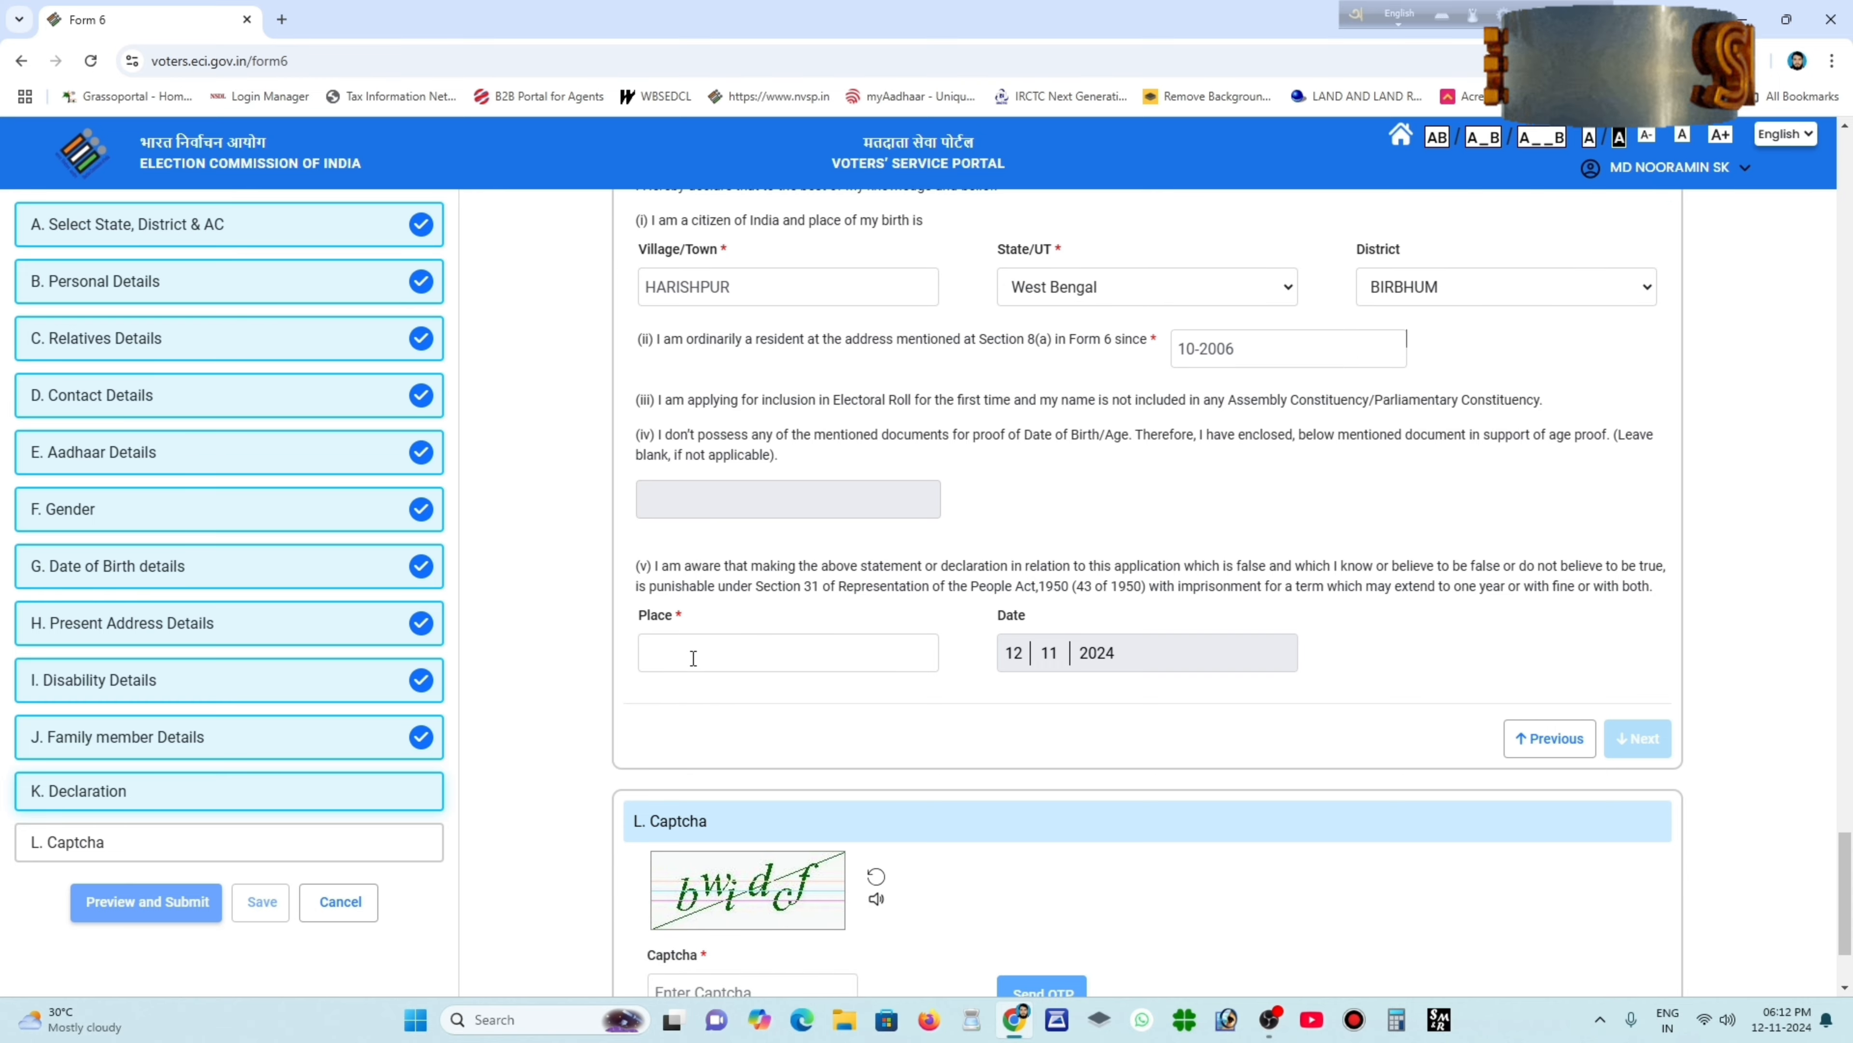
scroll(693, 651, up, 3)
scroll(734, 635, down, 4)
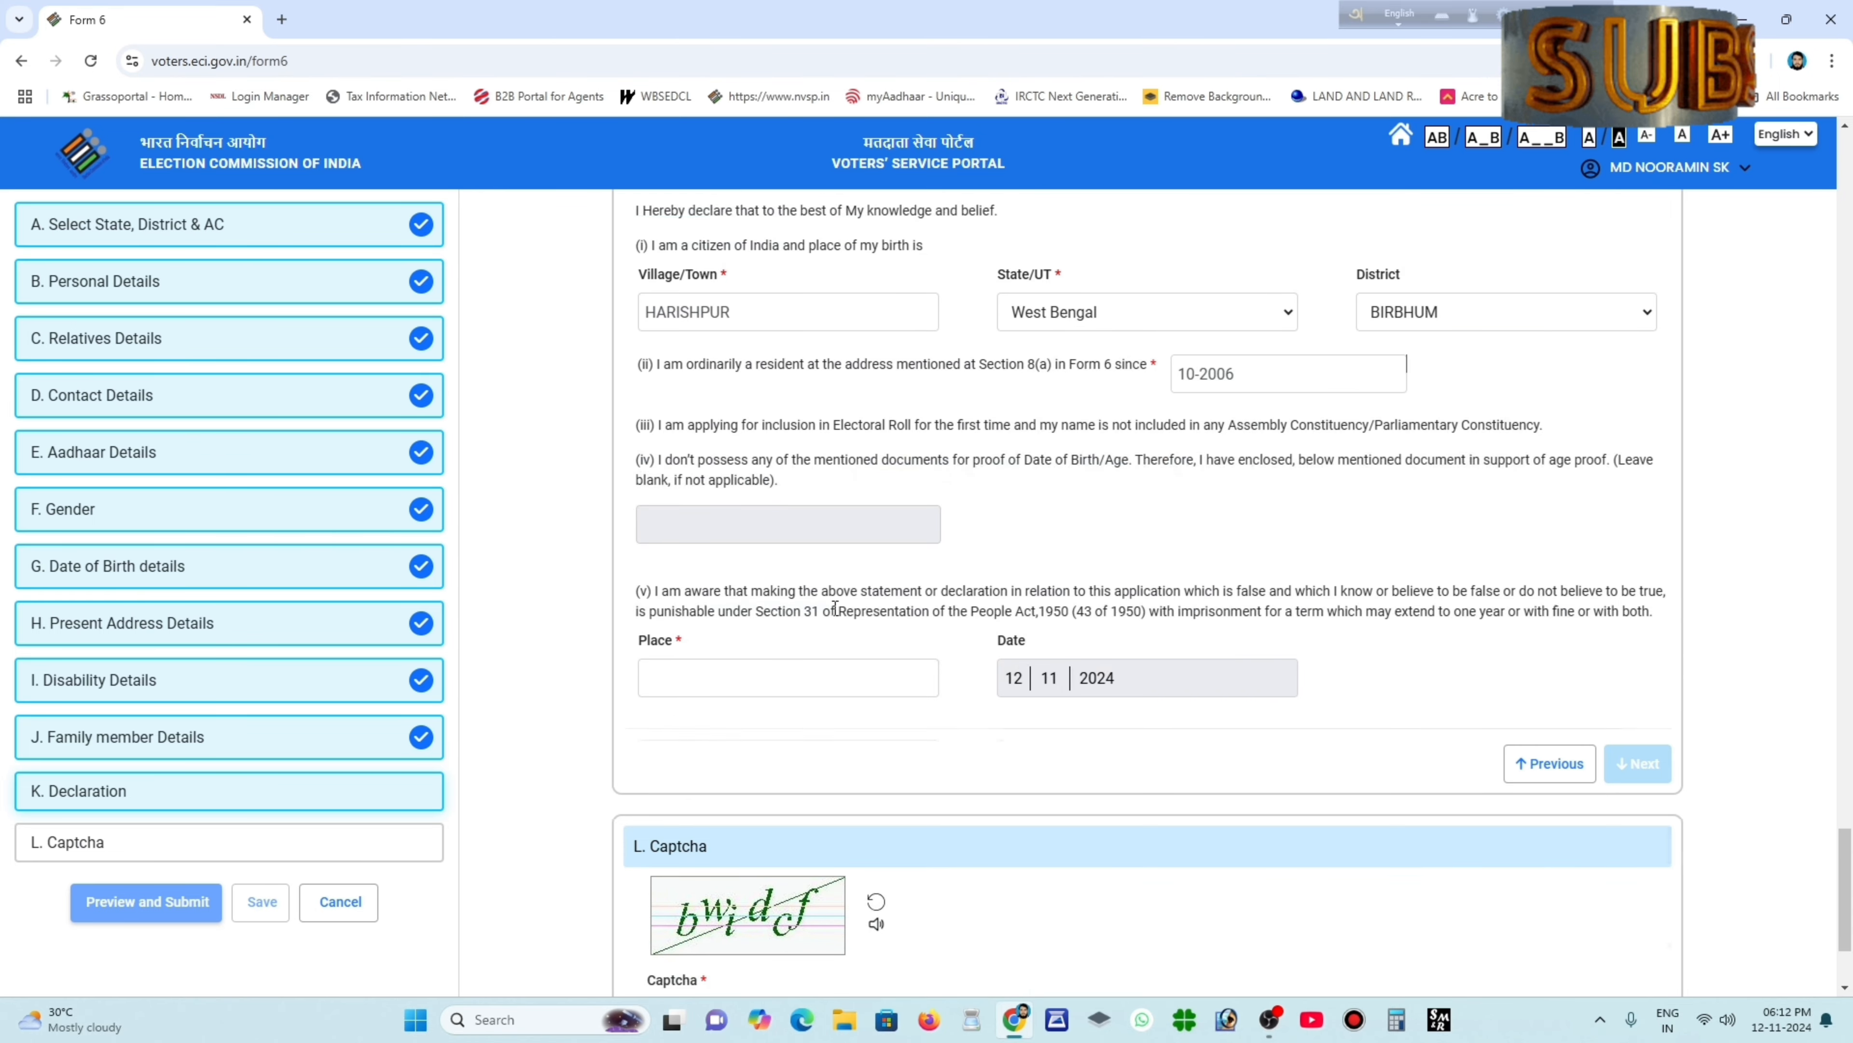
click(699, 559)
text(HA)
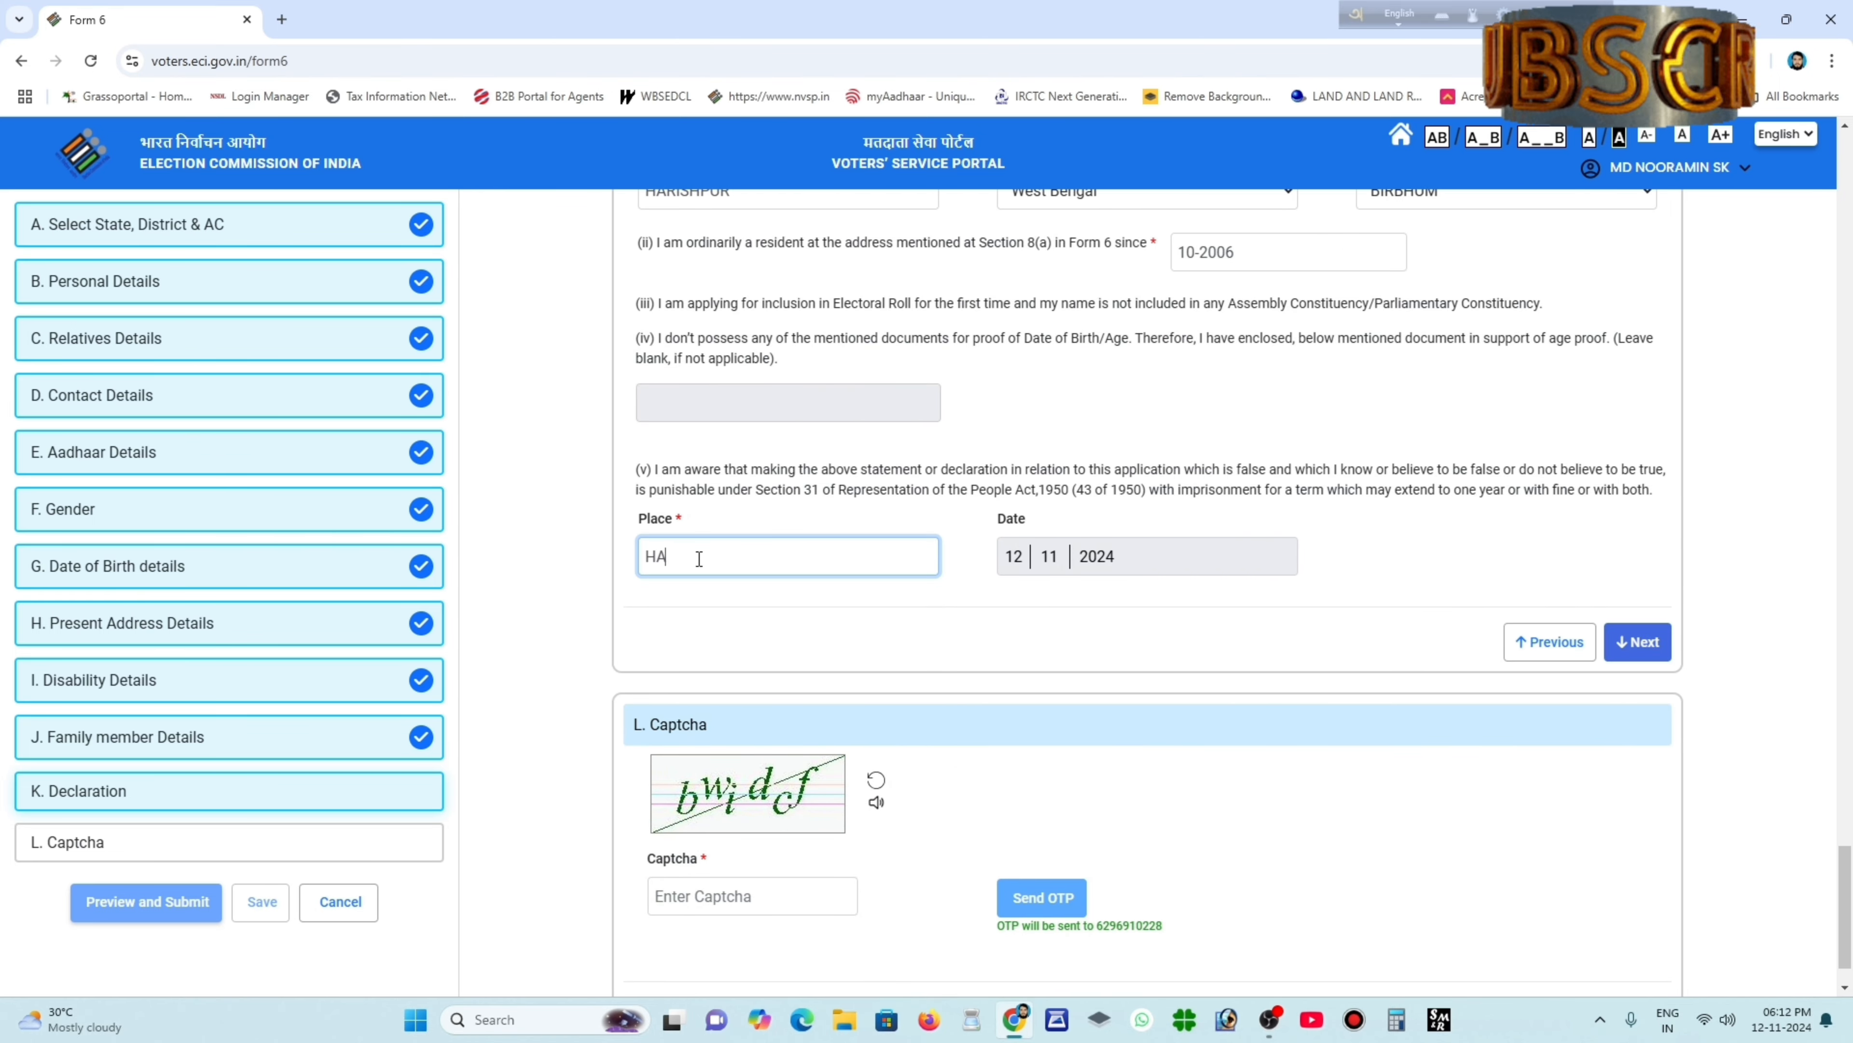
text(RISHPUR)
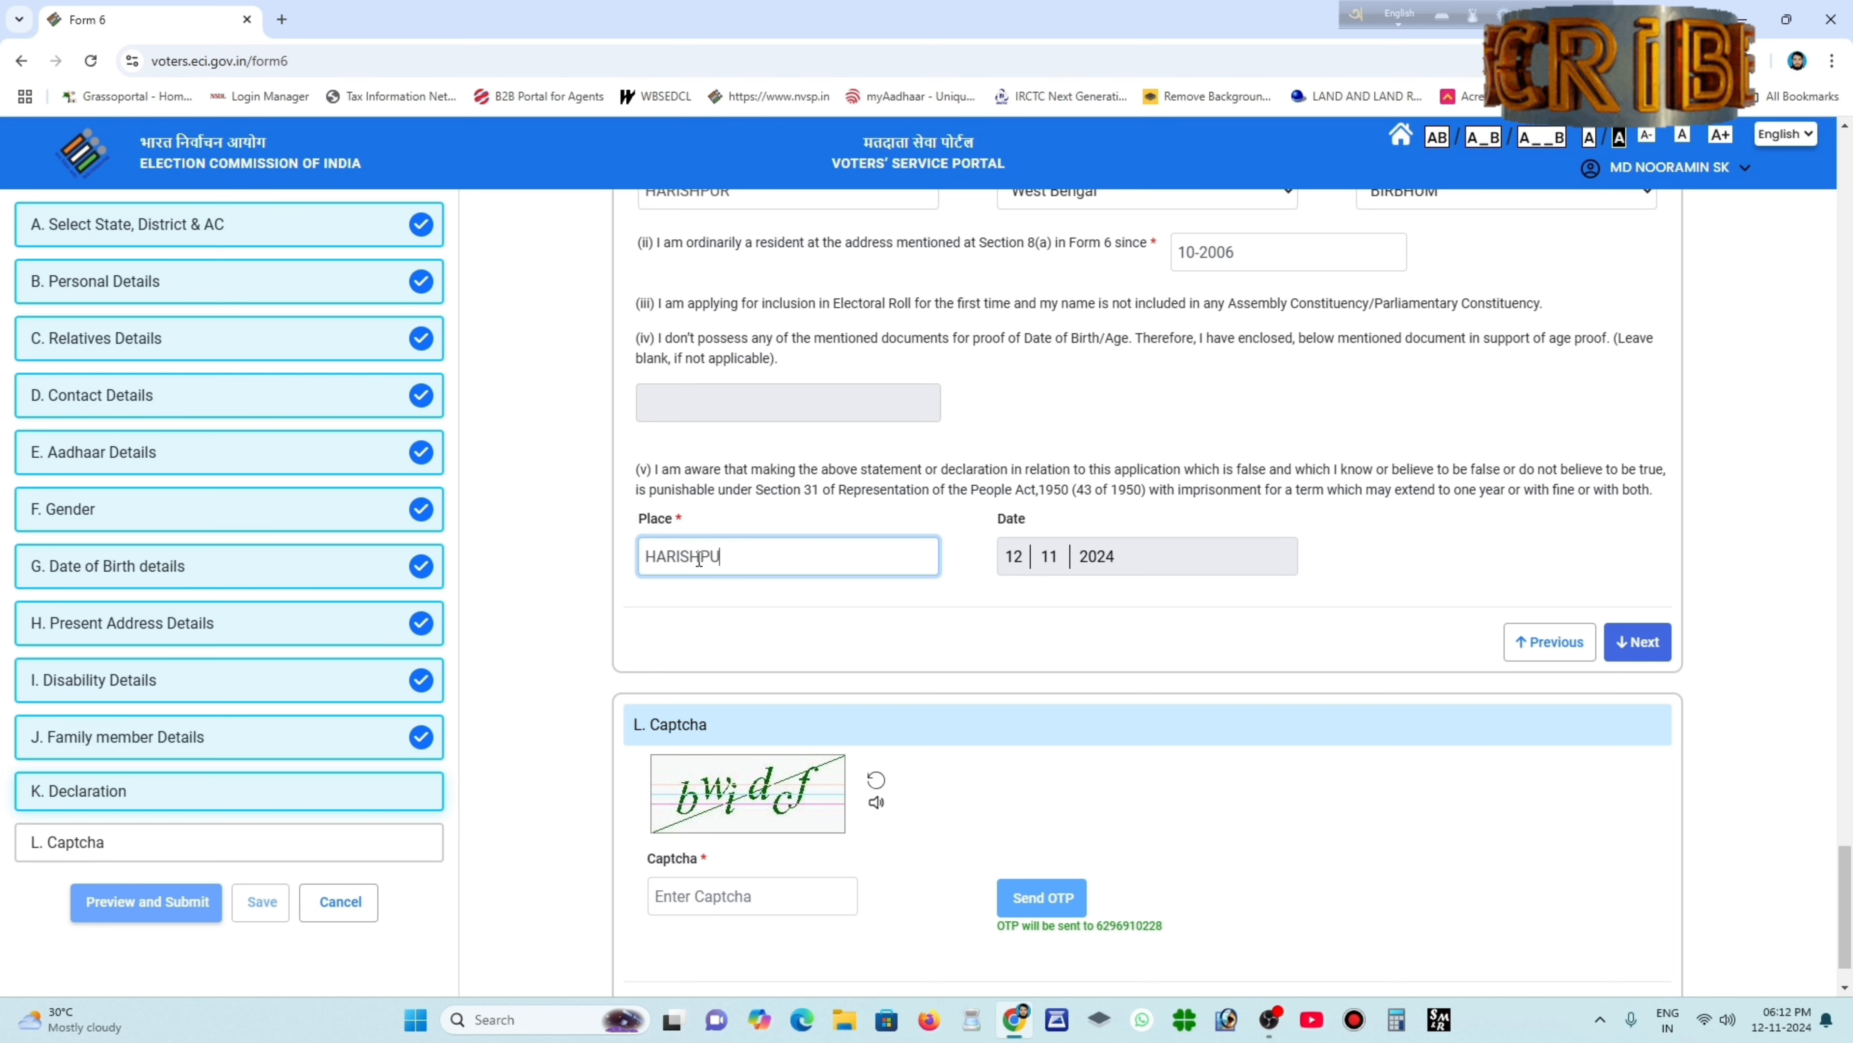
Finish the declaration, enter the captcha code, and open the Form 6 preview.
click(1655, 652)
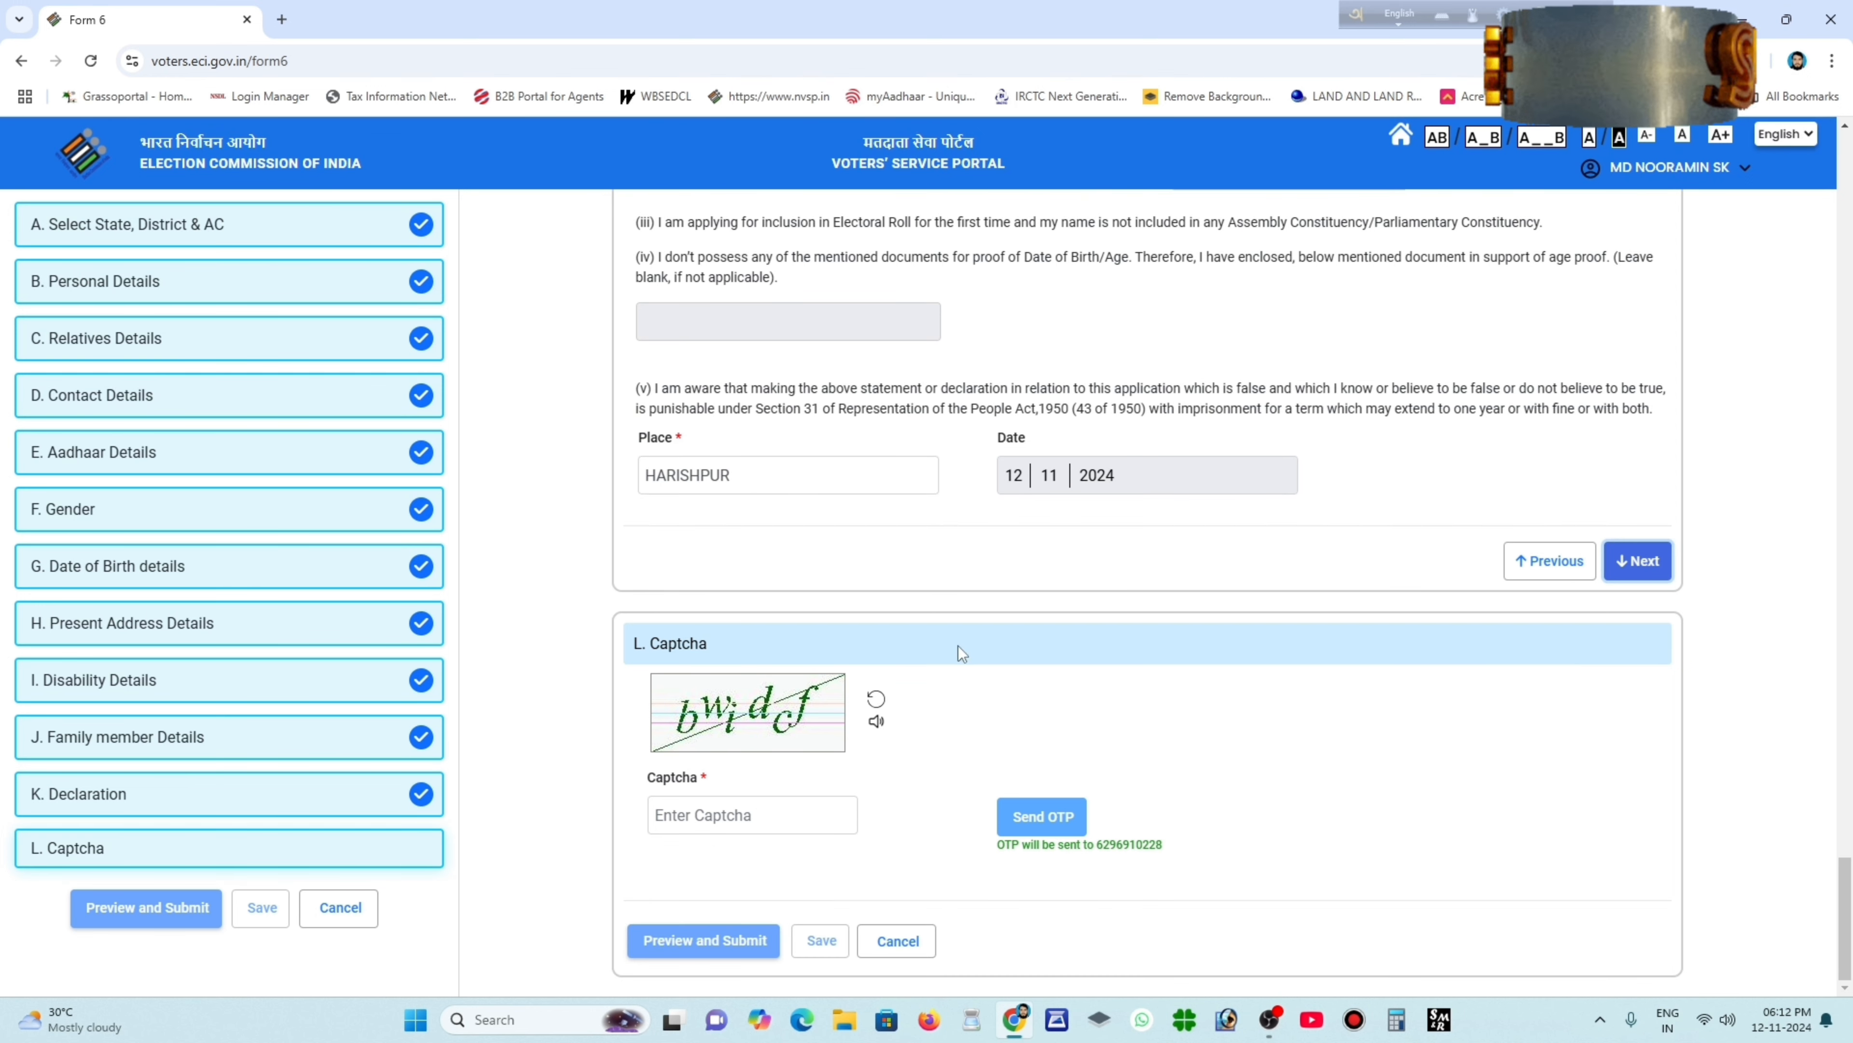
click(690, 815)
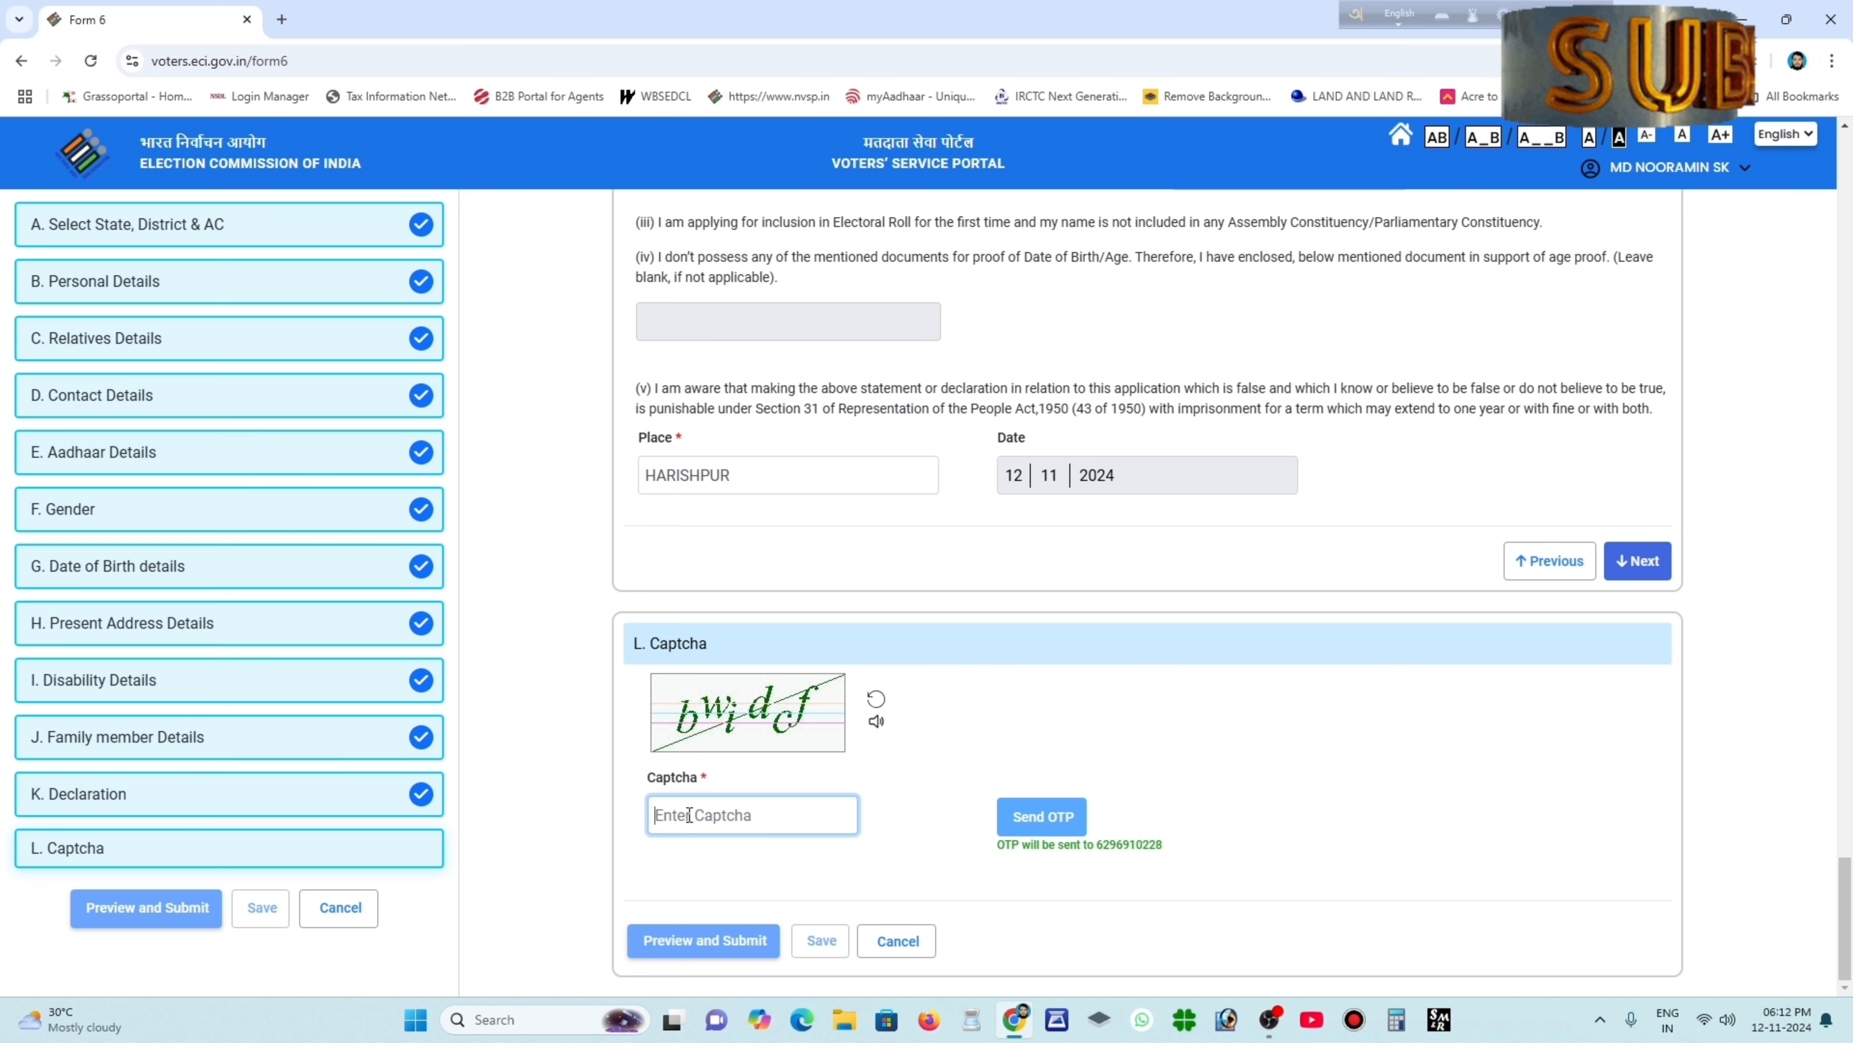
text(bwidcf)
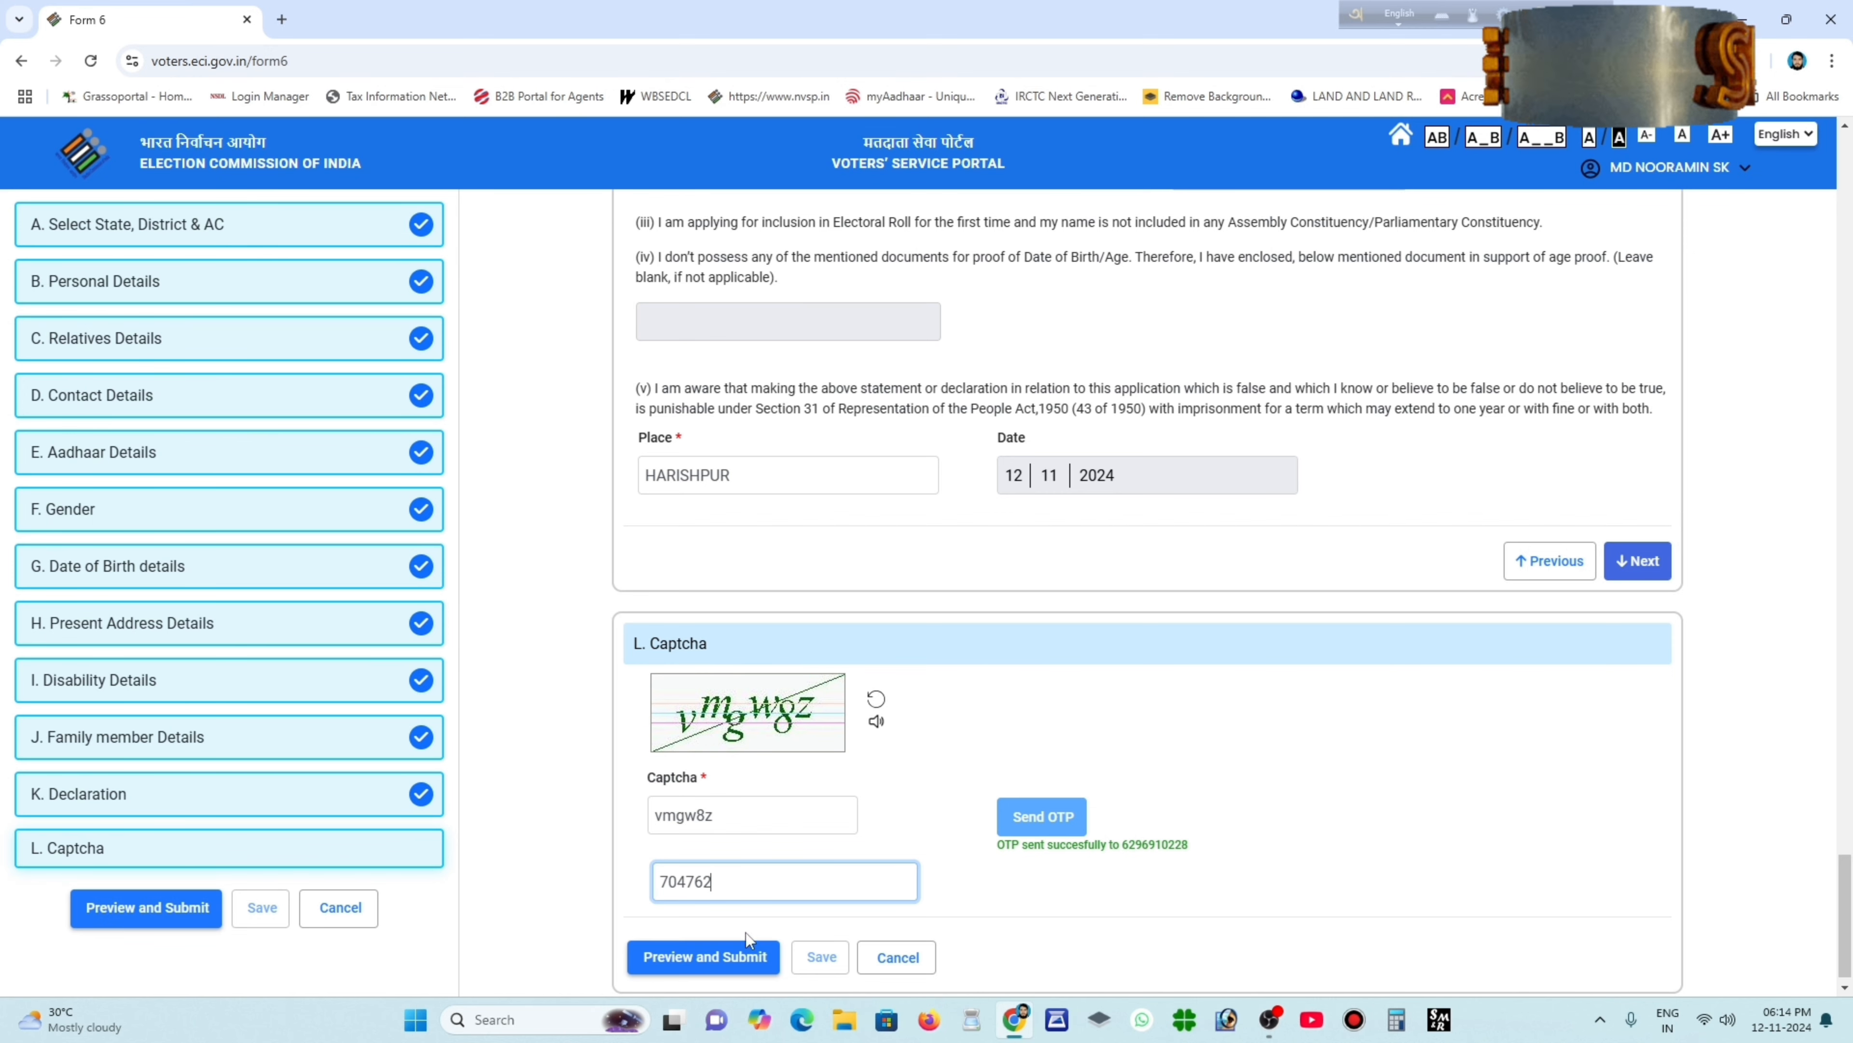
click(701, 956)
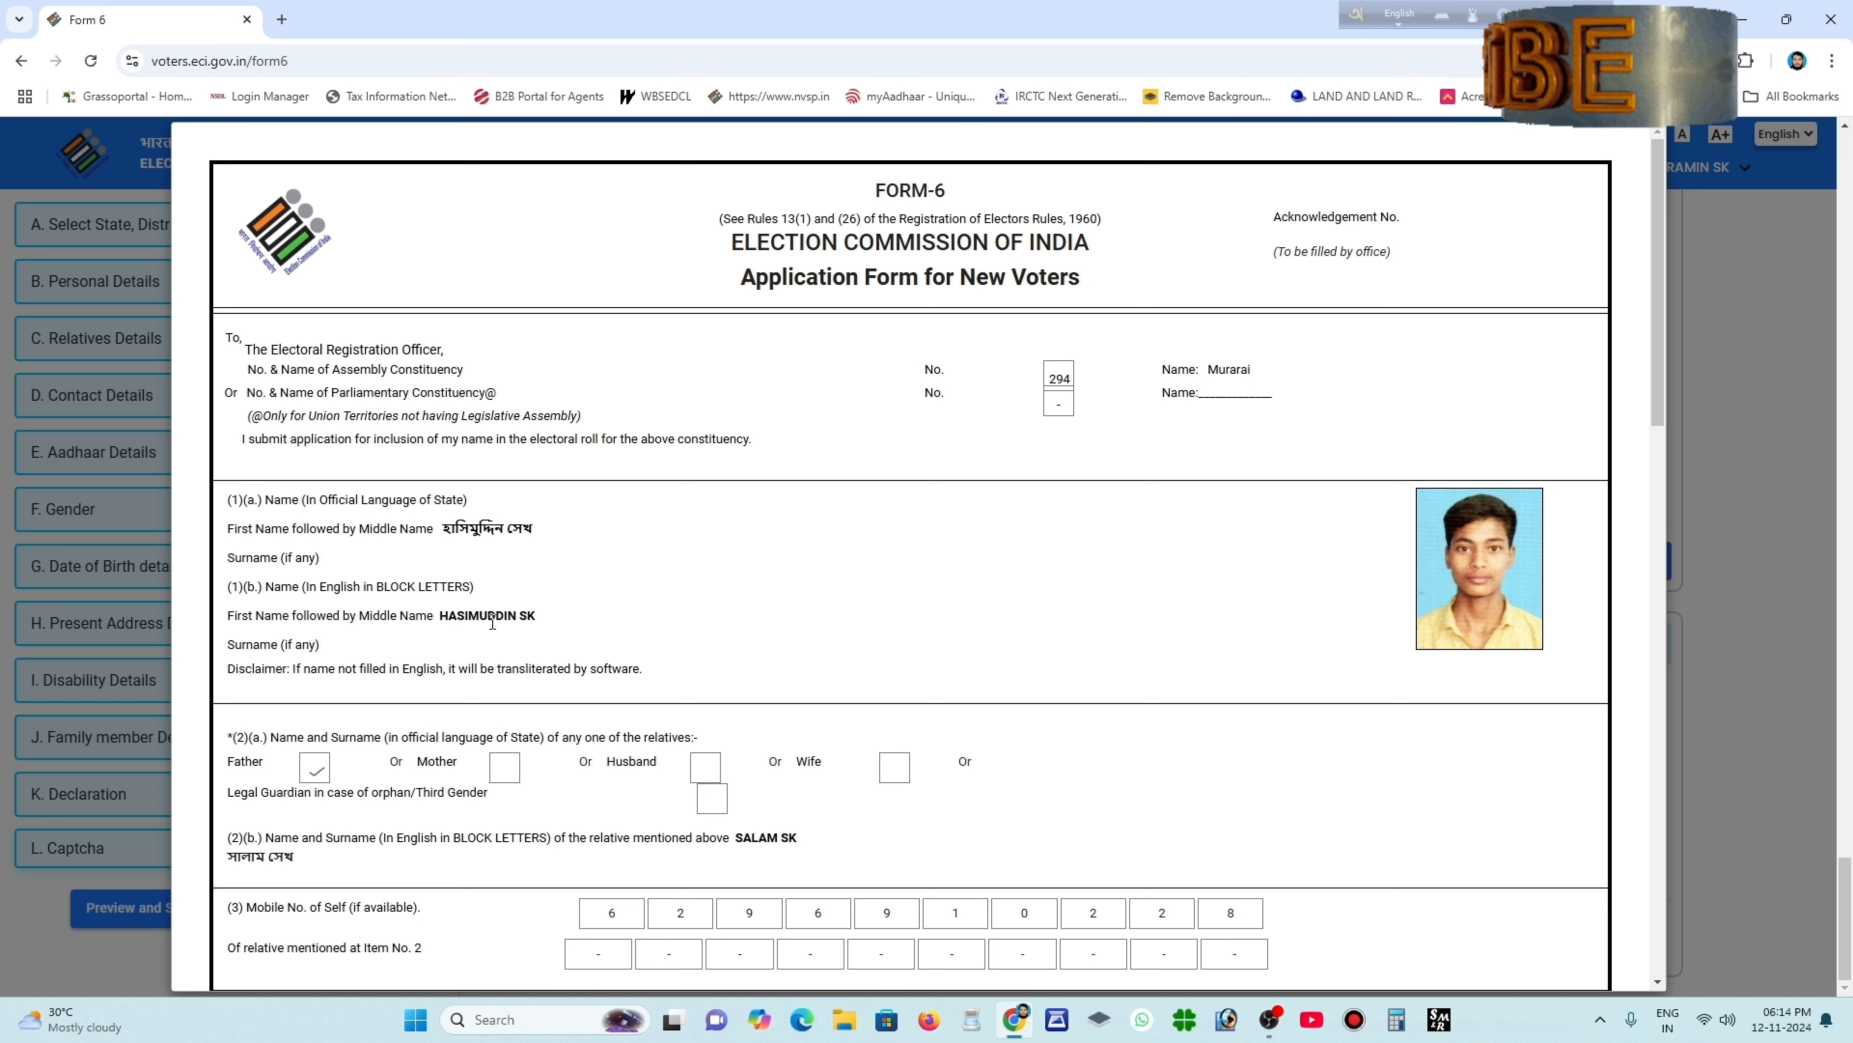
Scroll through the Form 6 preview down to the declaration dated 12-11-2024.
scroll(624, 620, down, 2)
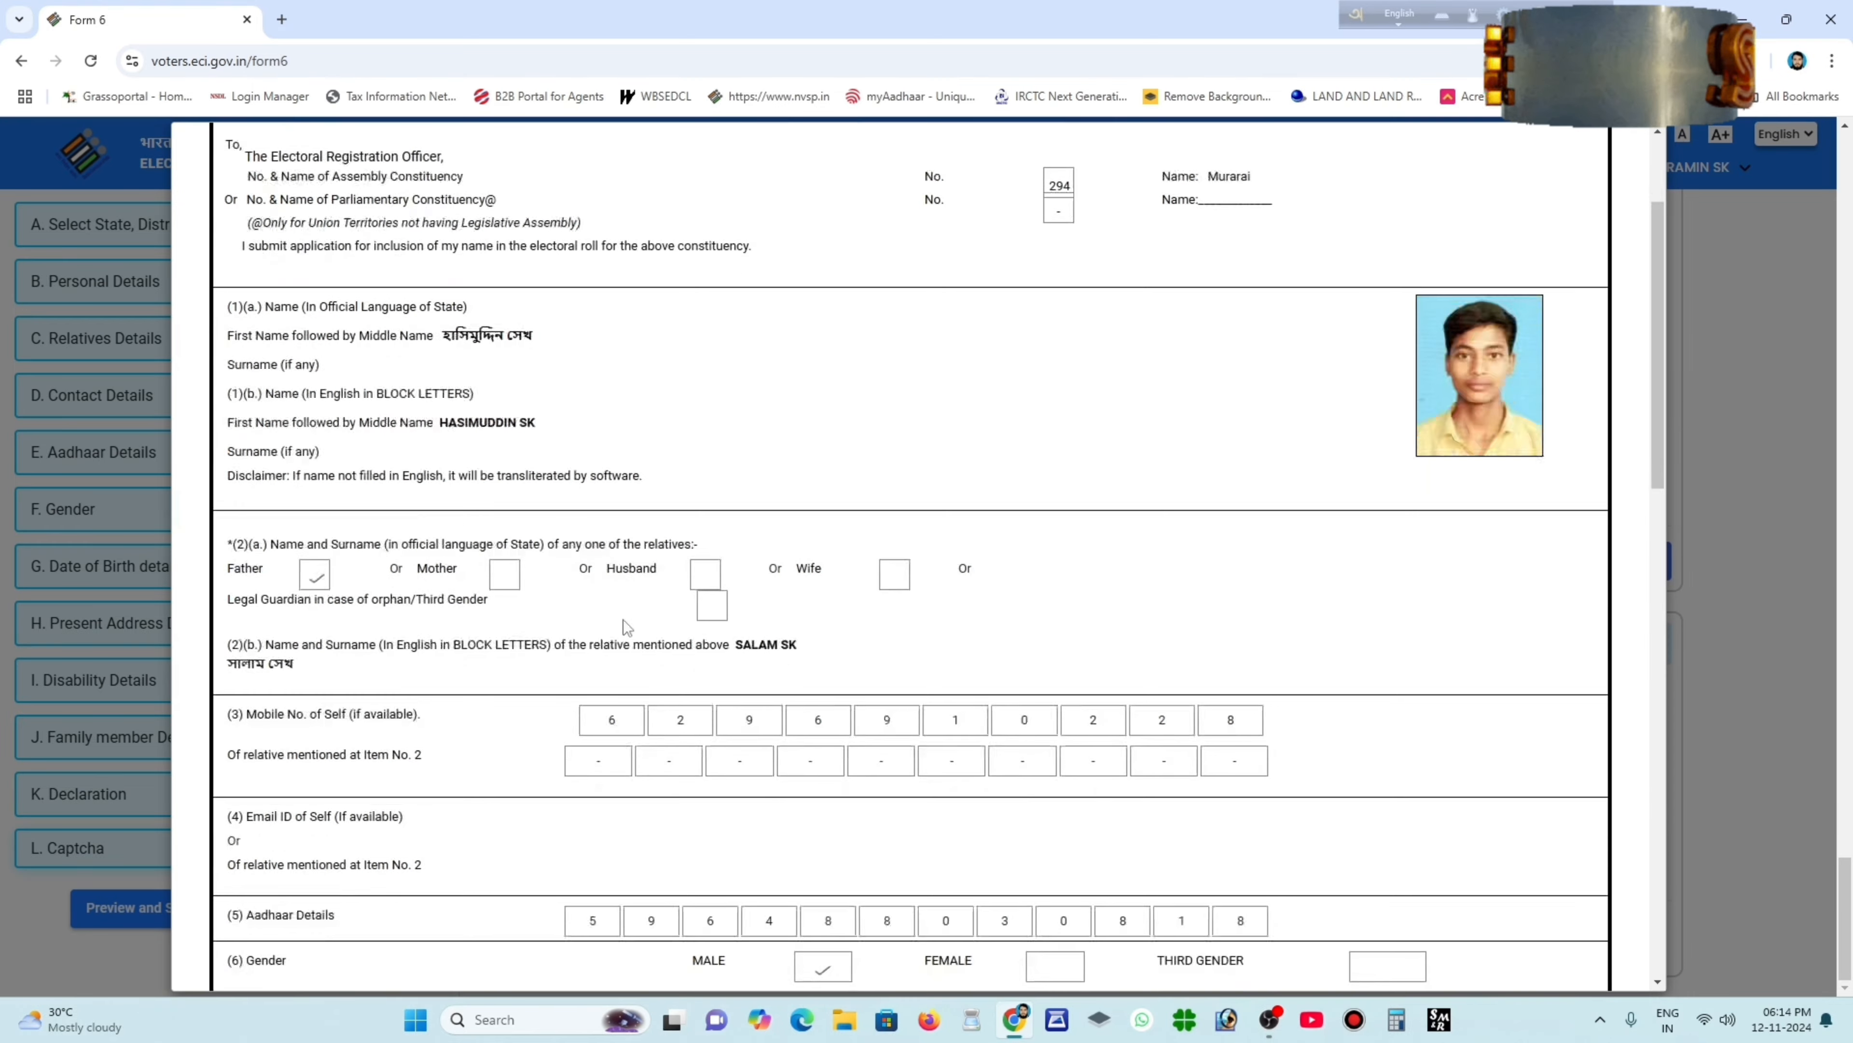
scroll(607, 702, down, 1)
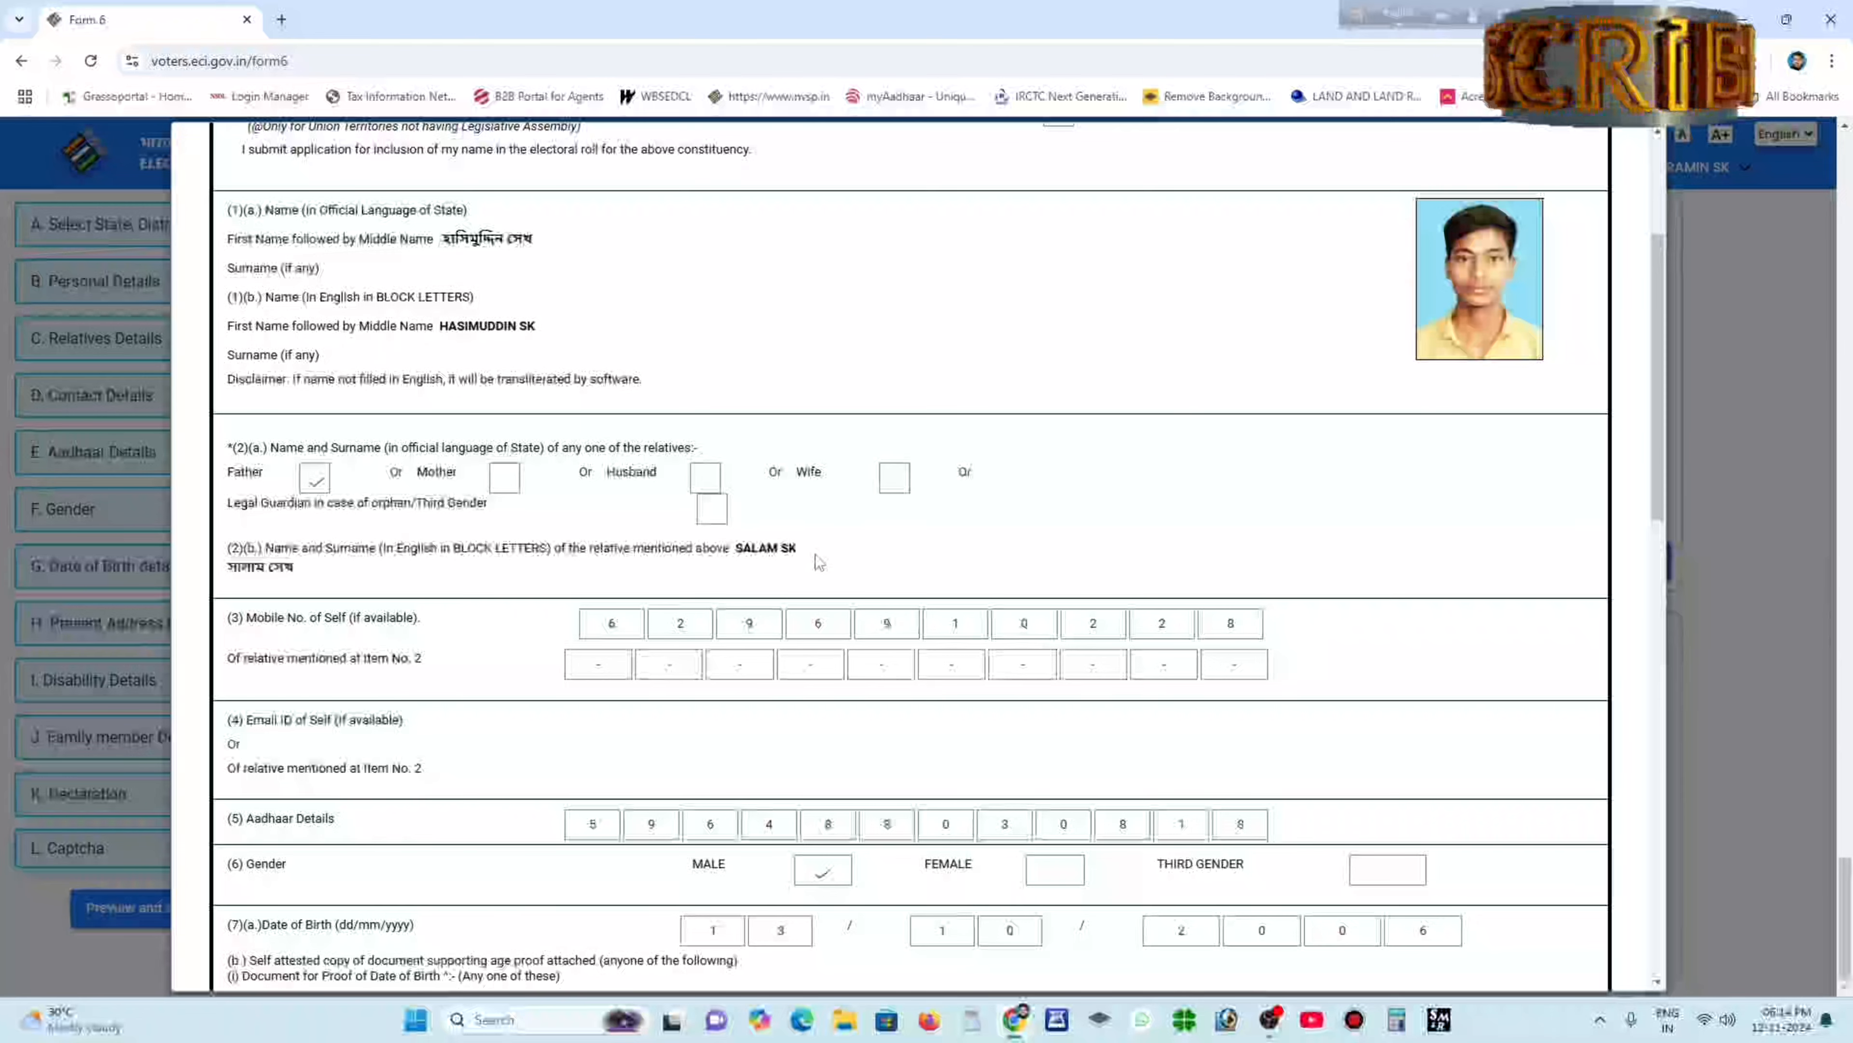
scroll(840, 566, down, 3)
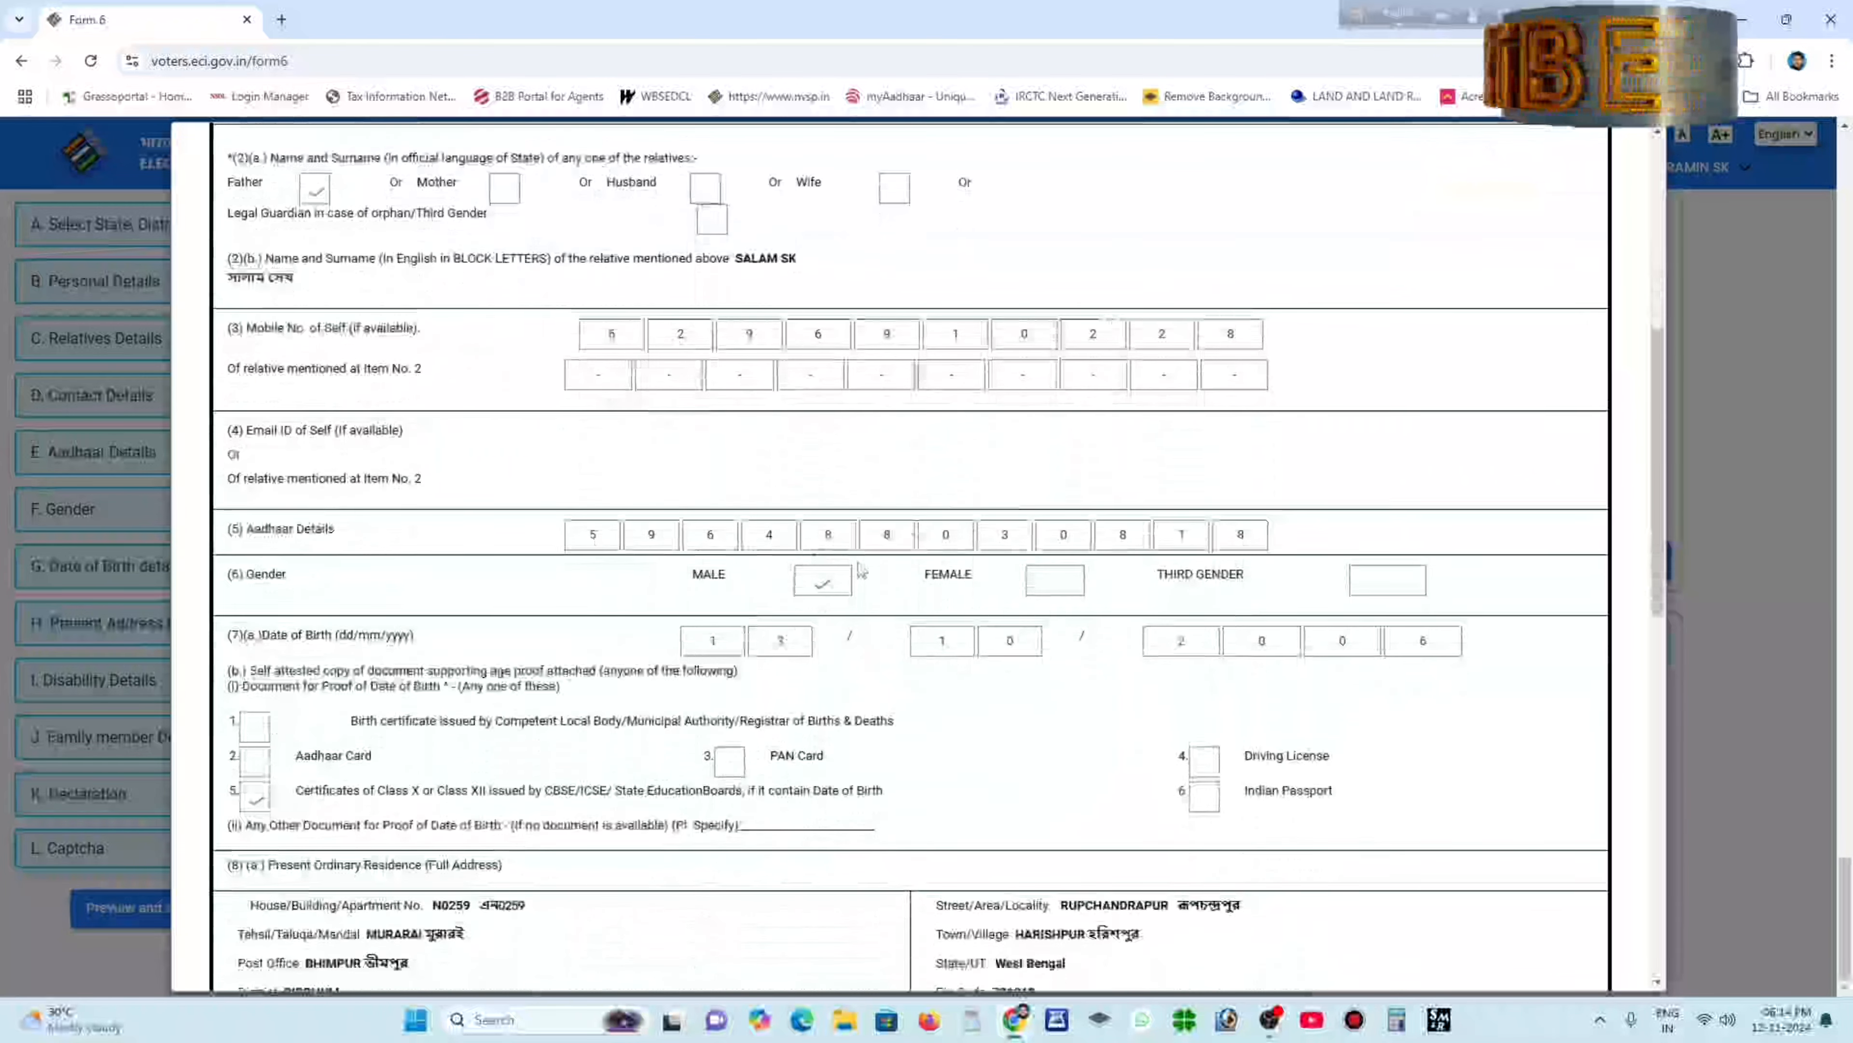
scroll(861, 569, down, 1)
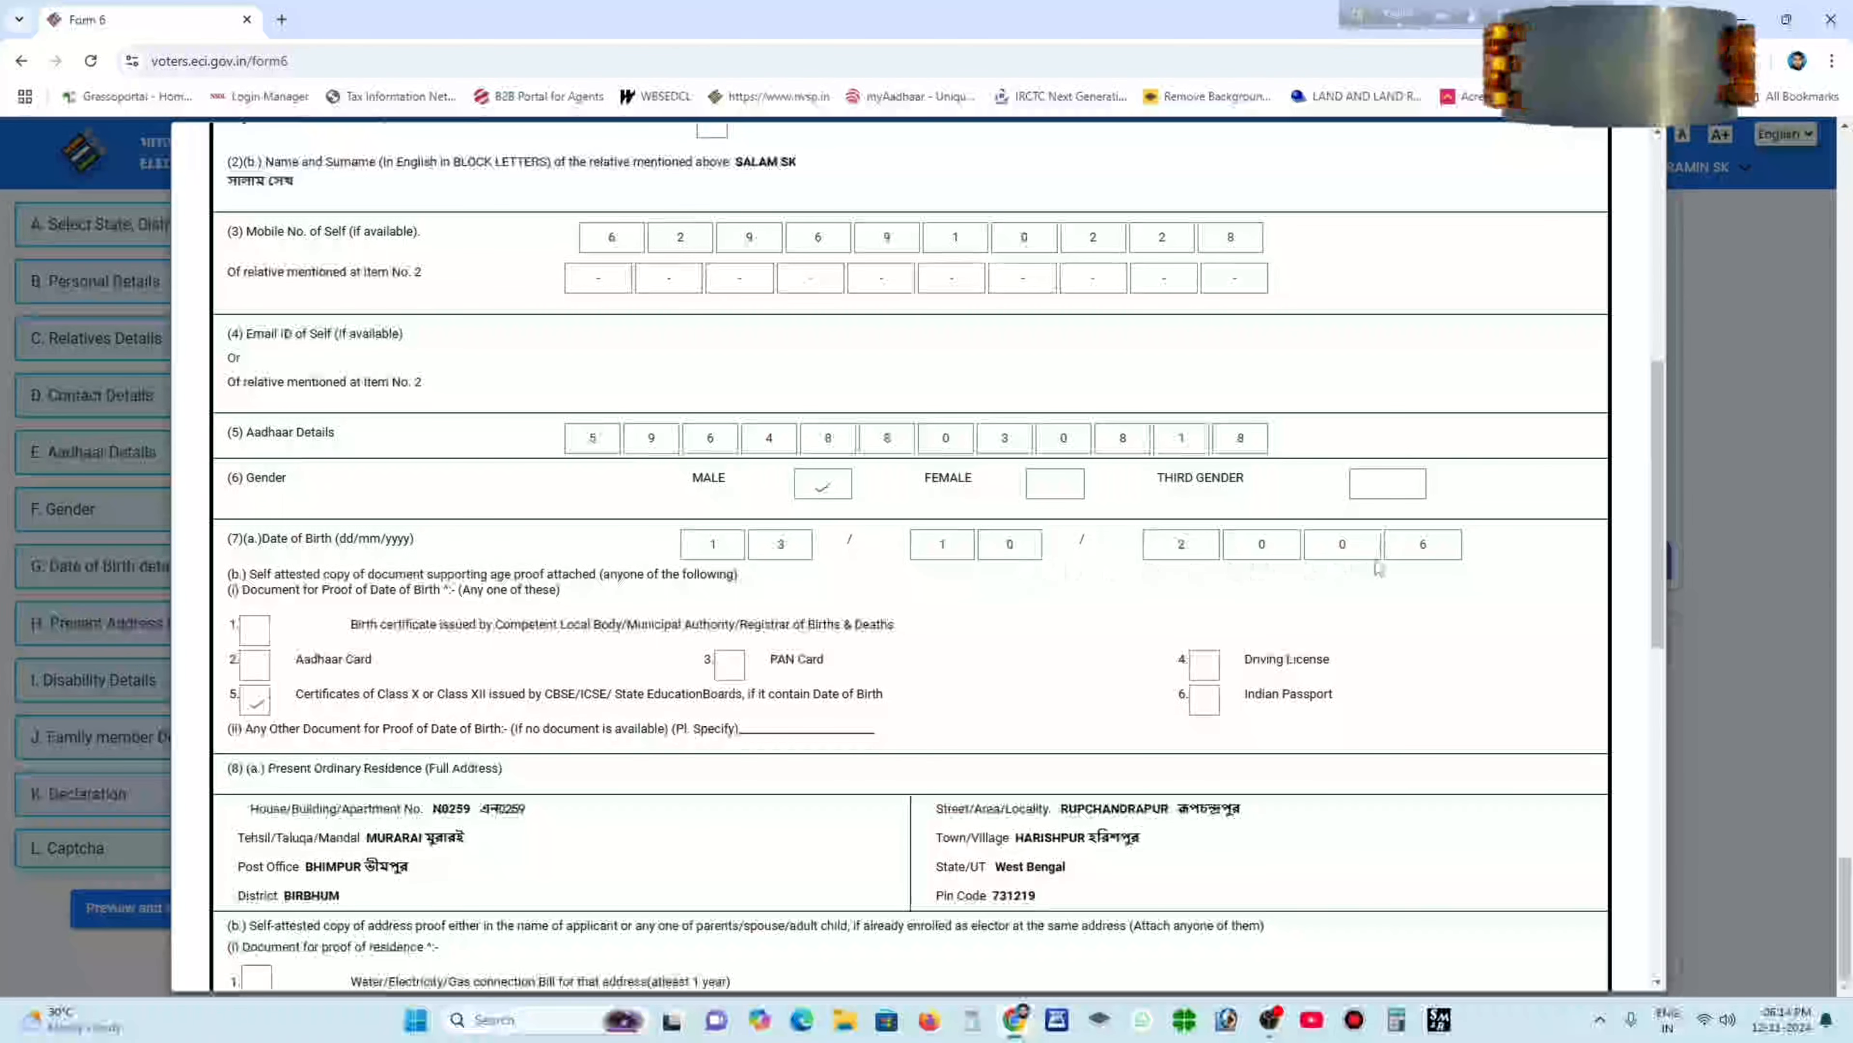
scroll(1377, 568, down, 3)
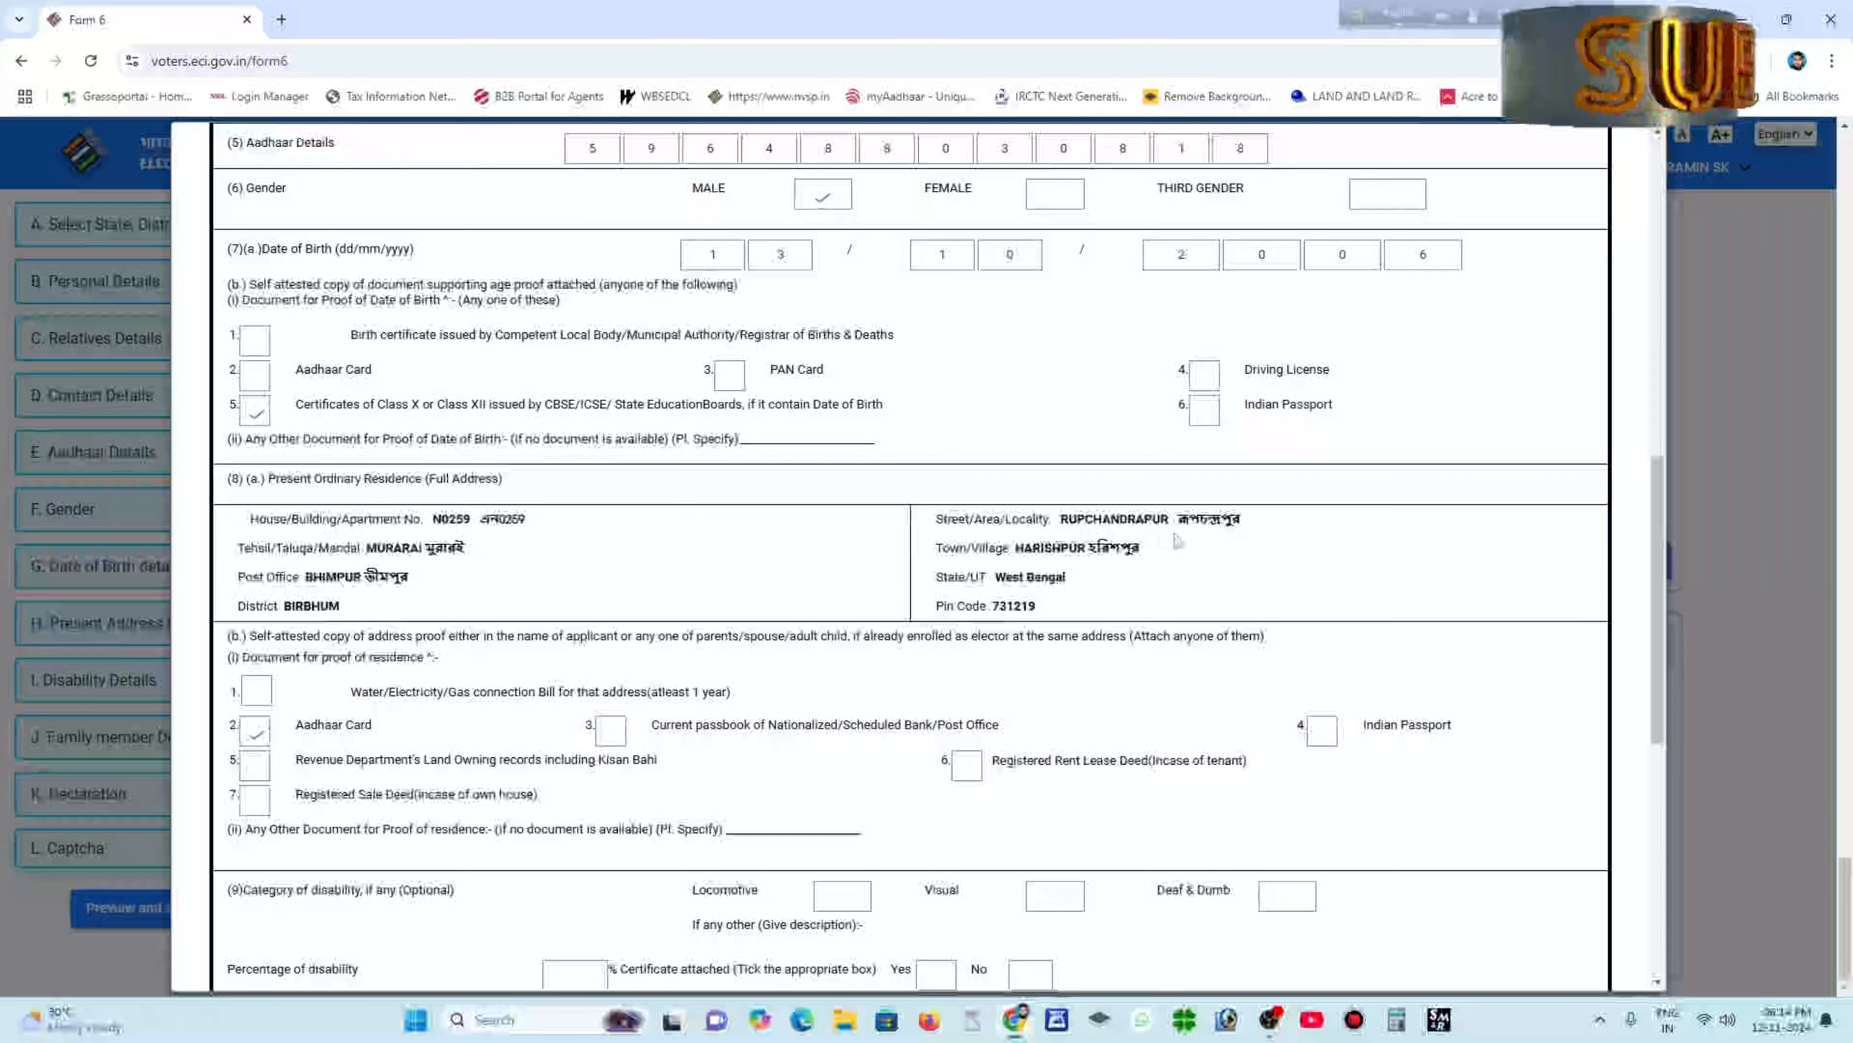
scroll(845, 584, down, 4)
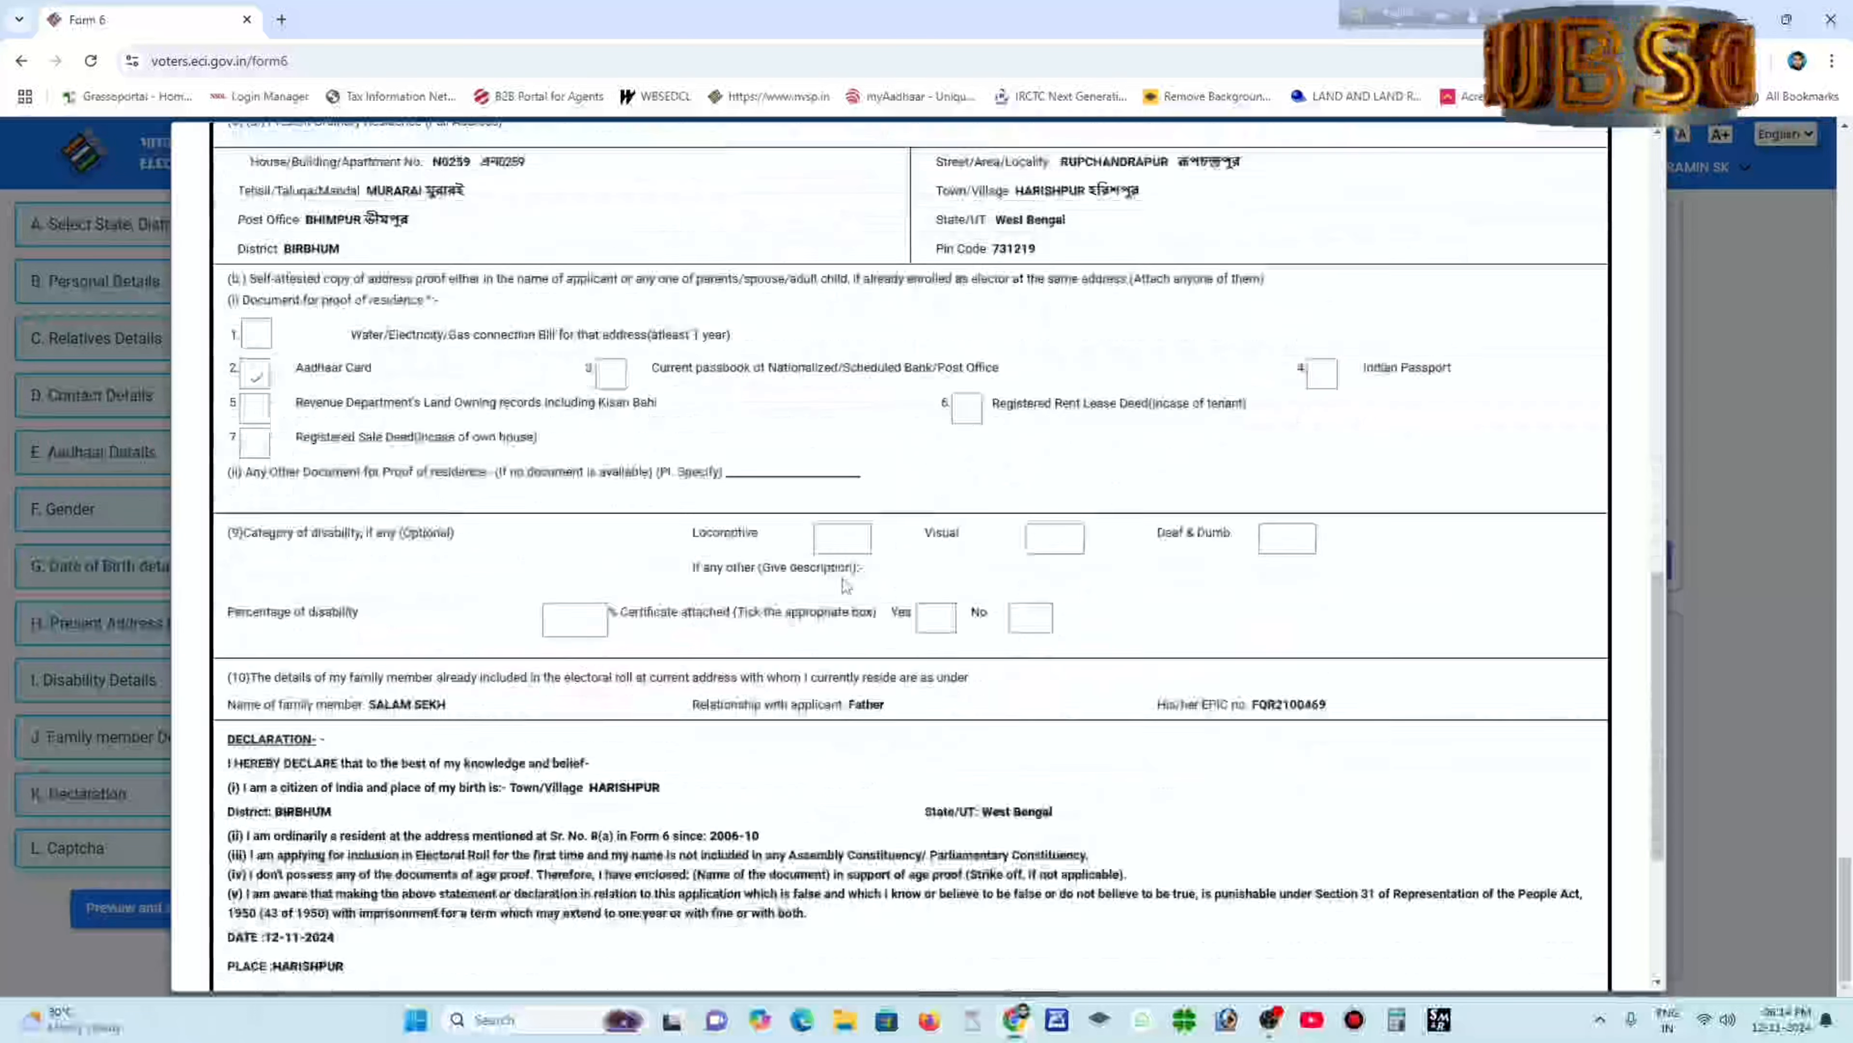
scroll(845, 584, down, 4)
scroll(456, 423, down, 1)
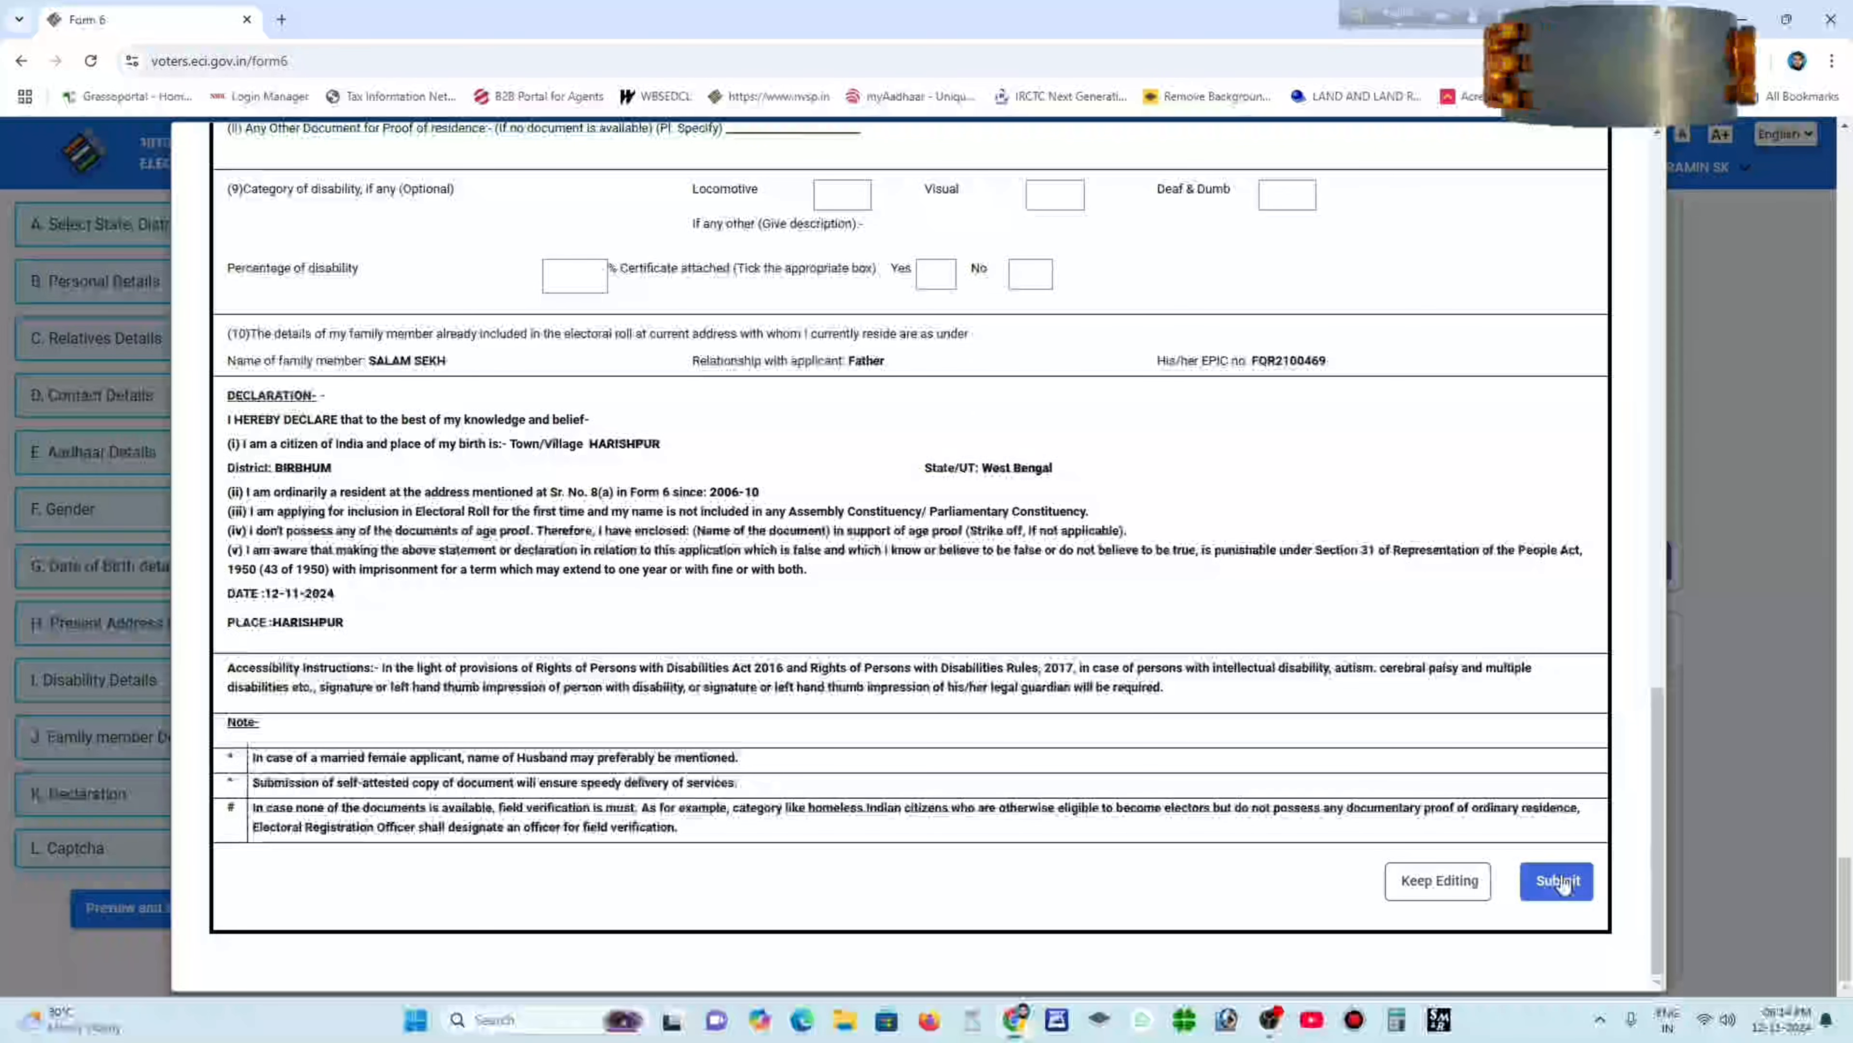
Submit Form 6, confirm with YES, decline saving the password, and download the acknowledgement.
click(1558, 881)
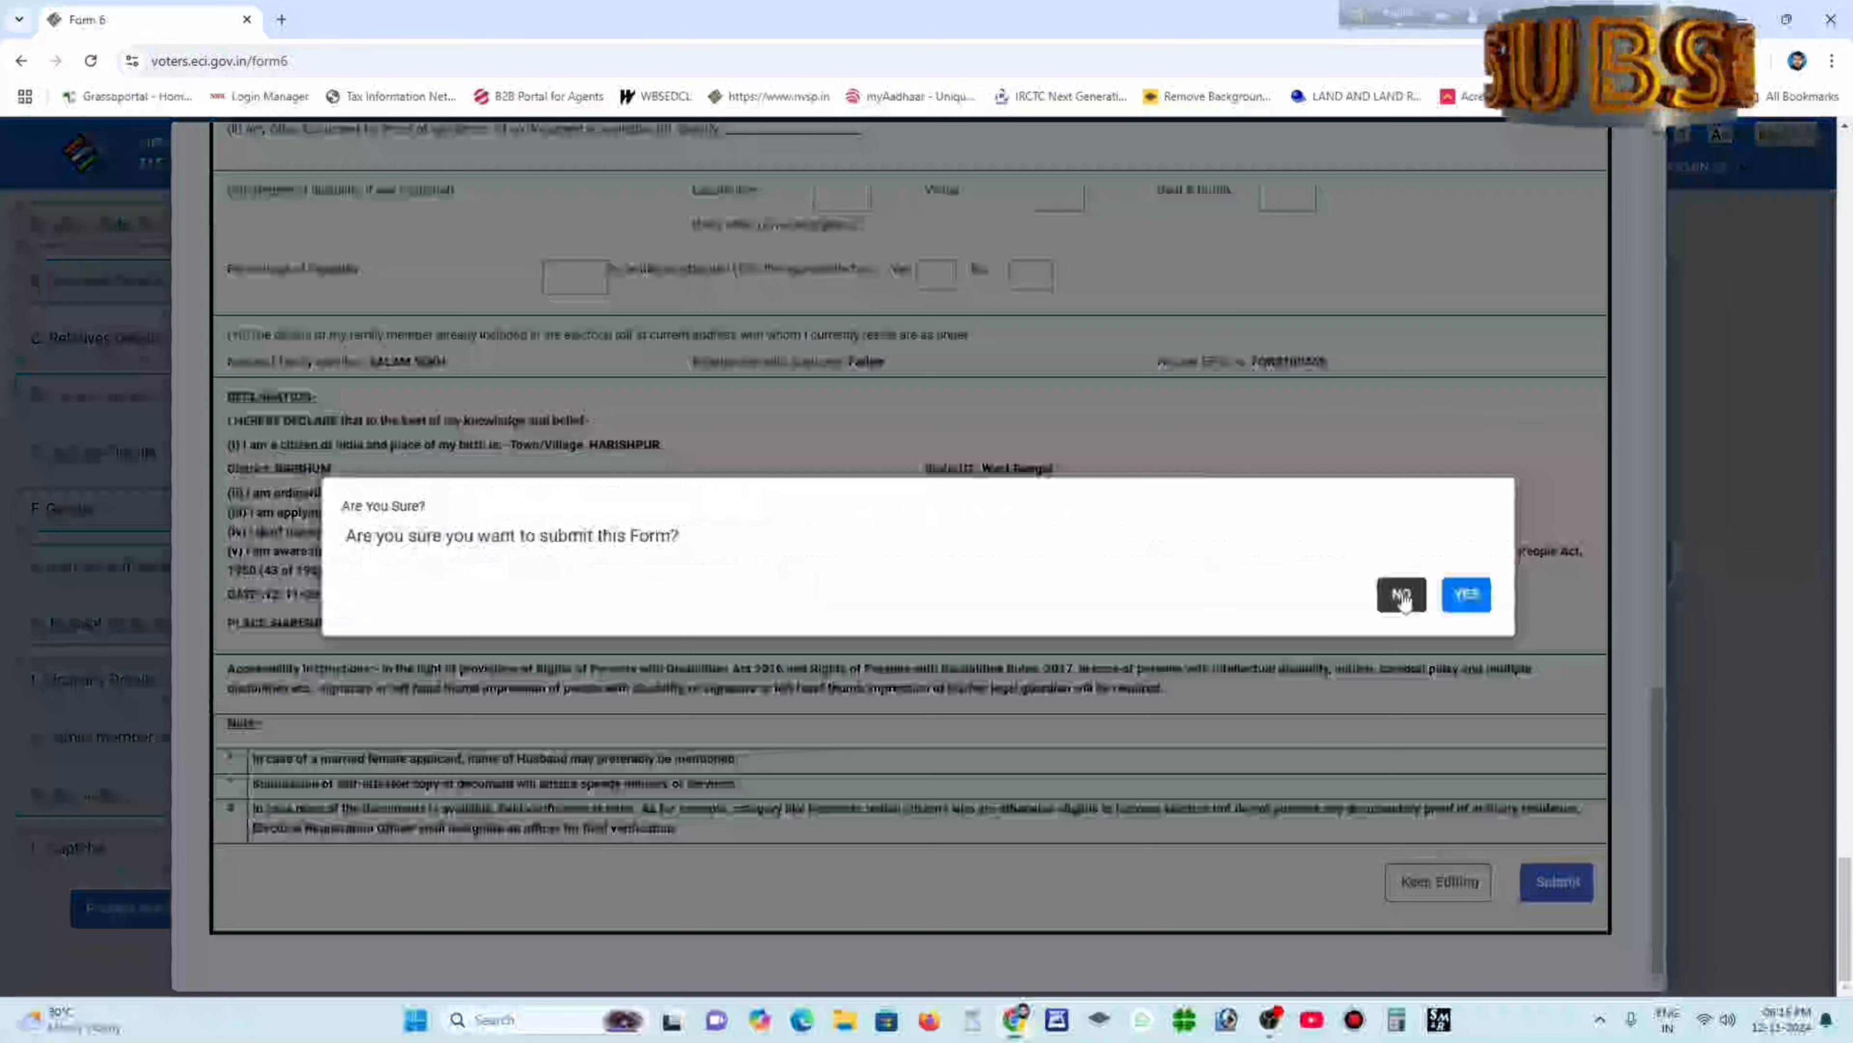
click(1467, 595)
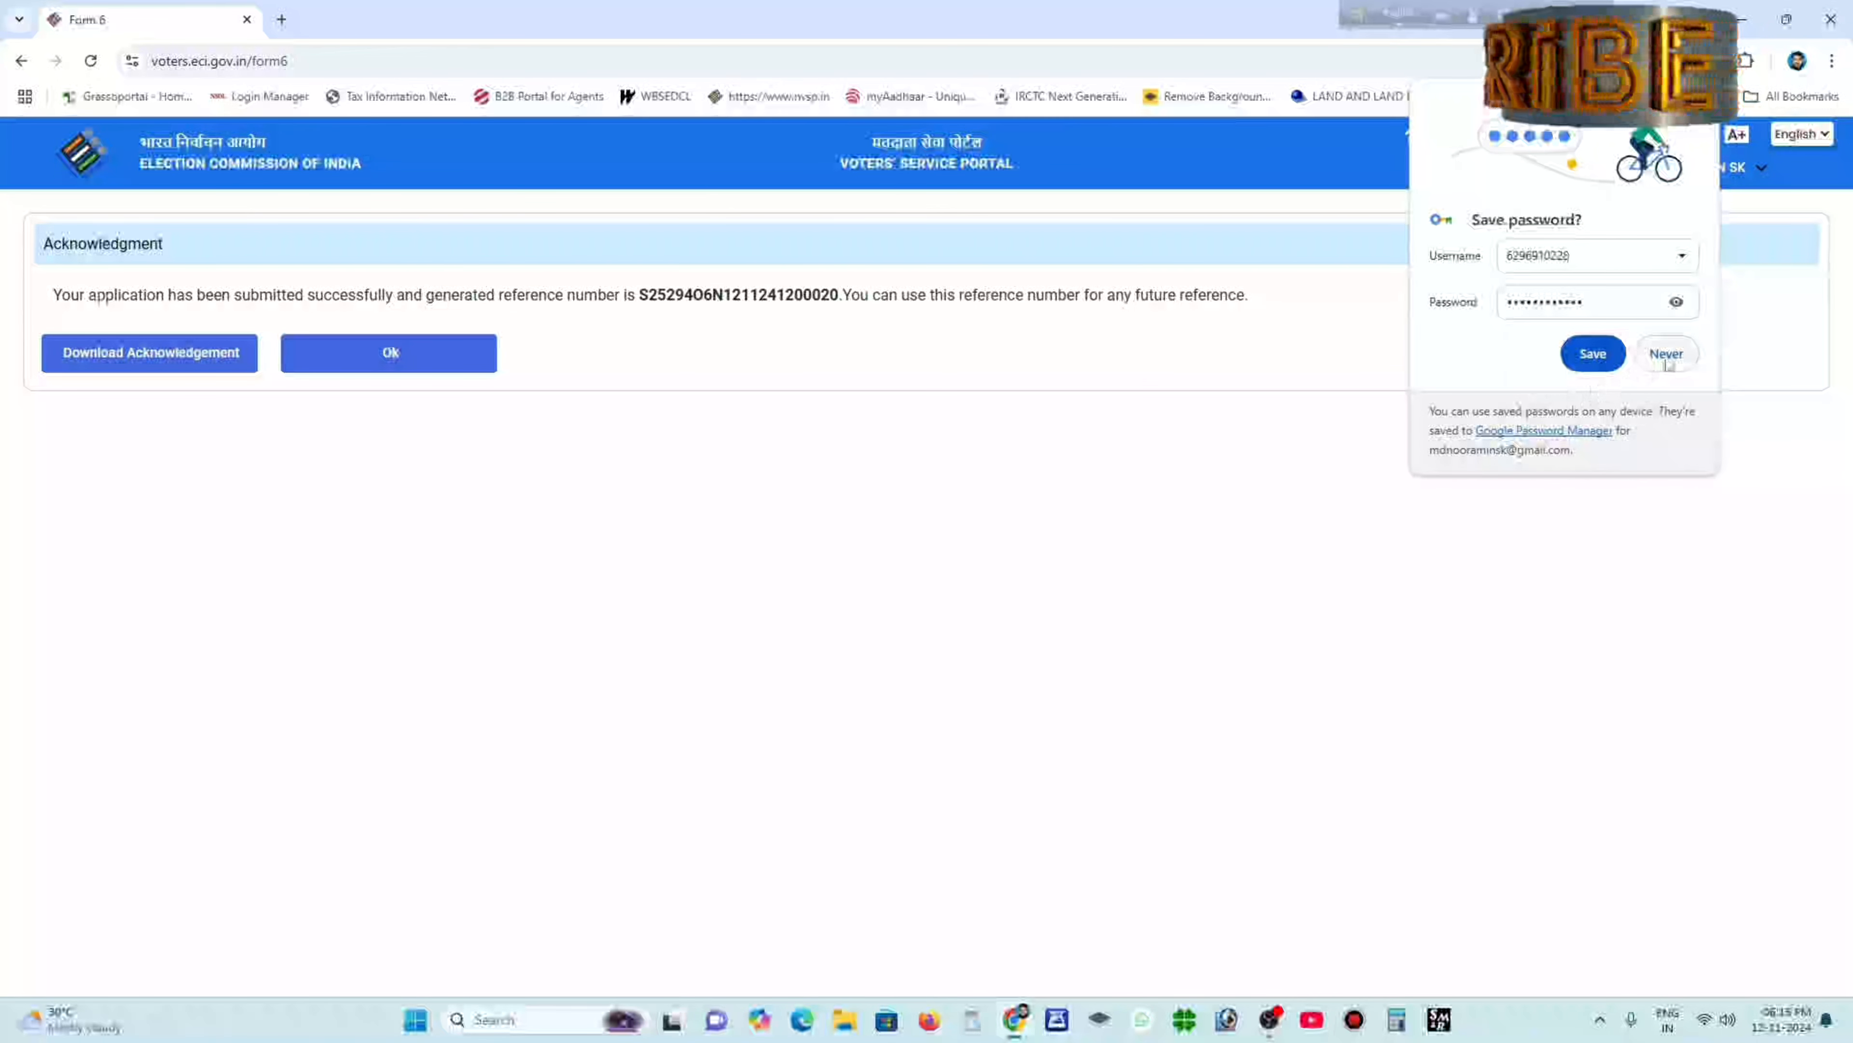
click(1665, 353)
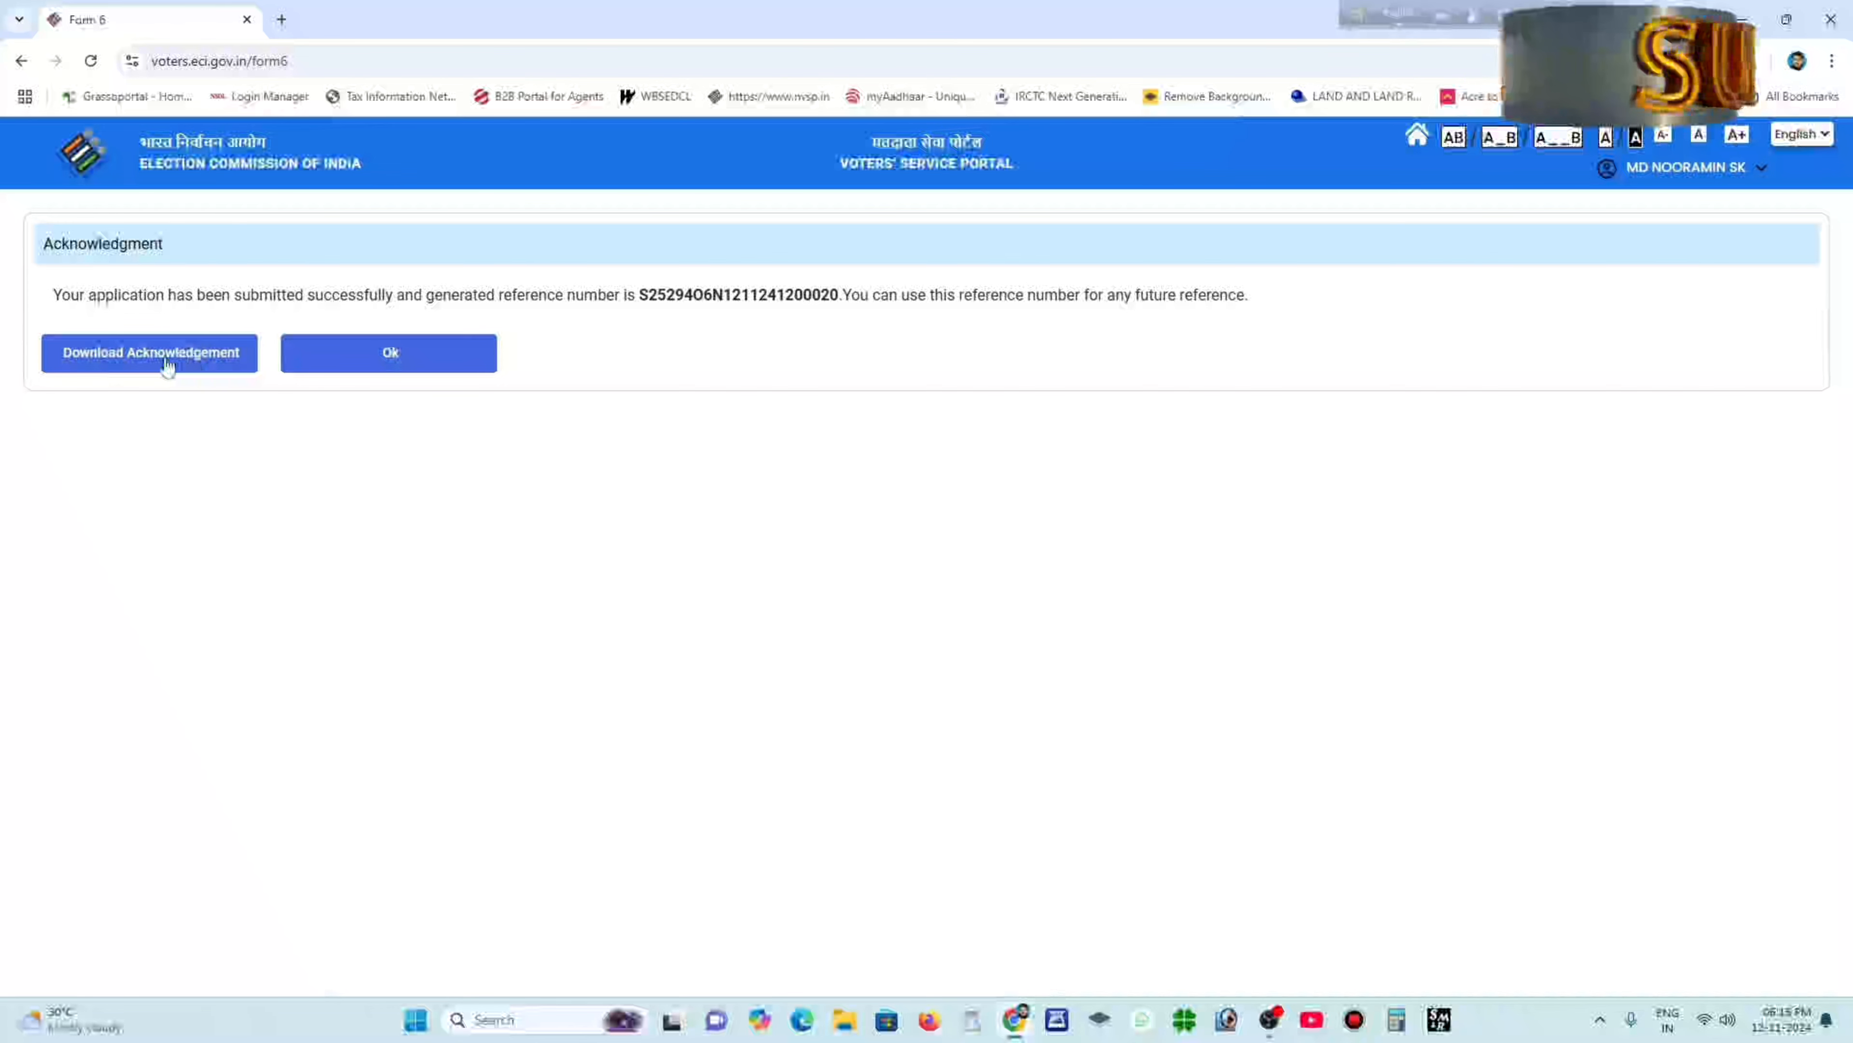
click(191, 365)
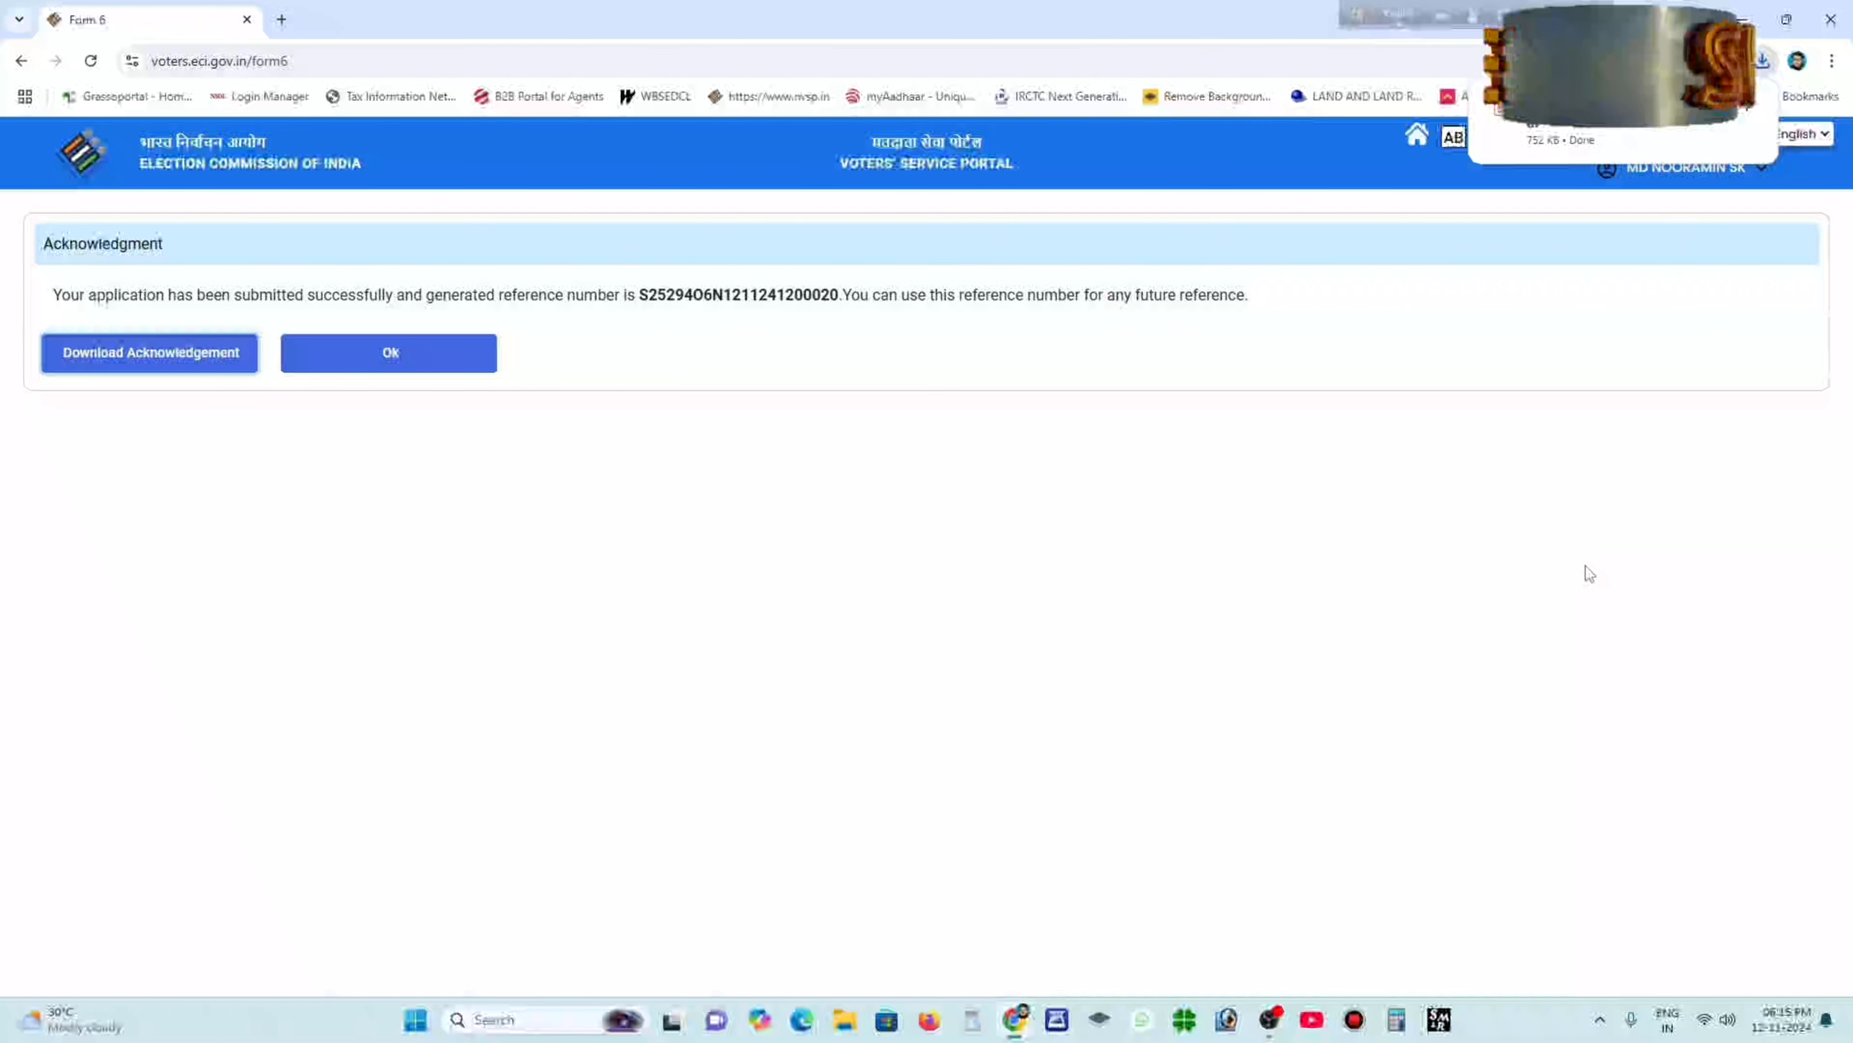